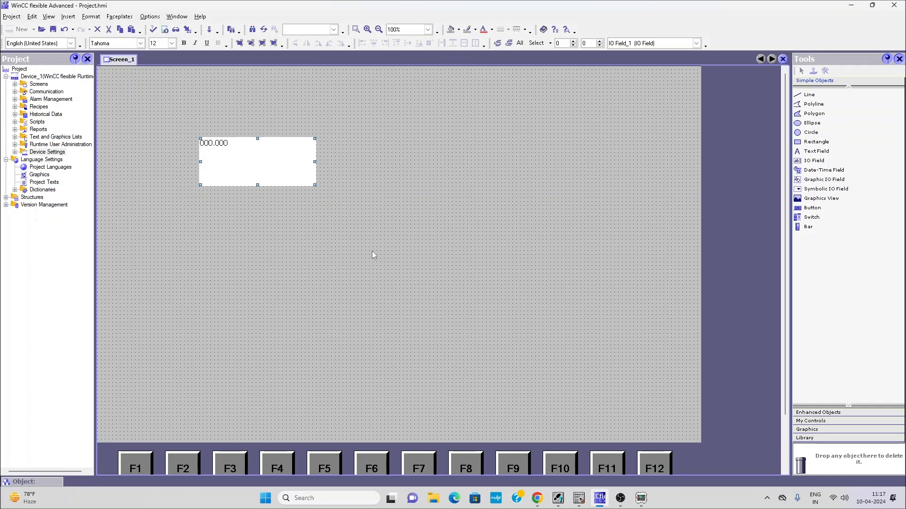
- Switch to the LAD/STL/FBD editor and review OB1's I0.0 contact, Q0.0 coil and MOVE block, returning to WinCC flexible
{"action": "left_click", "coordinate": [578, 503]}
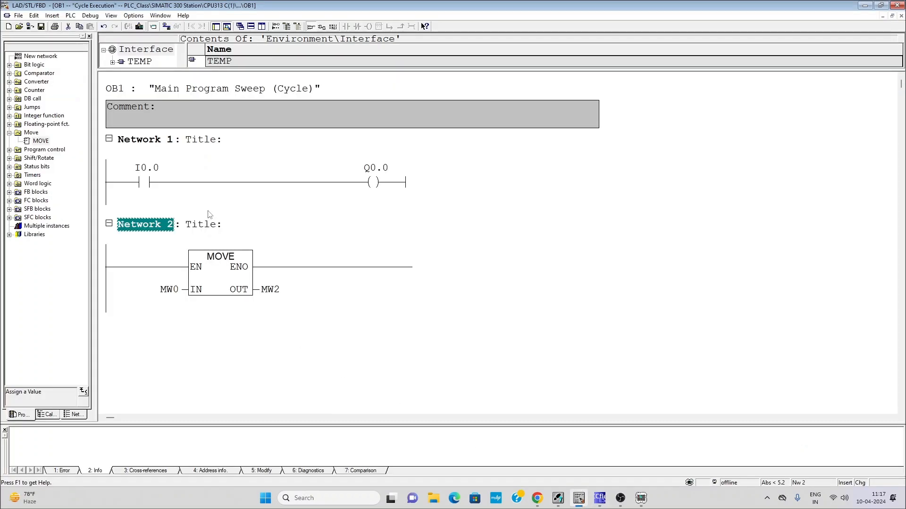
{"action": "left_click", "coordinate": [196, 200]}
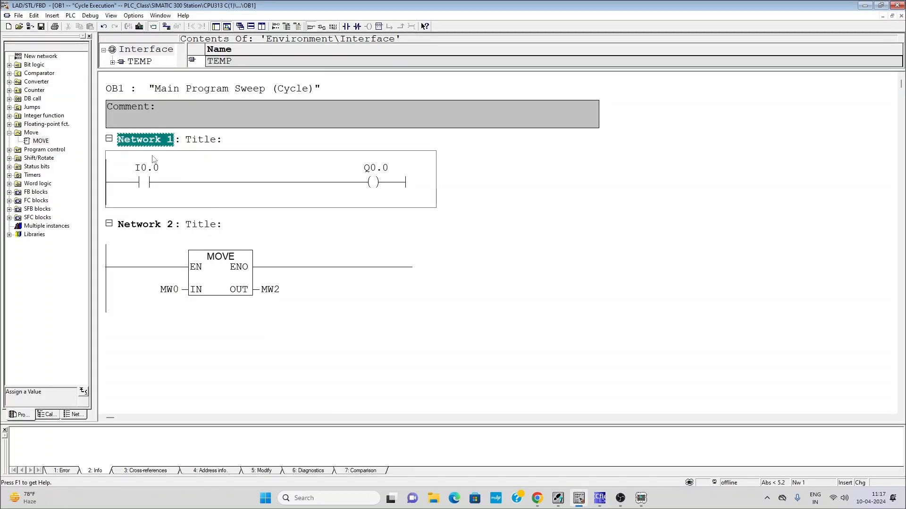
{"action": "left_click", "coordinate": [147, 189]}
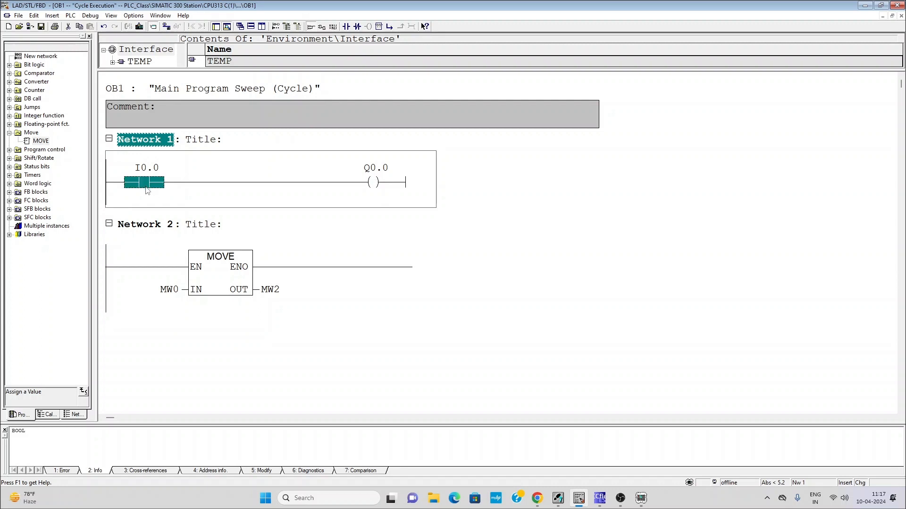
{"action": "left_click", "coordinate": [374, 183]}
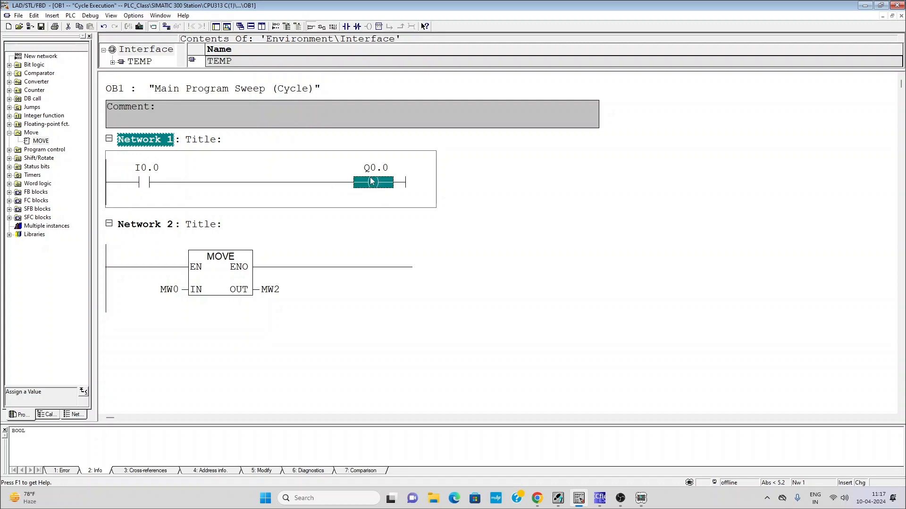
{"action": "left_click", "coordinate": [224, 271]}
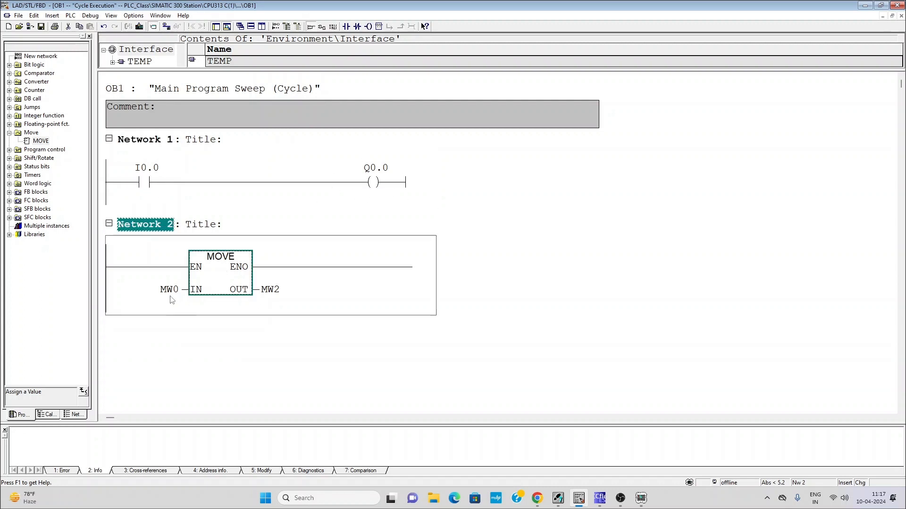
{"action": "mouse_move", "coordinate": [171, 295]}
{"action": "left_click", "coordinate": [373, 185]}
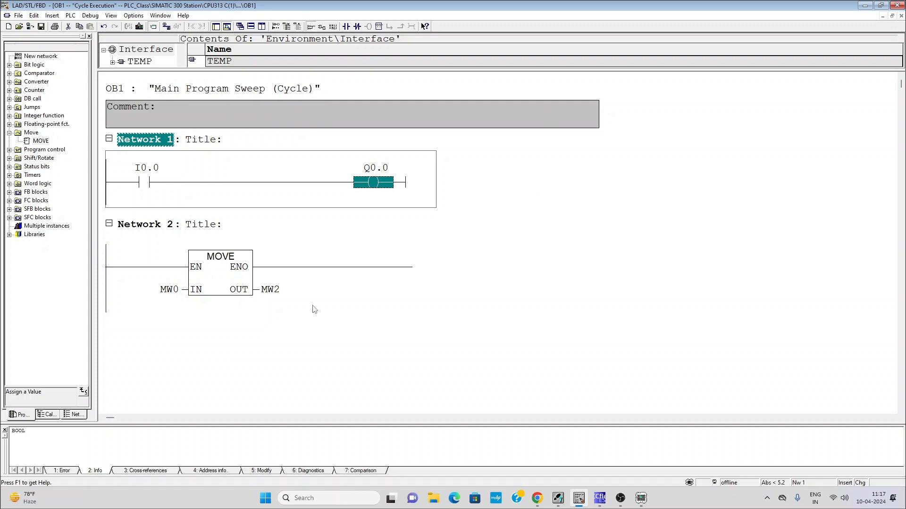
{"action": "left_click", "coordinate": [248, 285]}
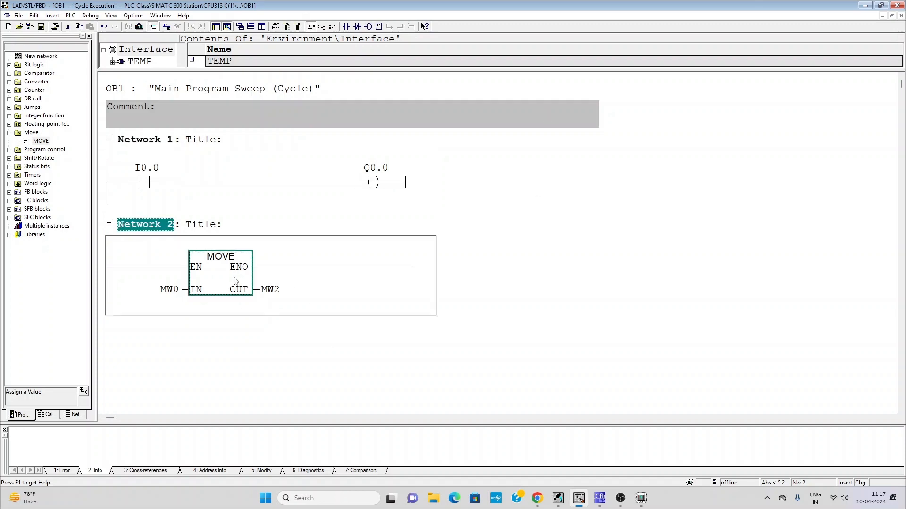
{"action": "left_click", "coordinate": [864, 6]}
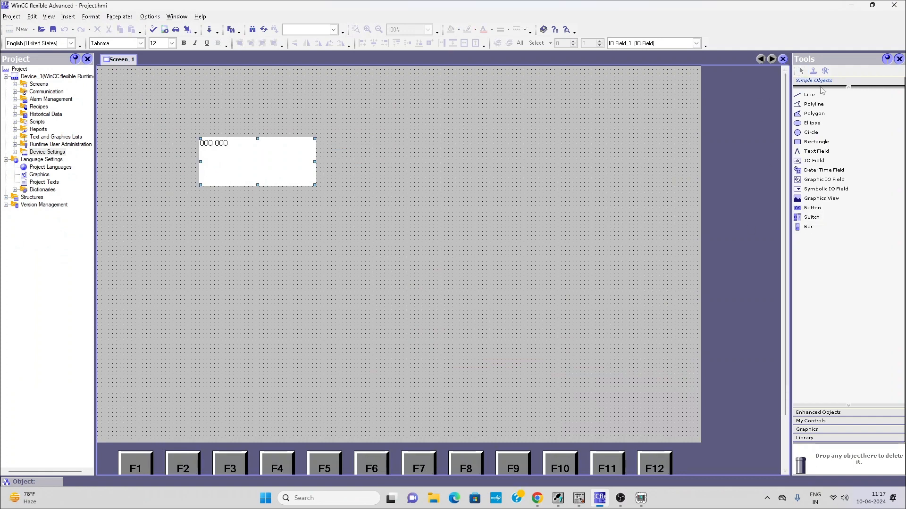
- Place a Switch in the upper-left area of Screen_1 and a Circle across from it in the upper-right area
{"action": "left_click_drag", "start_coordinate": [813, 221], "coordinate": [258, 313]}
{"action": "left_click_drag", "start_coordinate": [267, 169], "coordinate": [226, 364]}
{"action": "left_click_drag", "start_coordinate": [219, 301], "coordinate": [222, 157]}
{"action": "left_click_drag", "start_coordinate": [239, 365], "coordinate": [243, 229]}
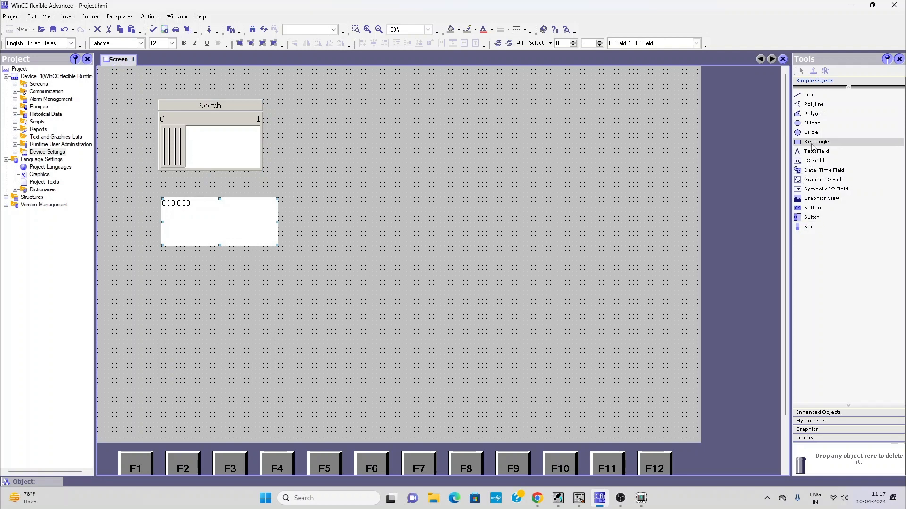
{"action": "left_click_drag", "start_coordinate": [810, 133], "coordinate": [523, 143]}
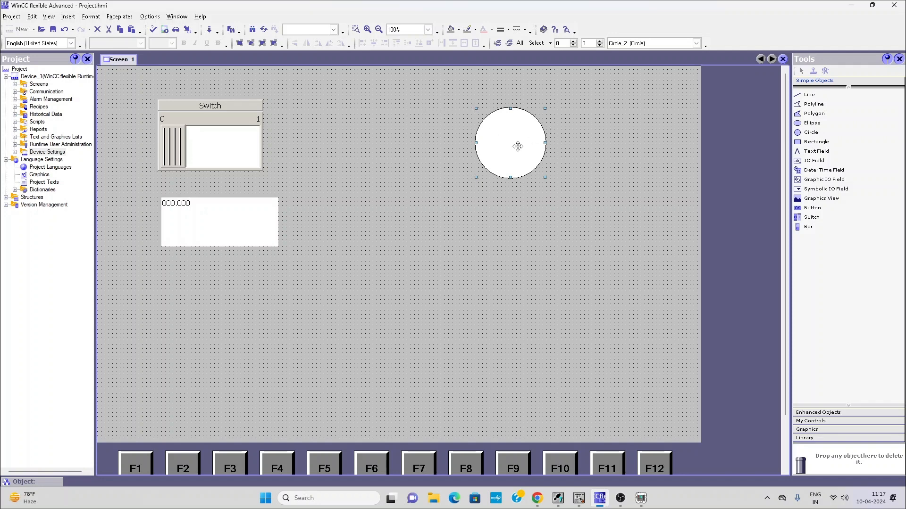
{"action": "left_click", "coordinate": [221, 141]}
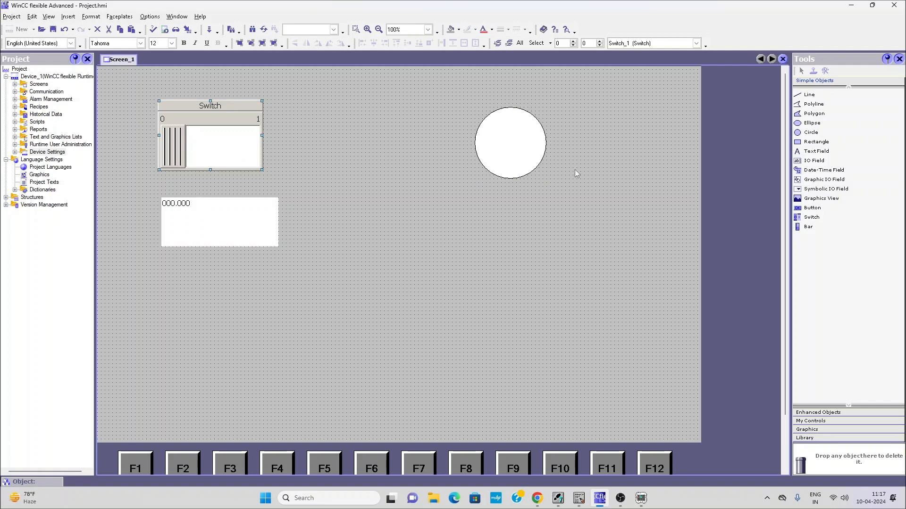
- Move the IO field out of the way and place a Slider from the enhanced objects below the switch
{"action": "left_click_drag", "start_coordinate": [283, 237], "coordinate": [518, 302]}
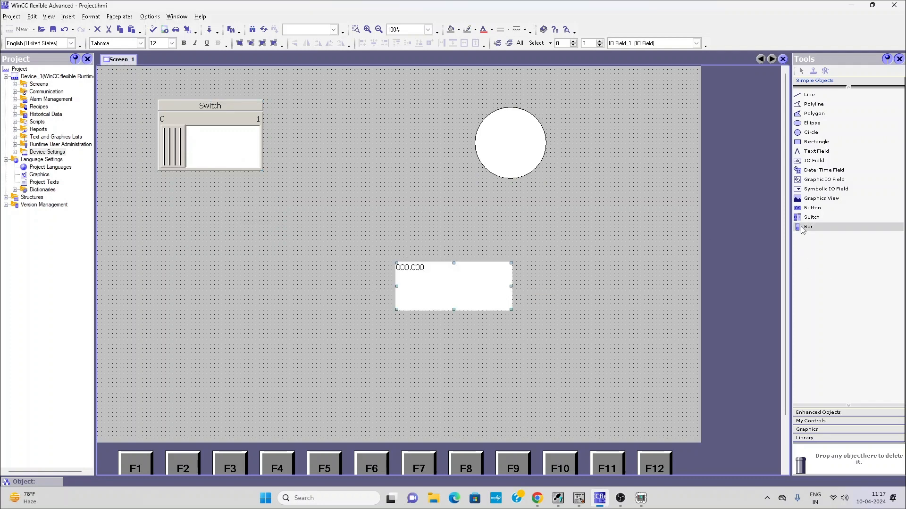
{"action": "left_click", "coordinate": [818, 414]}
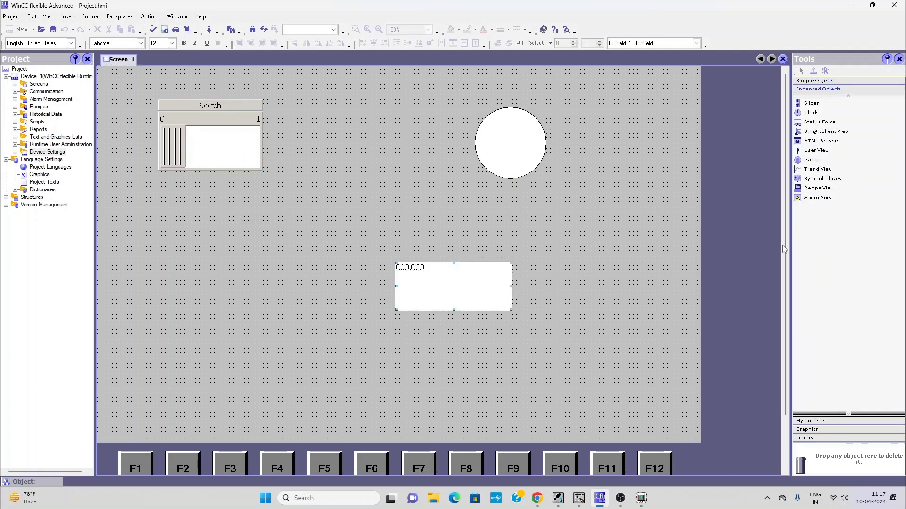
{"action": "left_click_drag", "start_coordinate": [811, 104], "coordinate": [183, 281]}
{"action": "left_click_drag", "start_coordinate": [189, 330], "coordinate": [220, 389]}
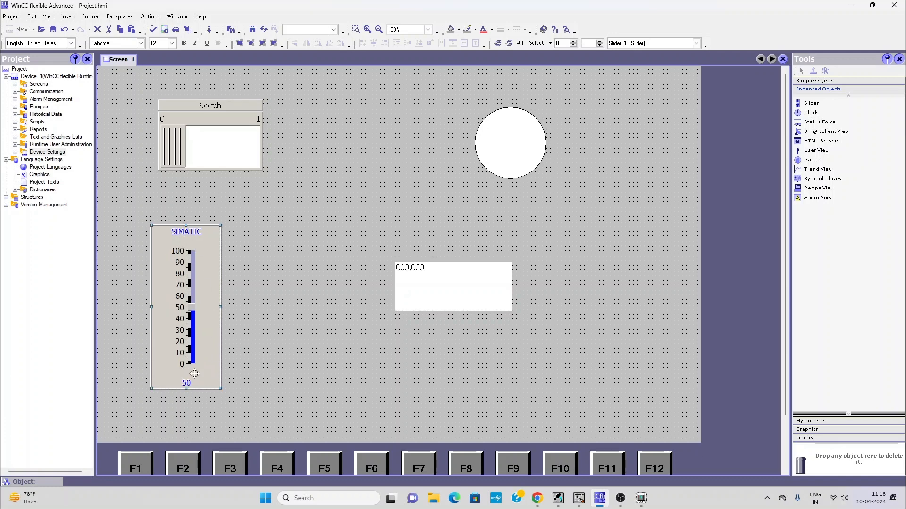
- Shrink the IO field and position it directly to the right of the switch
{"action": "left_click", "coordinate": [452, 290]}
{"action": "left_click_drag", "start_coordinate": [452, 292], "coordinate": [418, 289]}
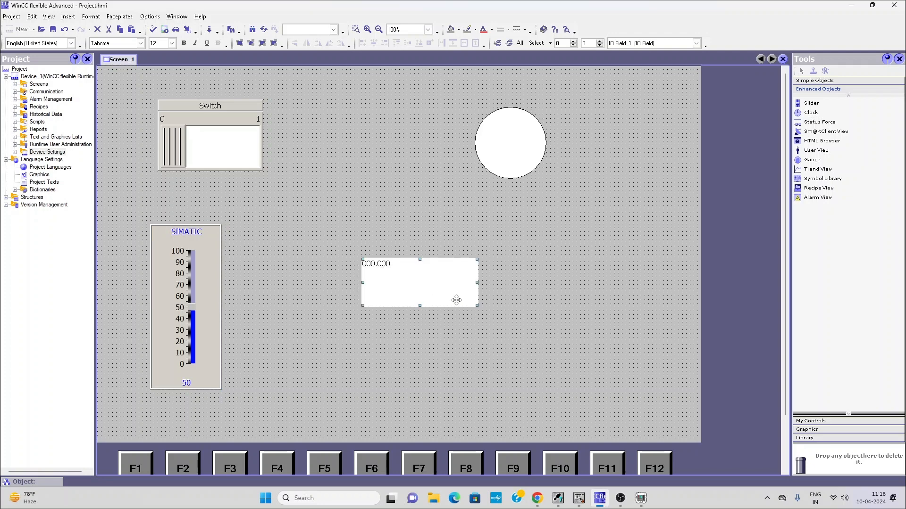
{"action": "left_click_drag", "start_coordinate": [477, 305], "coordinate": [304, 144]}
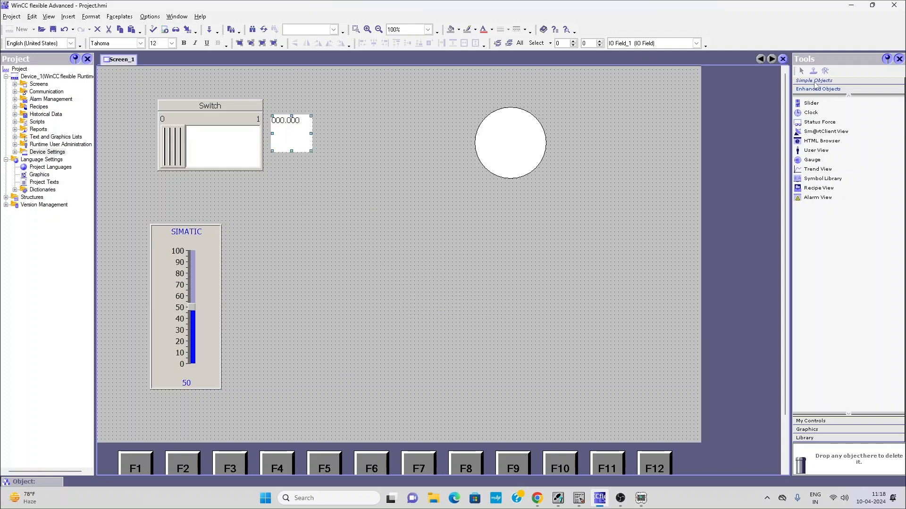
- Add a narrow vertical Bar below the circle and shift the slider so the two line up
{"action": "left_click", "coordinate": [815, 80]}
{"action": "left_click_drag", "start_coordinate": [808, 227], "coordinate": [489, 391]}
{"action": "left_click_drag", "start_coordinate": [429, 250], "coordinate": [429, 225]}
{"action": "left_click_drag", "start_coordinate": [430, 274], "coordinate": [513, 275]}
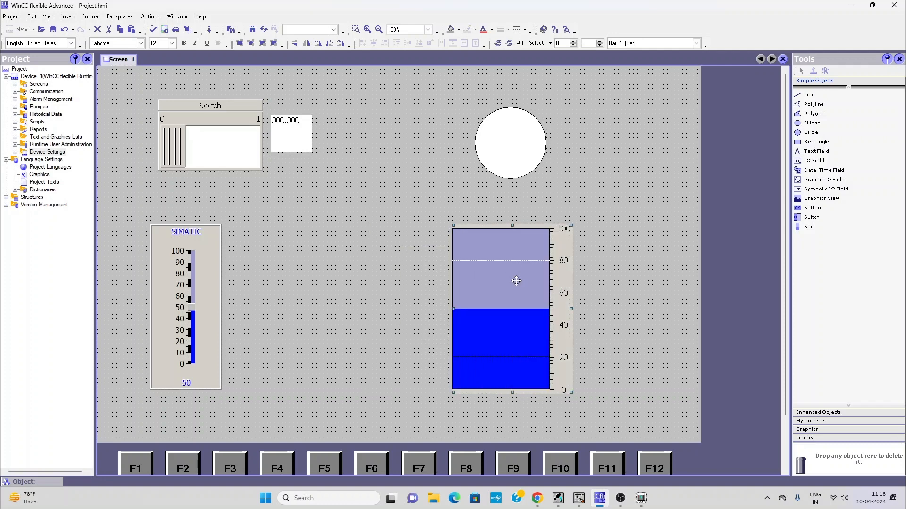
{"action": "left_click_drag", "start_coordinate": [454, 309], "coordinate": [479, 309]}
{"action": "left_click_drag", "start_coordinate": [195, 305], "coordinate": [210, 309]}
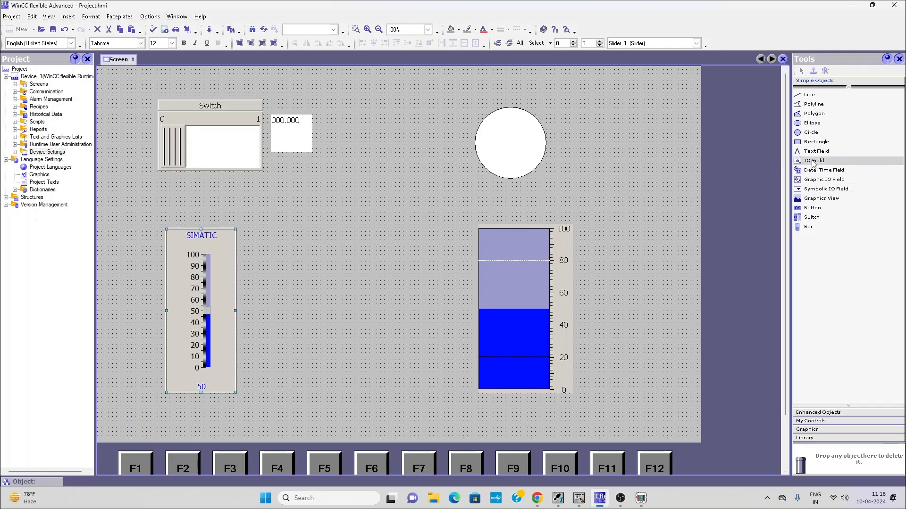
- Add IO fields beside the circle, below the slider and below the bar, moving the slider and bar up for room
{"action": "left_click_drag", "start_coordinate": [813, 162], "coordinate": [633, 159]}
{"action": "left_click", "coordinate": [292, 125]}
{"action": "left_click_drag", "start_coordinate": [288, 129], "coordinate": [203, 409]}
{"action": "left_click_drag", "start_coordinate": [210, 327], "coordinate": [214, 315]}
{"action": "left_click_drag", "start_coordinate": [210, 414], "coordinate": [530, 413]}
{"action": "left_click_drag", "start_coordinate": [530, 350], "coordinate": [526, 334]}
{"action": "left_click_drag", "start_coordinate": [526, 413], "coordinate": [522, 406]}
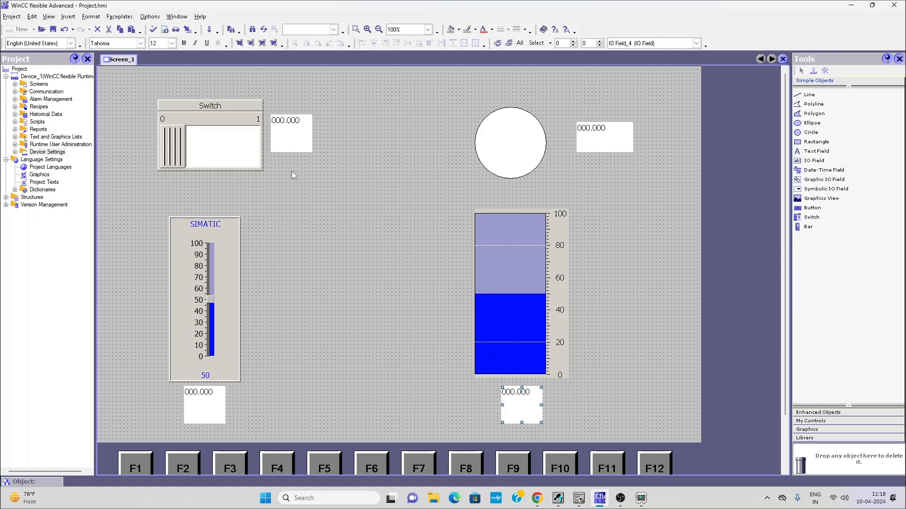
- Open the project's Connections editor and add a connection with the SIMATIC S7 300/400 communication driver
{"action": "left_click", "coordinate": [15, 91]}
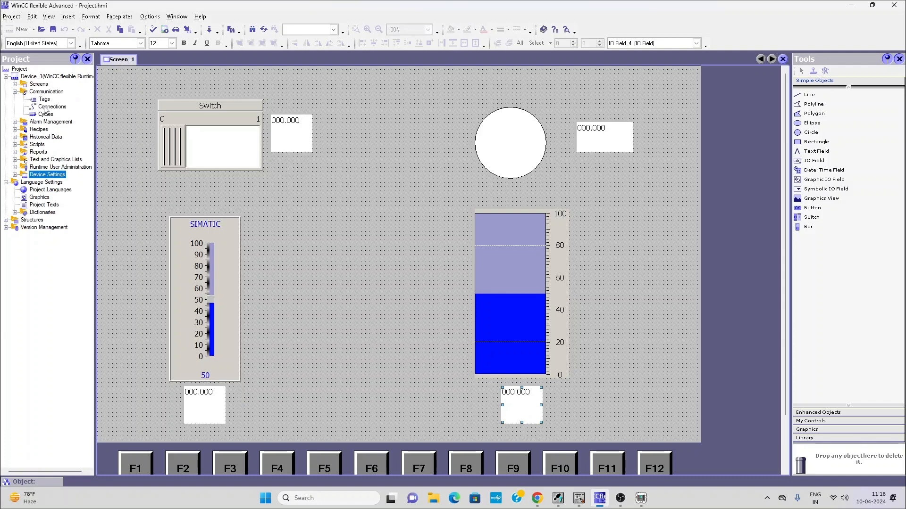
{"action": "left_click", "coordinate": [42, 106]}
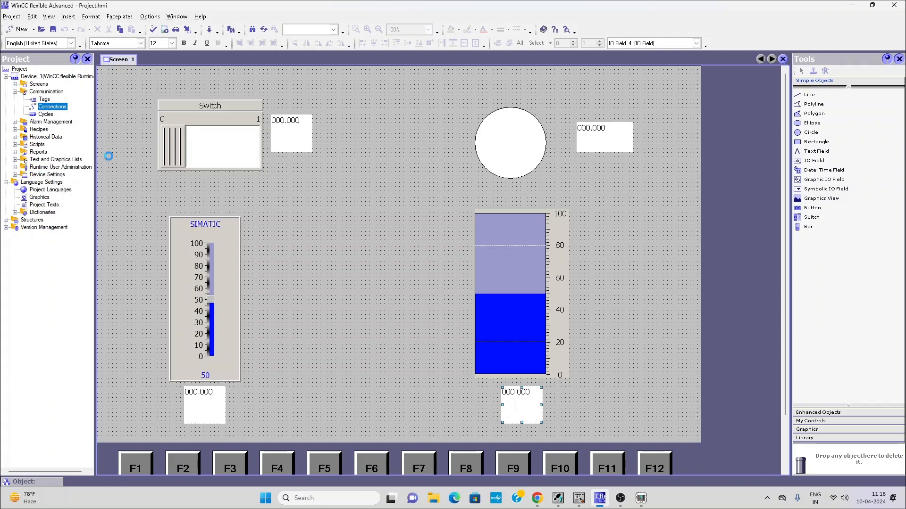
{"action": "double_click", "coordinate": [42, 106]}
{"action": "left_click", "coordinate": [579, 499]}
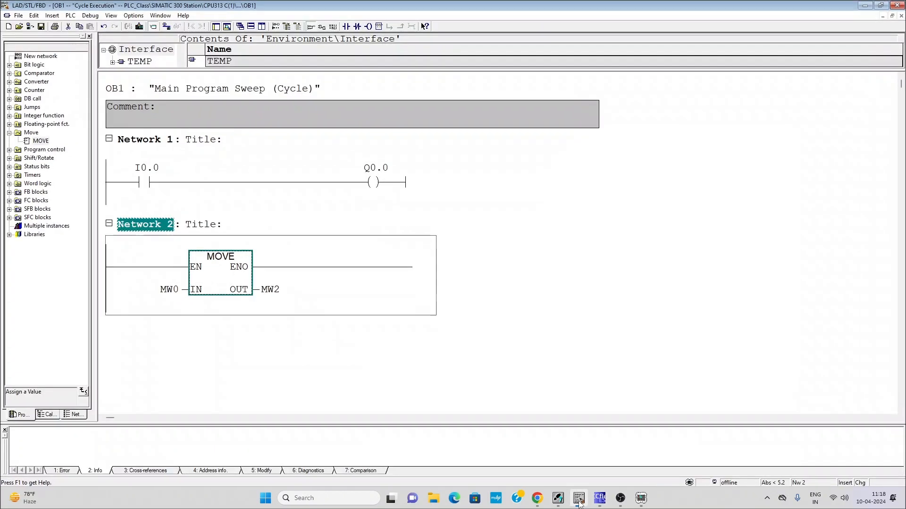
{"action": "left_click", "coordinate": [579, 499]}
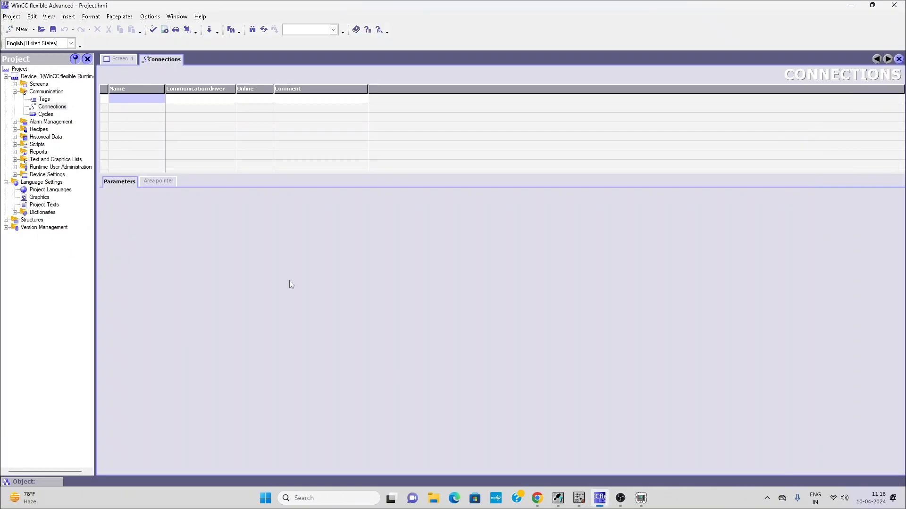
{"action": "double_click", "coordinate": [109, 99]}
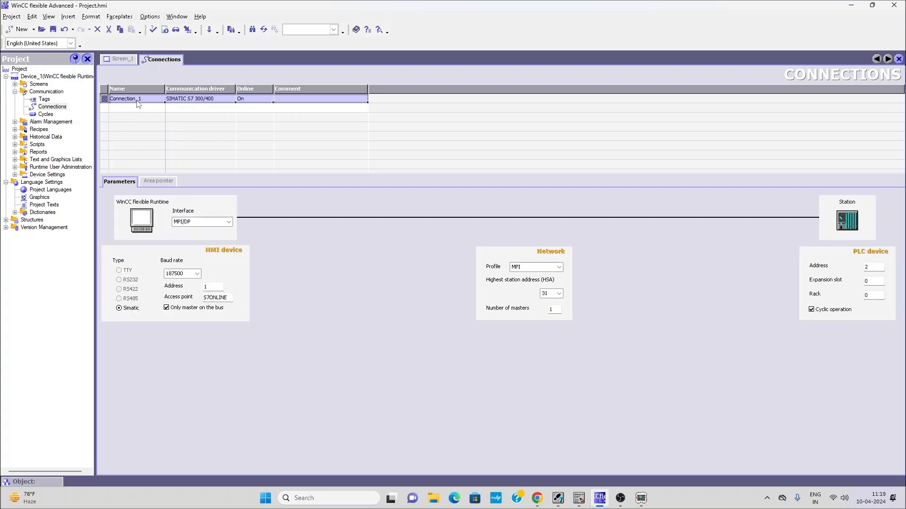
{"action": "left_click", "coordinate": [211, 102]}
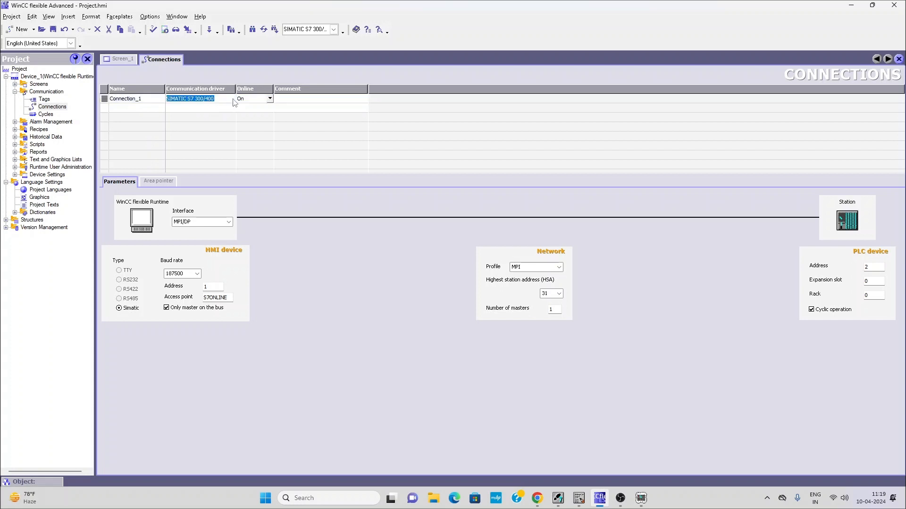
{"action": "left_click", "coordinate": [232, 100]}
{"action": "left_click", "coordinate": [235, 101]}
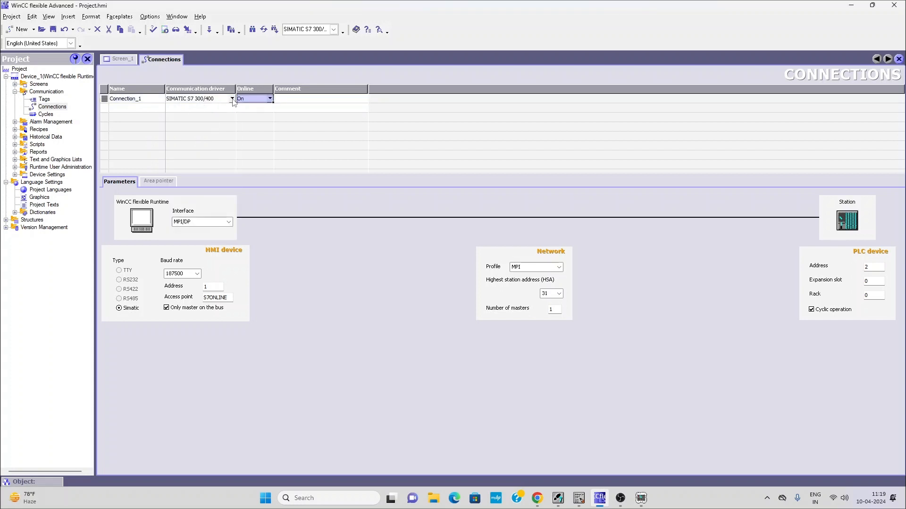
- Check the PLC project in SIMATIC Manager and the OB1 program, and return to the new connection in WinCC flexible
{"action": "mouse_move", "coordinate": [612, 504]}
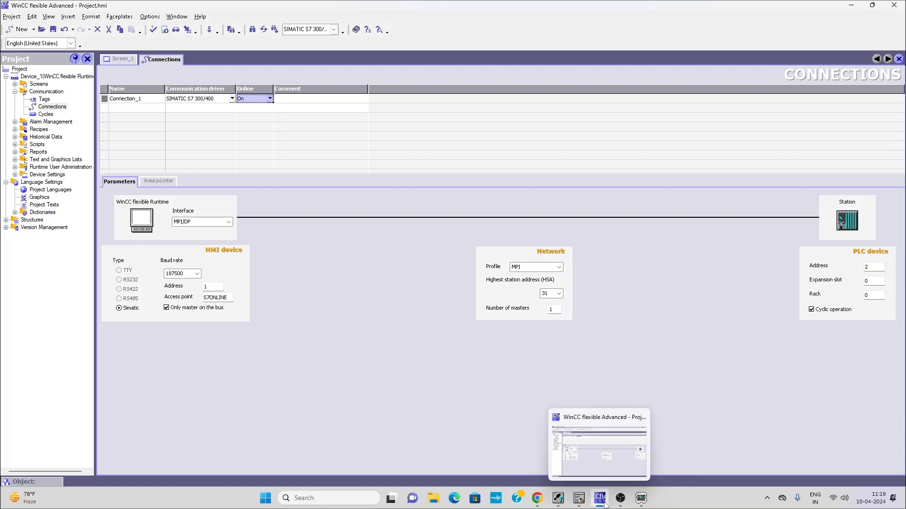
{"action": "left_click", "coordinate": [598, 504]}
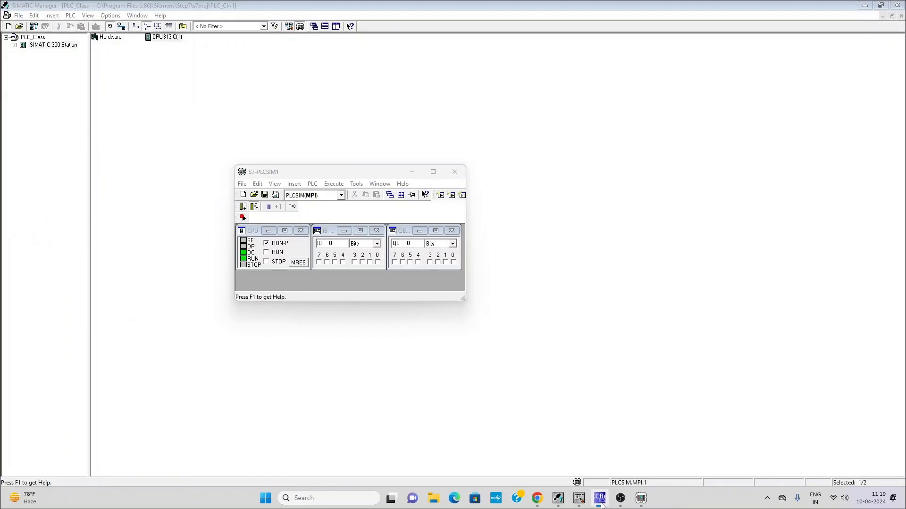
{"action": "left_click", "coordinate": [579, 499]}
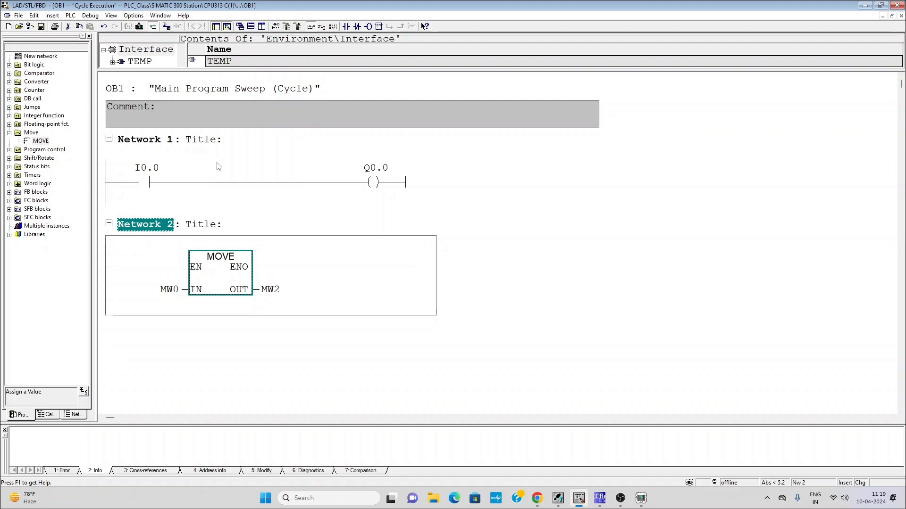
{"action": "left_click", "coordinate": [599, 498]}
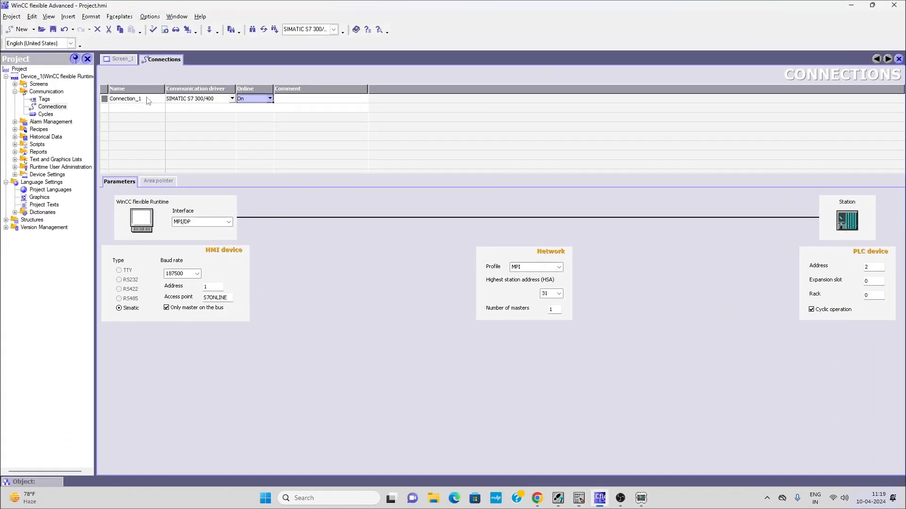
{"action": "left_click", "coordinate": [147, 100]}
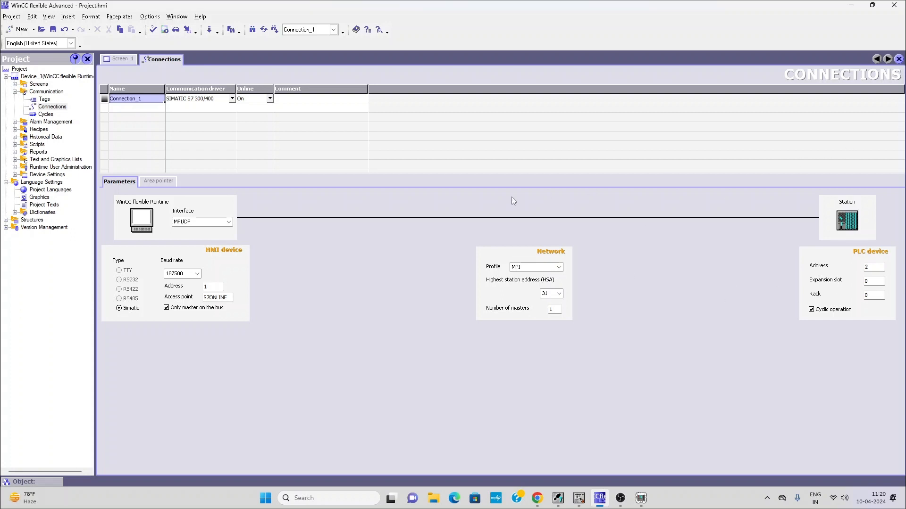
- Close the Connections editor and add four Int tags assigned to Connection_1 in the Tags editor
{"action": "left_click", "coordinate": [899, 59]}
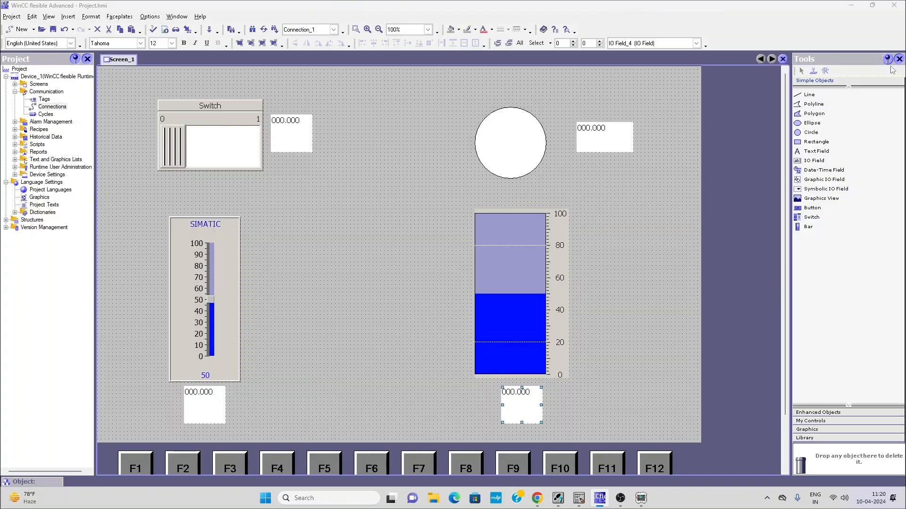
{"action": "double_click", "coordinate": [52, 107]}
{"action": "left_click", "coordinate": [898, 59]}
{"action": "double_click", "coordinate": [34, 101]}
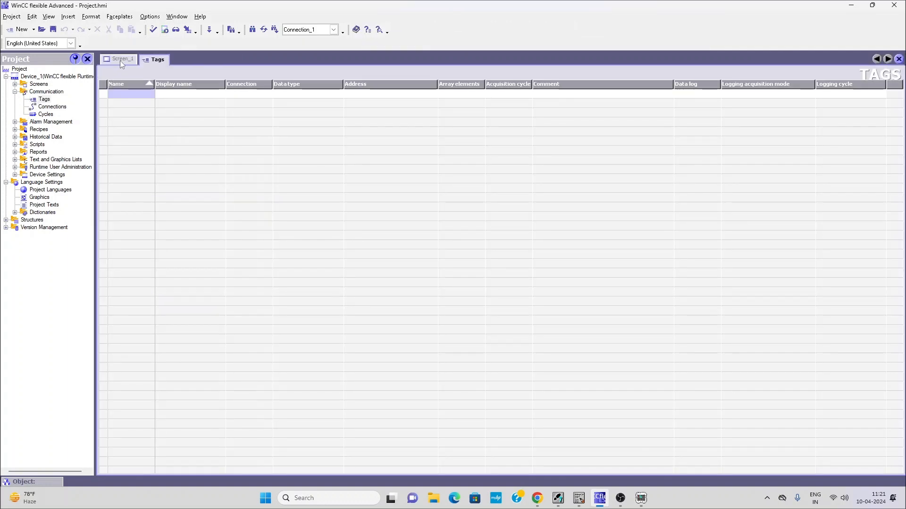
{"action": "double_click", "coordinate": [120, 92]}
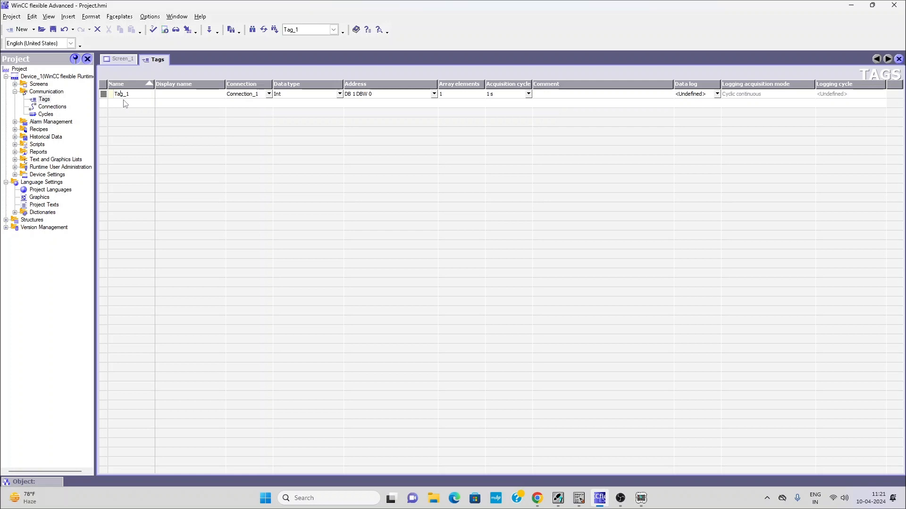
{"action": "double_click", "coordinate": [126, 104]}
{"action": "double_click", "coordinate": [125, 112]}
{"action": "double_click", "coordinate": [128, 122]}
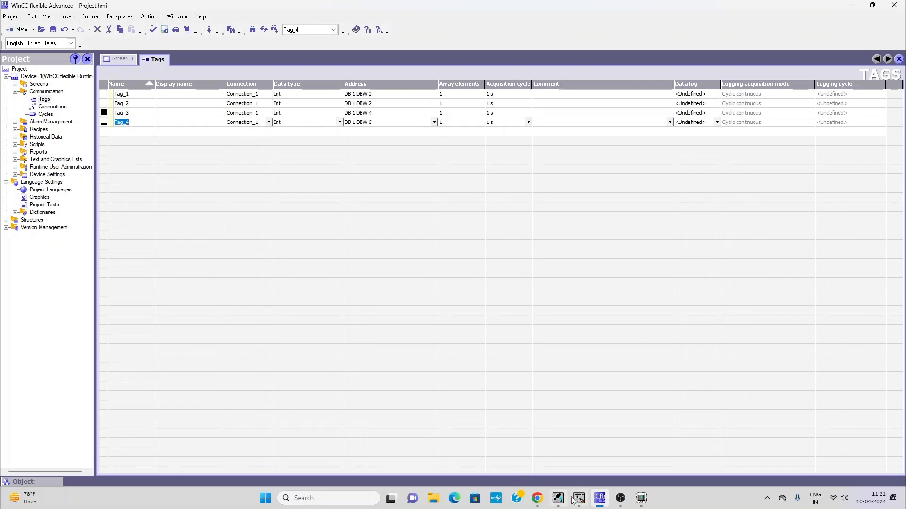
- Check the coil address and MOVE input and output addresses in the OB1 ladder program, and return to the WinCC flexible tags
{"action": "left_click", "coordinate": [579, 498]}
{"action": "left_click", "coordinate": [381, 186]}
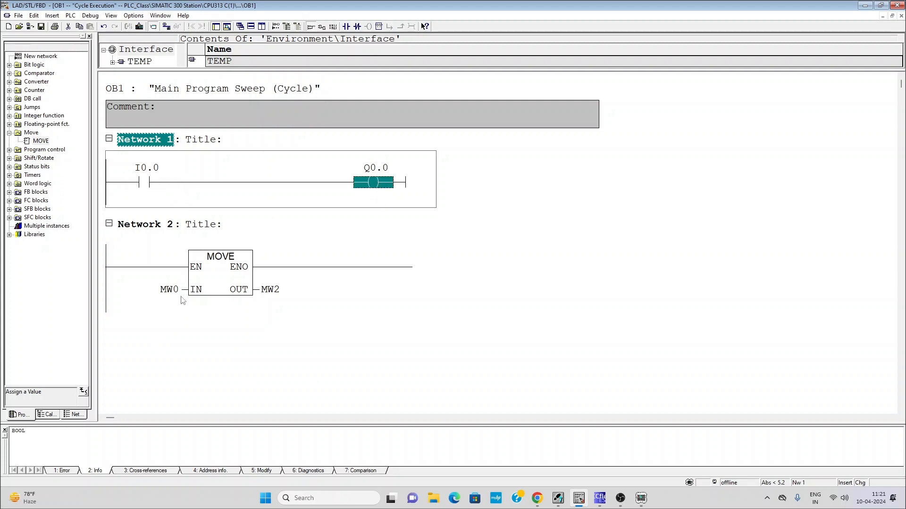
{"action": "left_click", "coordinate": [169, 290]}
{"action": "left_click", "coordinate": [273, 291]}
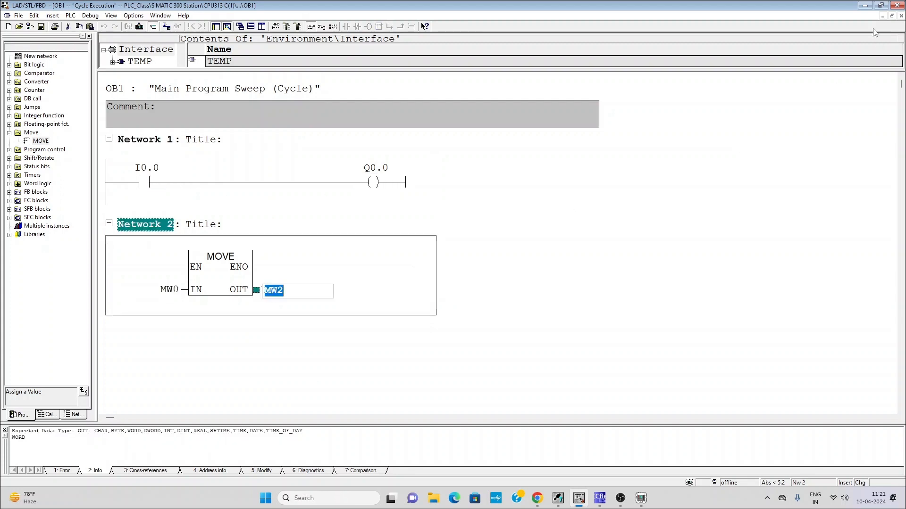
{"action": "left_click", "coordinate": [865, 5]}
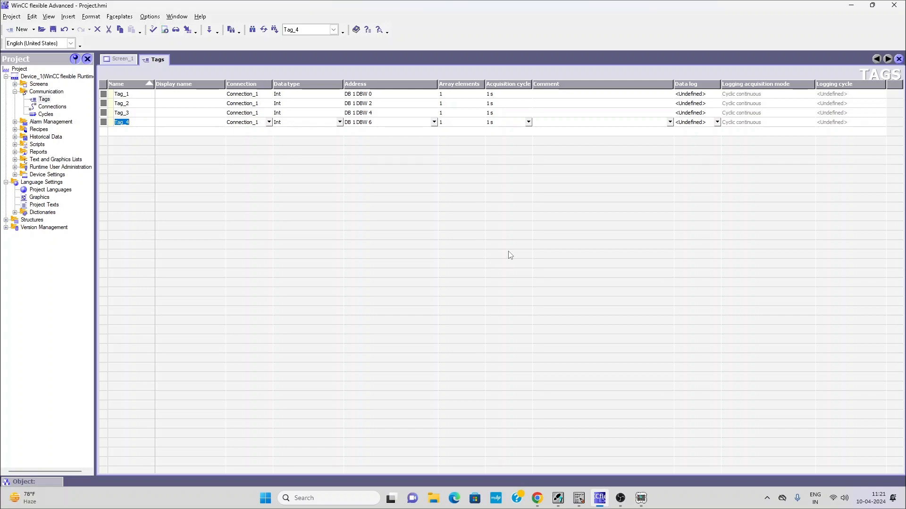
- Rename the four tags as Switch, Light, Slider and Tank_Level
{"action": "left_click", "coordinate": [136, 95]}
{"action": "type", "text": "Switch"}
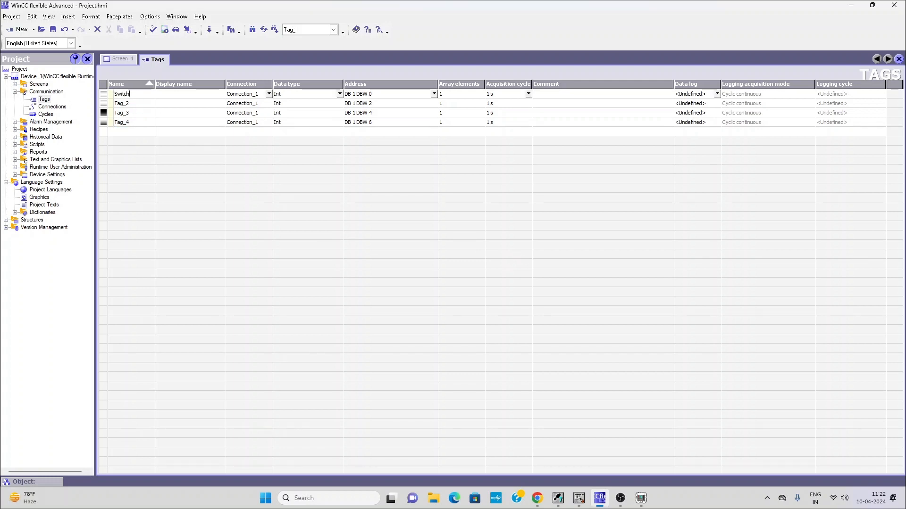
{"action": "left_click", "coordinate": [134, 103]}
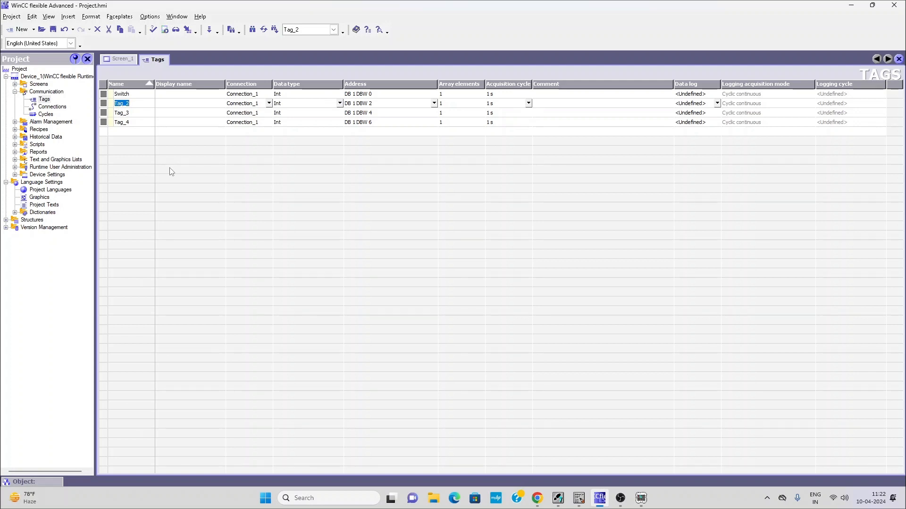
{"action": "type", "text": "Light"}
{"action": "left_click", "coordinate": [122, 114]}
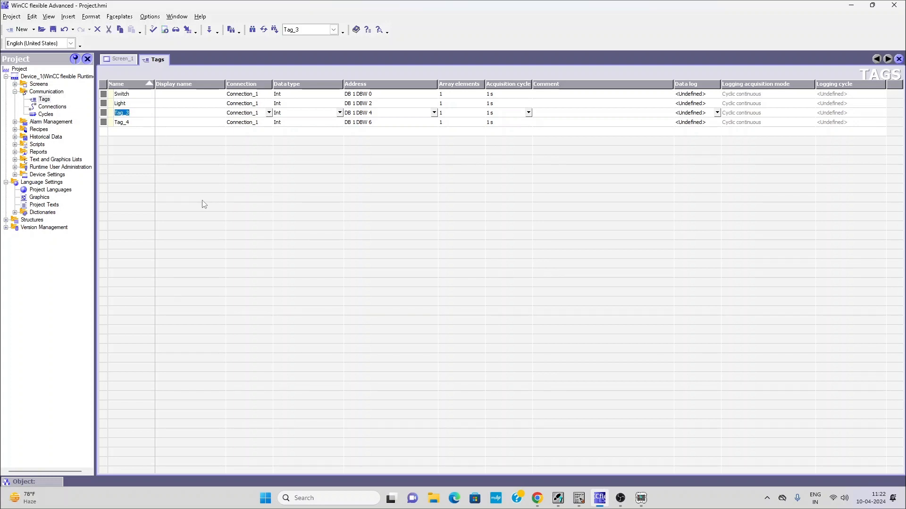
{"action": "type", "text": "Slider"}
{"action": "left_click", "coordinate": [143, 121]}
{"action": "left_click", "coordinate": [144, 122]}
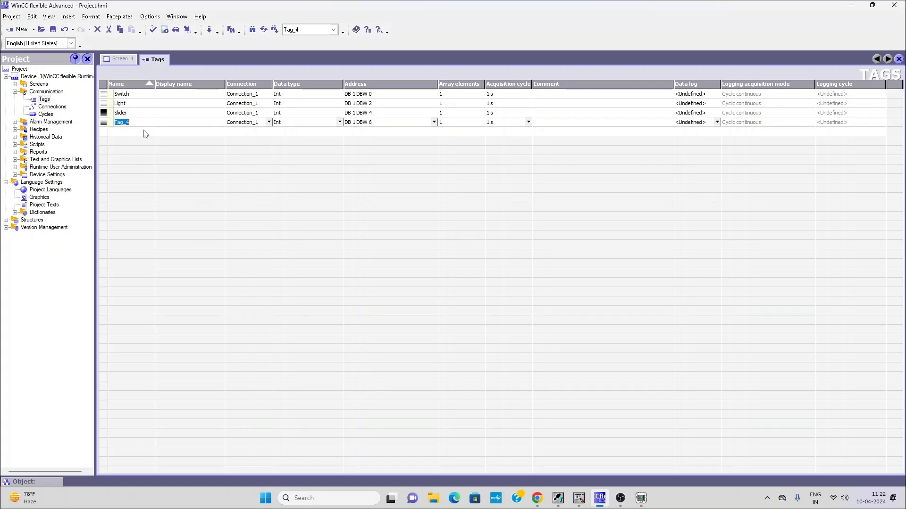
{"action": "type", "text": "TAnk_Level"}
- Copy the names Switch, Light, Slider and Tank_Level into the display name of each corresponding tag
{"action": "left_click", "coordinate": [197, 93]}
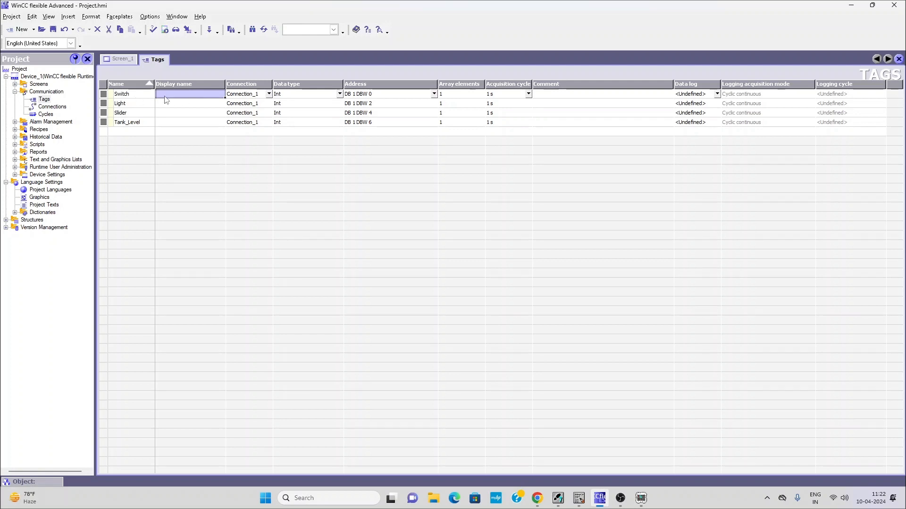
{"action": "left_click", "coordinate": [127, 95]}
{"action": "key", "text": "ctrl+c"}
{"action": "left_click", "coordinate": [182, 95]}
{"action": "key", "text": "ctrl+v"}
{"action": "left_click", "coordinate": [133, 105]}
{"action": "key", "text": "ctrl+c"}
{"action": "left_click", "coordinate": [168, 105]}
{"action": "key", "text": "ctrl+v"}
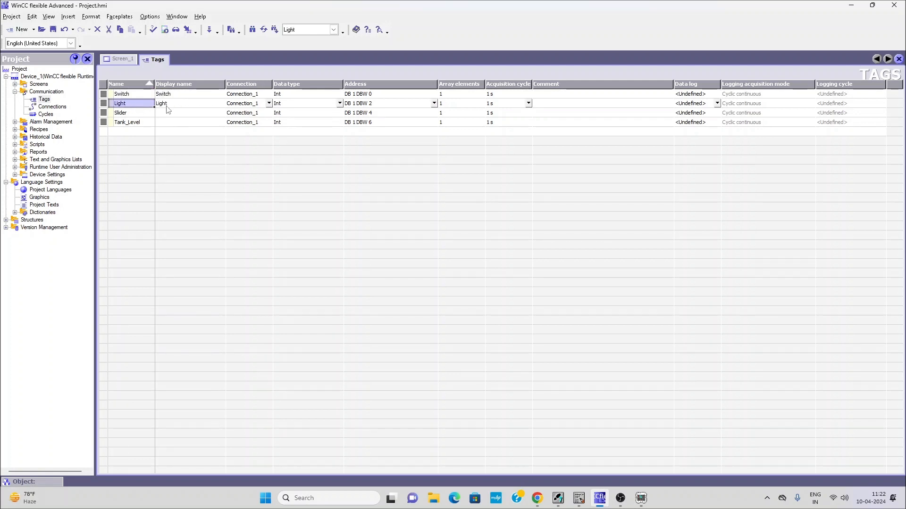
{"action": "left_click", "coordinate": [137, 114]}
{"action": "key", "text": "ctrl+c"}
{"action": "left_click", "coordinate": [170, 114]}
{"action": "key", "text": "ctrl+v"}
{"action": "left_click", "coordinate": [130, 124]}
{"action": "key", "text": "ctrl+c"}
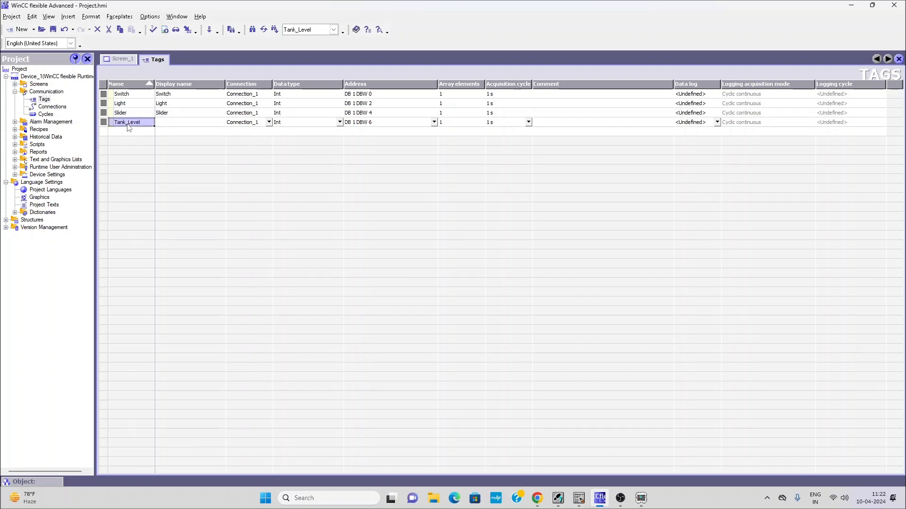
{"action": "left_click", "coordinate": [169, 123]}
{"action": "key", "text": "ctrl+v"}
- Review the tags' connection assignment and set the data type of the Switch and Light tags to Bool
{"action": "left_click", "coordinate": [265, 97]}
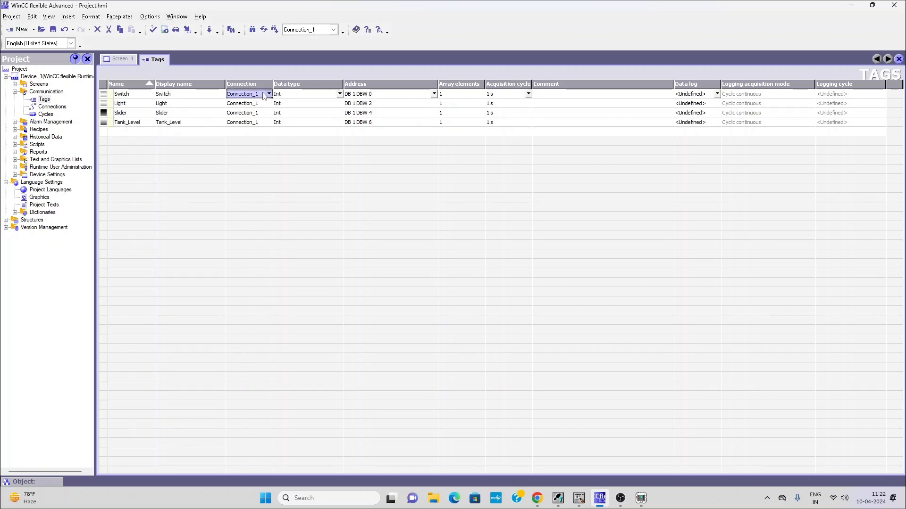
{"action": "left_click", "coordinate": [269, 95]}
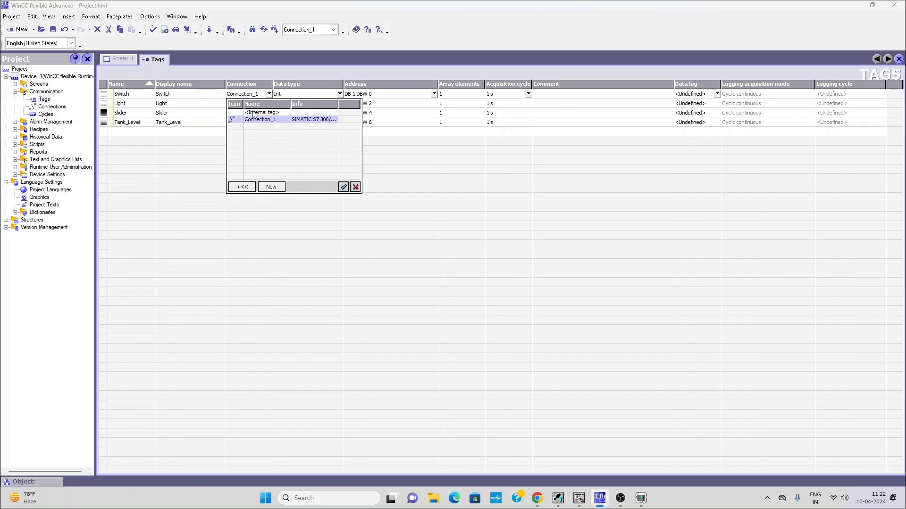
{"action": "left_click", "coordinate": [215, 134]}
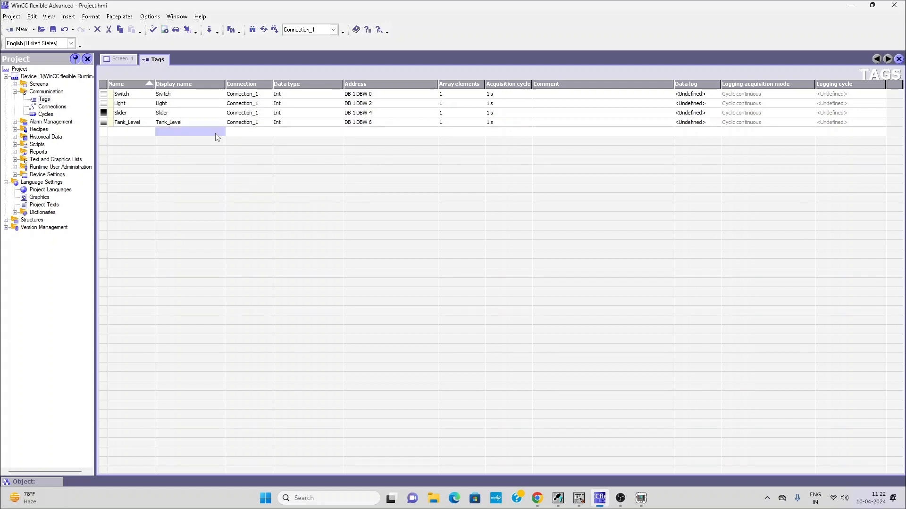
{"action": "left_click", "coordinate": [250, 95]}
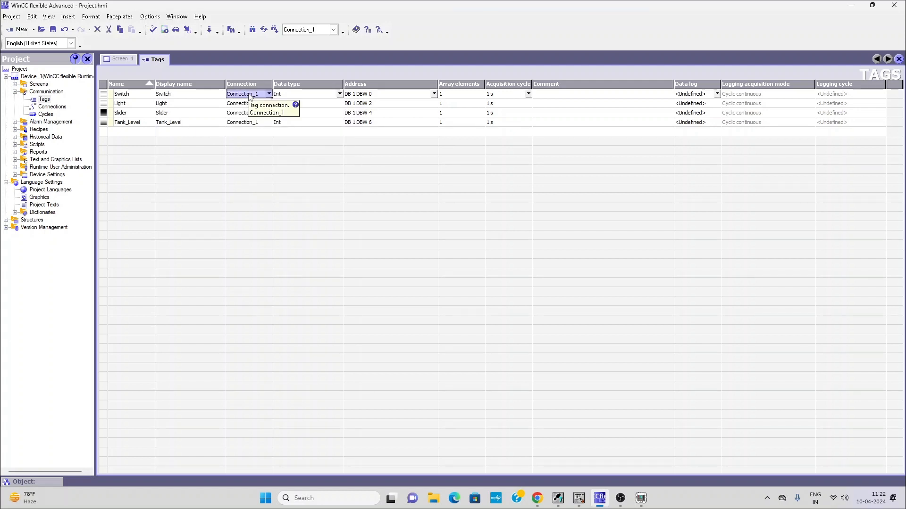
{"action": "left_click", "coordinate": [338, 93]}
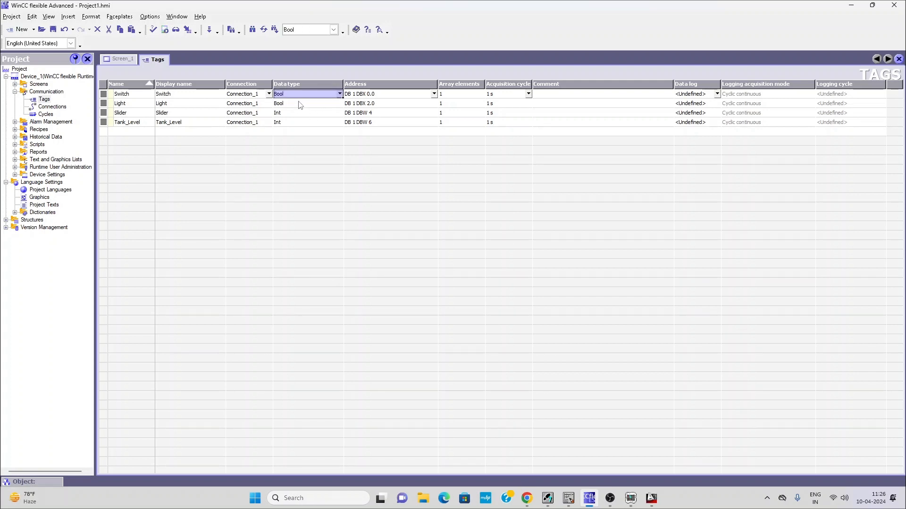
{"action": "left_click", "coordinate": [301, 114]}
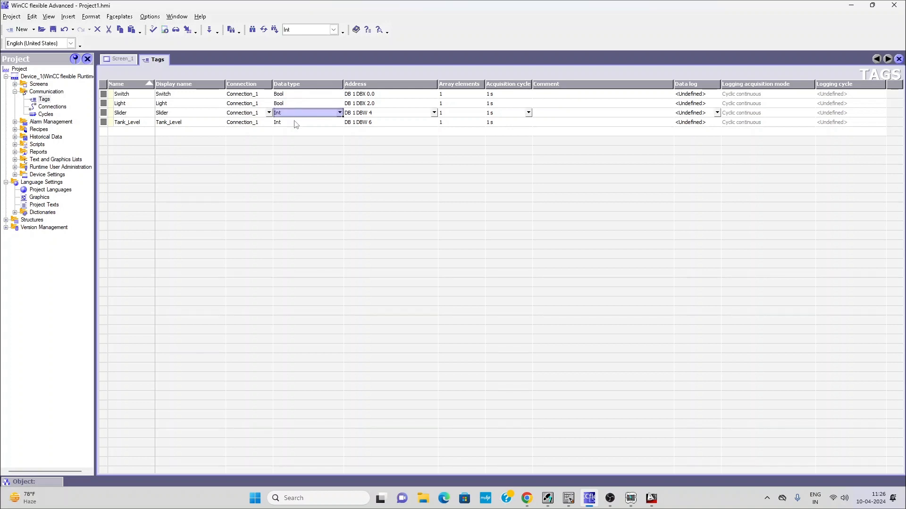
{"action": "left_click", "coordinate": [297, 122]}
- Set the Switch tag's address to M 0.0 by choosing the M memory range
{"action": "left_click", "coordinate": [429, 95]}
{"action": "left_click", "coordinate": [433, 95]}
{"action": "left_click", "coordinate": [415, 112]}
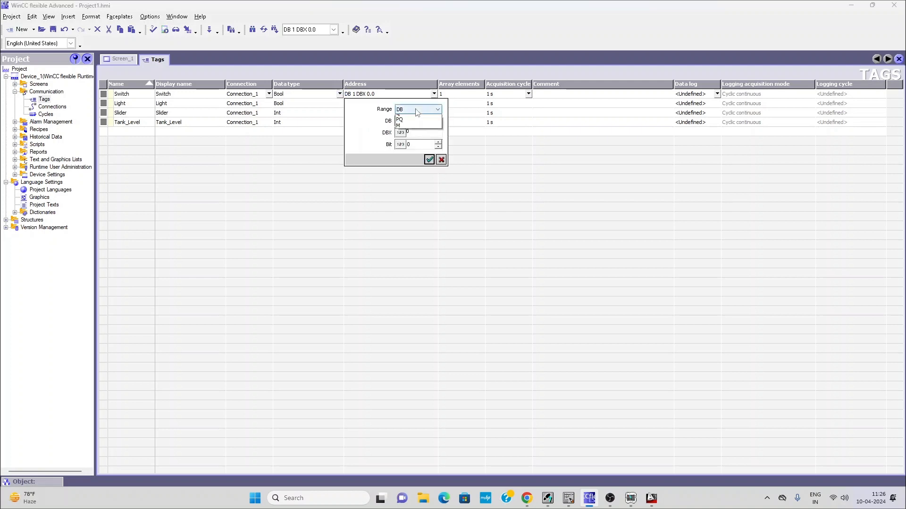
{"action": "left_click", "coordinate": [408, 148]}
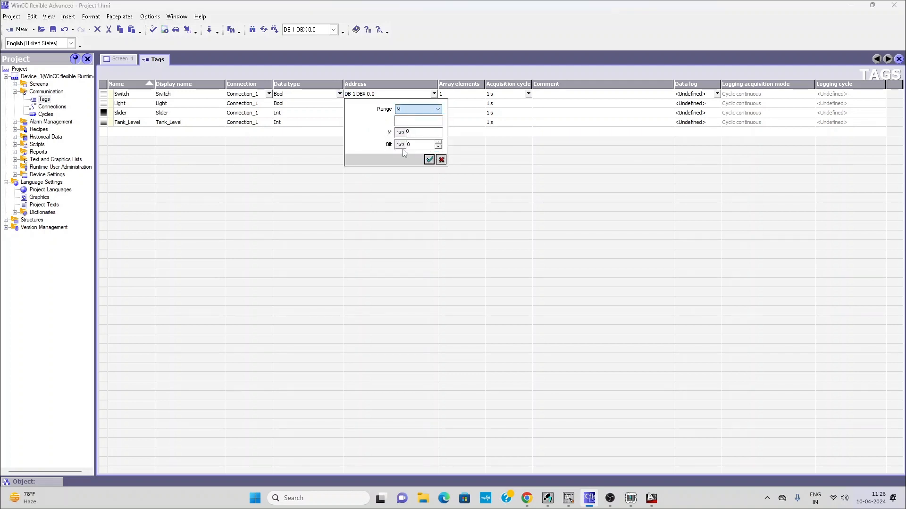
{"action": "left_click", "coordinate": [429, 159]}
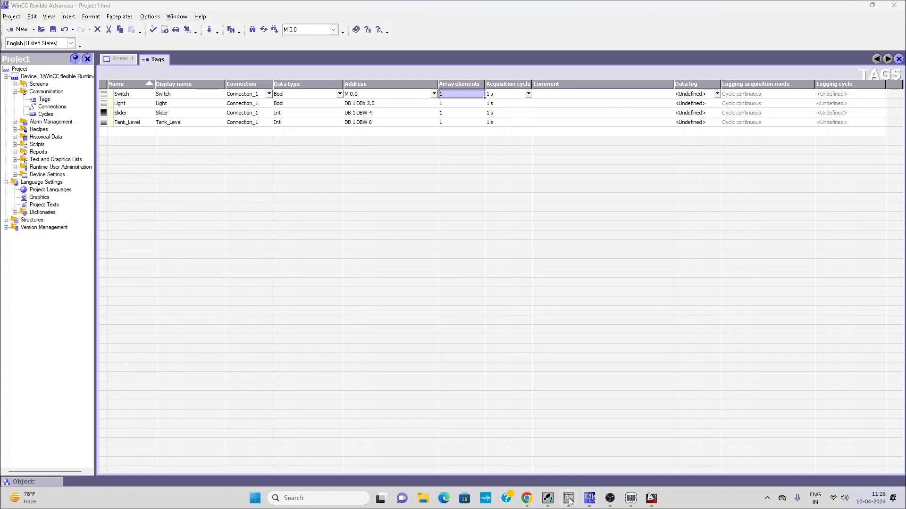
- Switch to the LAD/STL/FBD editor and change the Network 1 contact's address to M0.0
{"action": "left_click", "coordinate": [568, 502]}
{"action": "left_click", "coordinate": [152, 170]}
{"action": "left_click", "coordinate": [177, 198]}
{"action": "left_click", "coordinate": [147, 168]}
{"action": "type", "text": "m"}
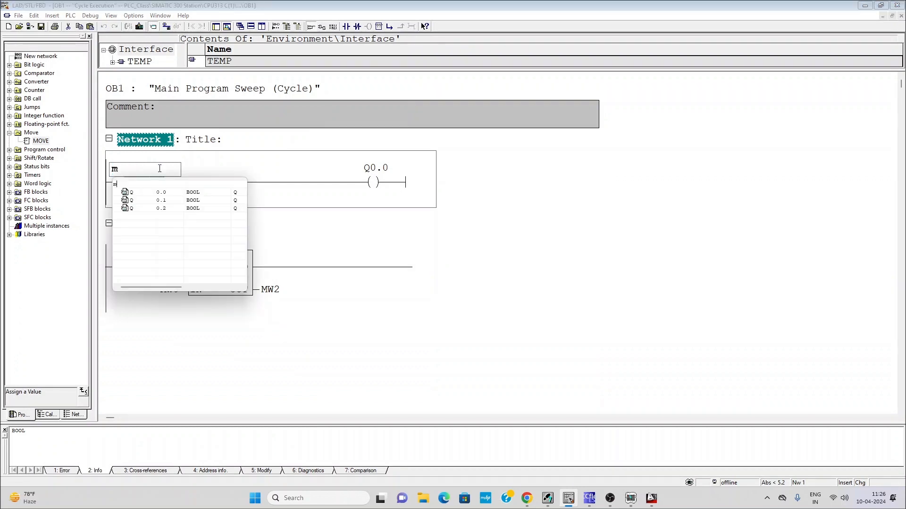
{"action": "type", "text": "0.0."}
{"action": "key", "text": "Return"}
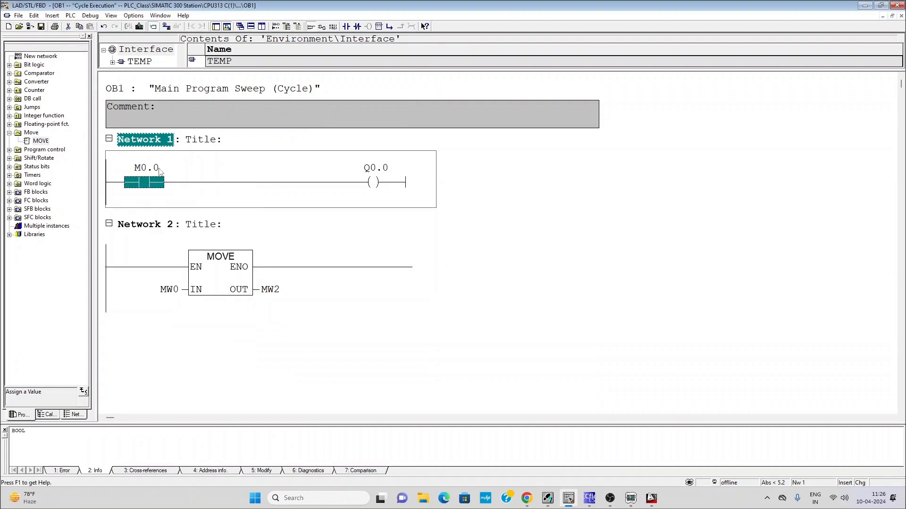
{"action": "left_click", "coordinate": [376, 183]}
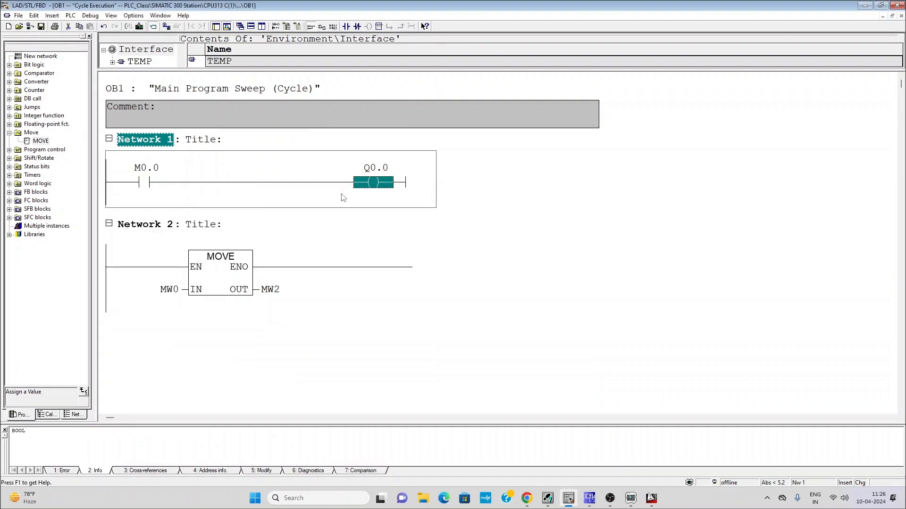
{"action": "left_click", "coordinate": [144, 184]}
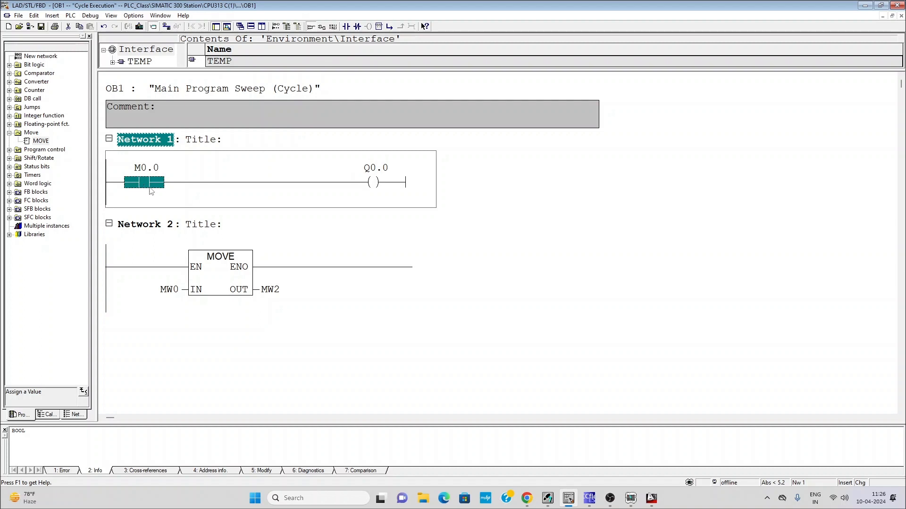
{"action": "left_click", "coordinate": [356, 197]}
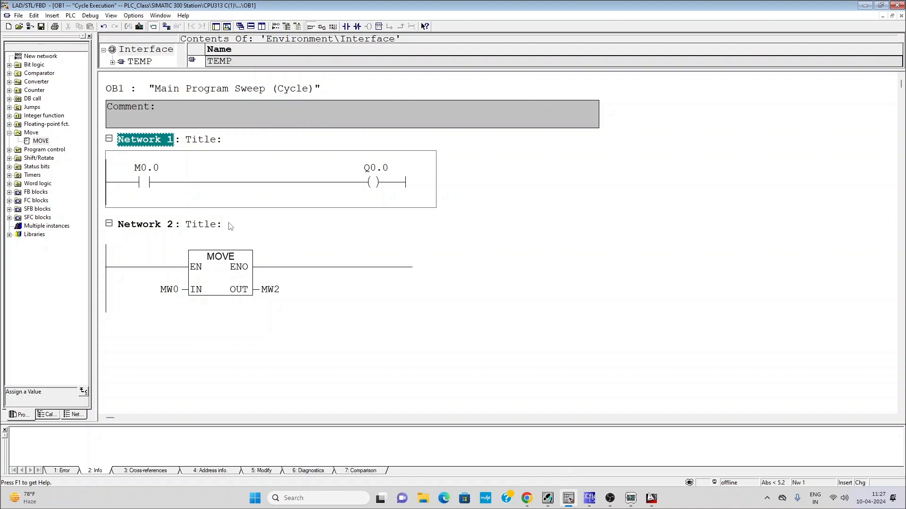
{"action": "left_click", "coordinate": [150, 187]}
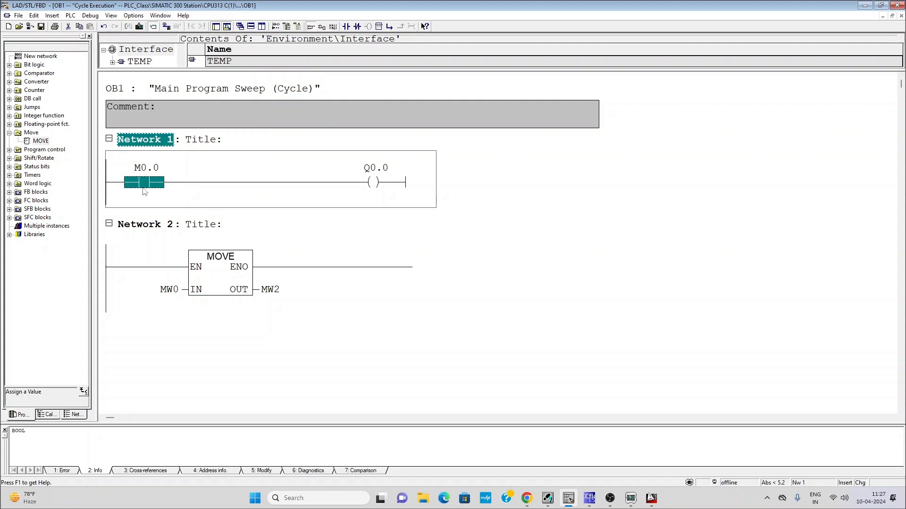
{"action": "left_click", "coordinate": [179, 198]}
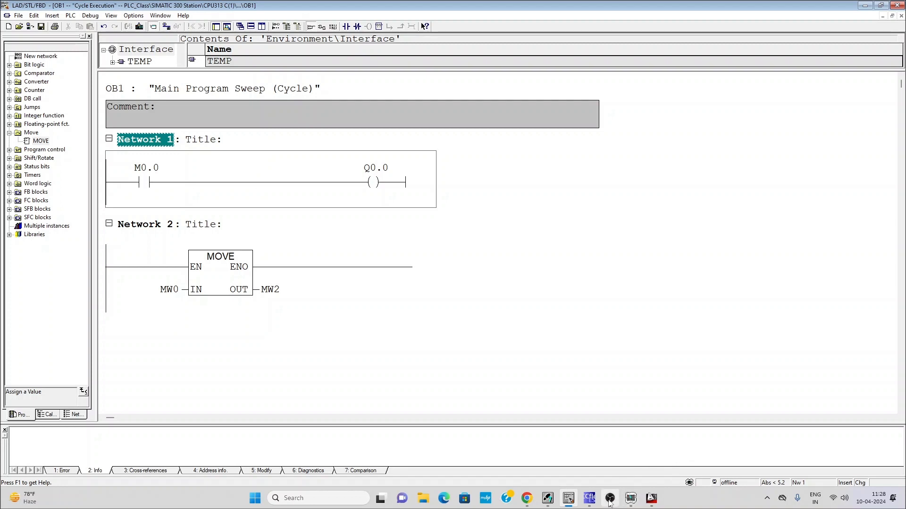
- Return to WinCC flexible and set the Light tag's address to Q 0.0
{"action": "left_click", "coordinate": [589, 498]}
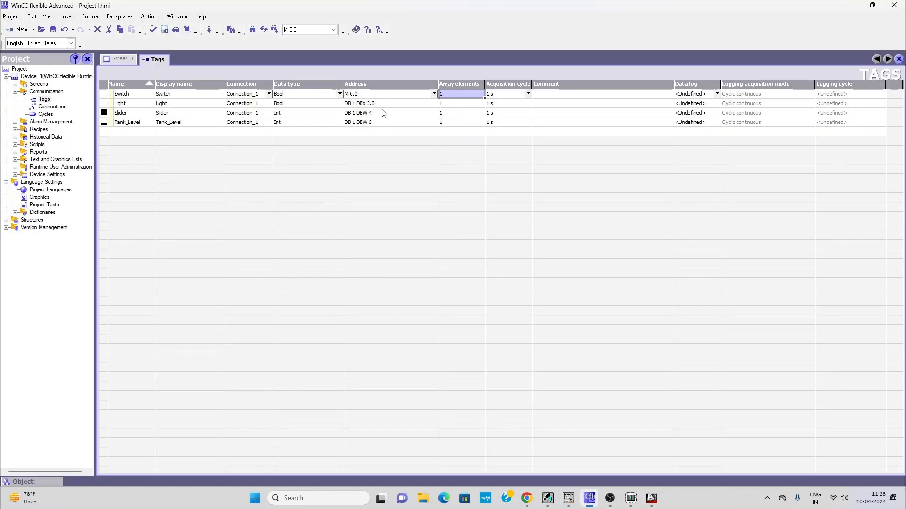
{"action": "left_click", "coordinate": [363, 96]}
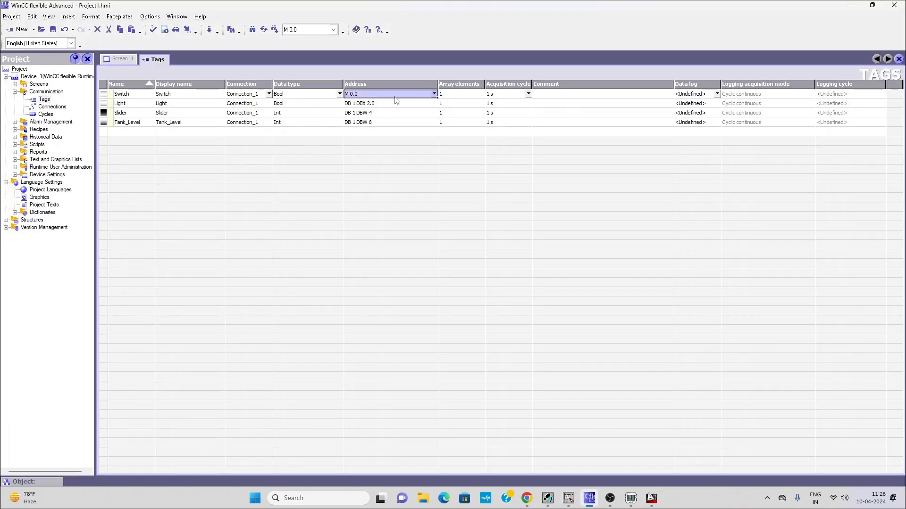
{"action": "left_click", "coordinate": [423, 103]}
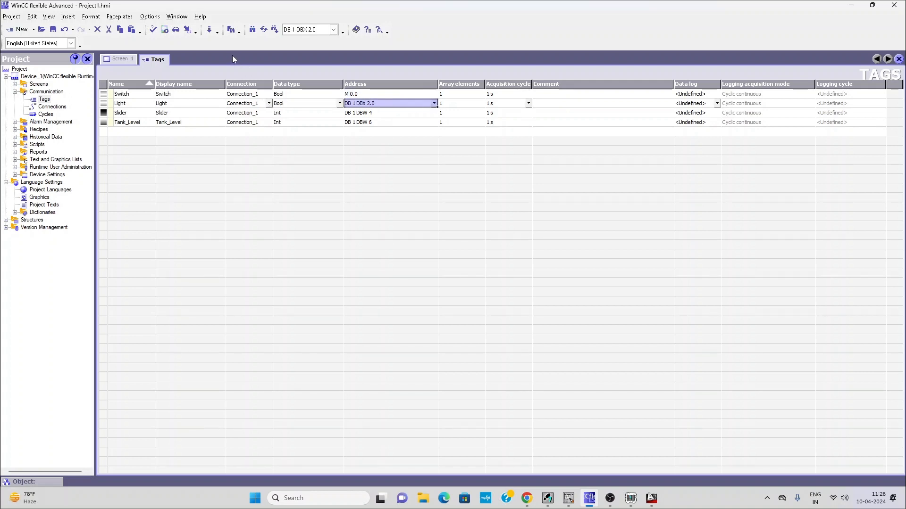
{"action": "left_click", "coordinate": [433, 103]}
{"action": "left_click", "coordinate": [416, 119]}
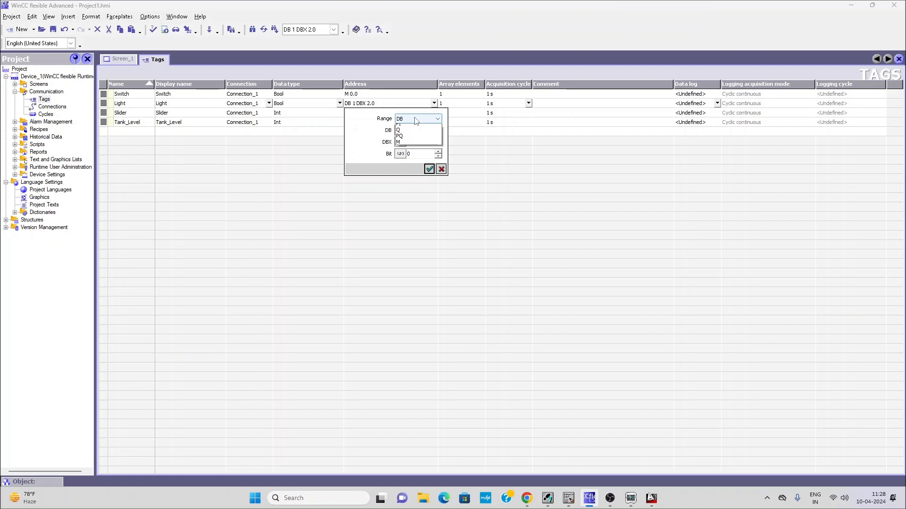
{"action": "left_click", "coordinate": [418, 130]}
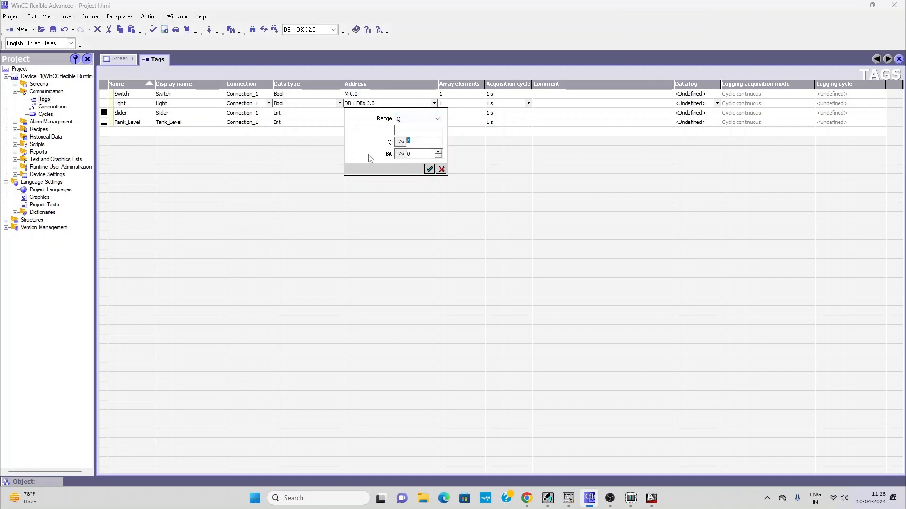
{"action": "type", "text": "0"}
{"action": "left_click", "coordinate": [429, 169]}
- Set the Slider tag's address to MW 0
{"action": "left_click", "coordinate": [417, 113]}
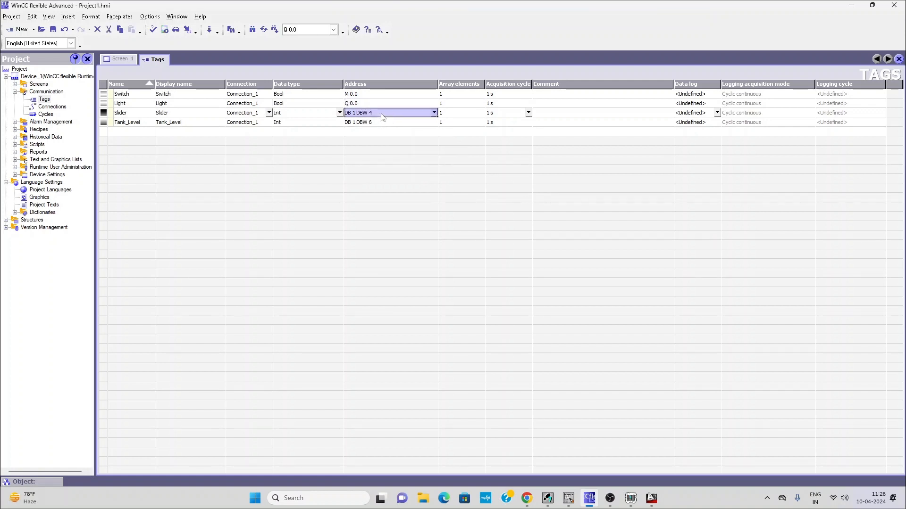
{"action": "left_click", "coordinate": [434, 112]}
{"action": "left_click", "coordinate": [416, 129]}
{"action": "left_click", "coordinate": [399, 168]}
{"action": "left_click", "coordinate": [429, 178]}
- Set the Tank_Level tag's address to MW 2
{"action": "left_click", "coordinate": [416, 122]}
{"action": "left_click", "coordinate": [434, 122]}
{"action": "left_click", "coordinate": [434, 122]}
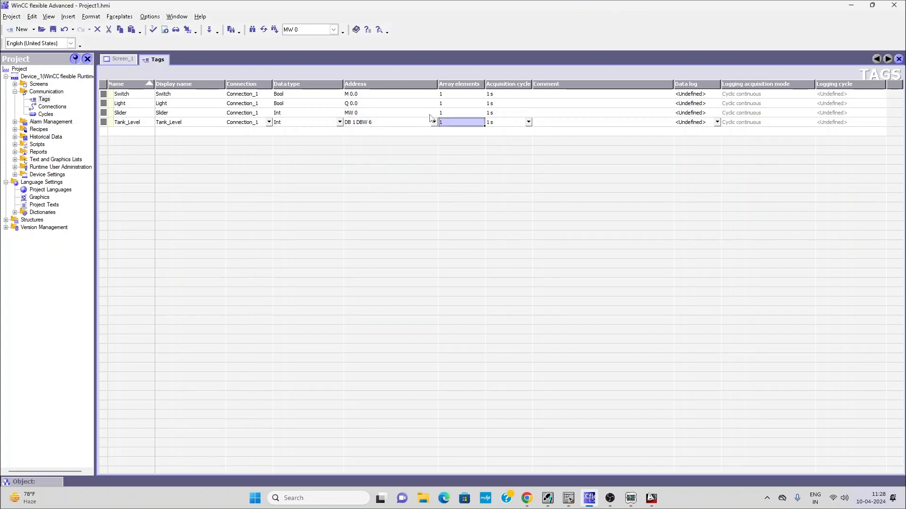
{"action": "left_click", "coordinate": [434, 113]}
{"action": "left_click_drag", "start_coordinate": [437, 124], "coordinate": [436, 125]}
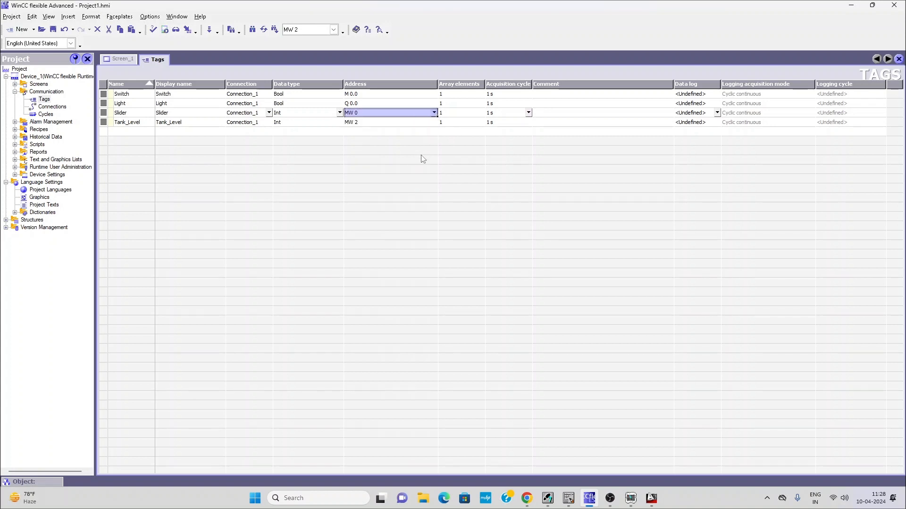
{"action": "left_click", "coordinate": [500, 94]}
{"action": "left_click", "coordinate": [495, 115]}
{"action": "left_click", "coordinate": [494, 124]}
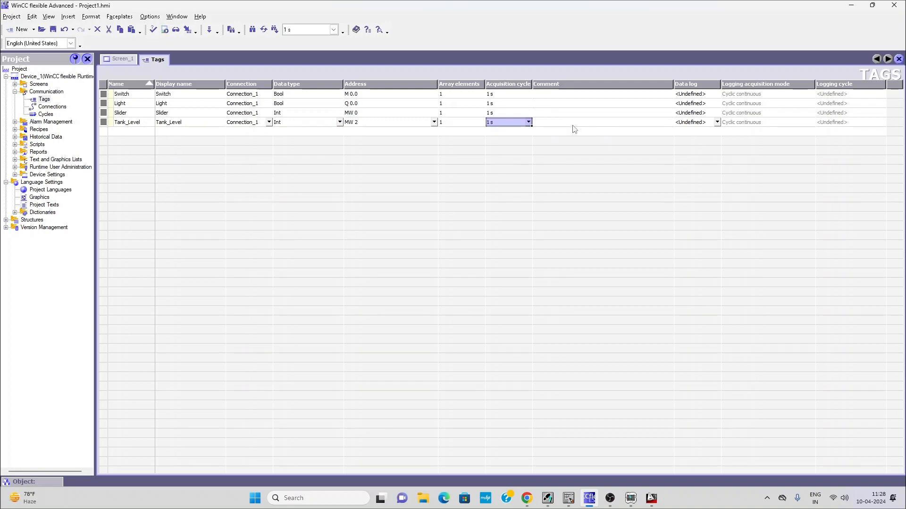
- Return to Screen_1 and assign the Switch tag as the process tag of the switch object
{"action": "left_click", "coordinate": [692, 94]}
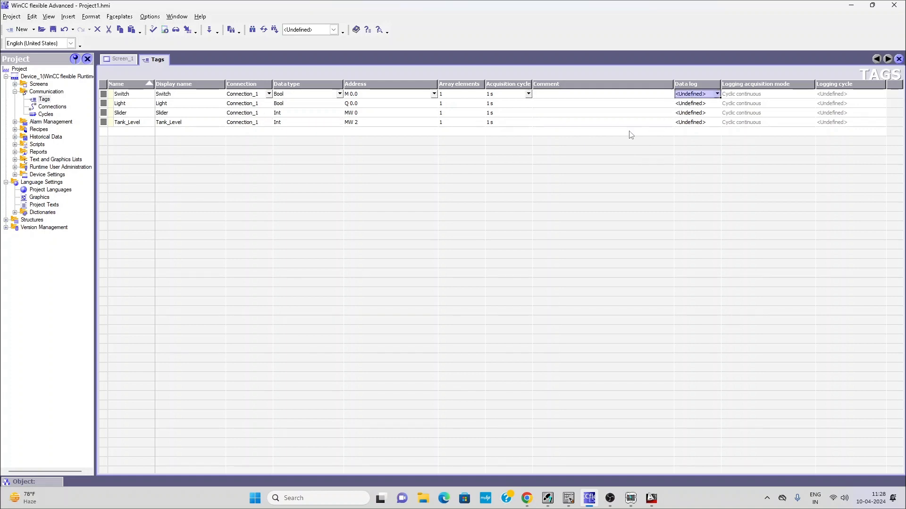
{"action": "left_click", "coordinate": [127, 60]}
{"action": "double_click", "coordinate": [201, 145]}
{"action": "left_click", "coordinate": [118, 388]}
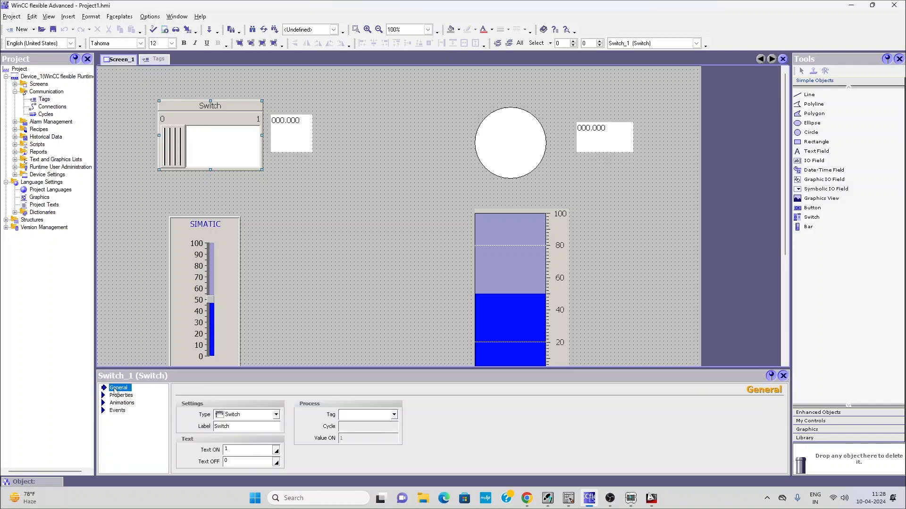
{"action": "left_click", "coordinate": [394, 419]}
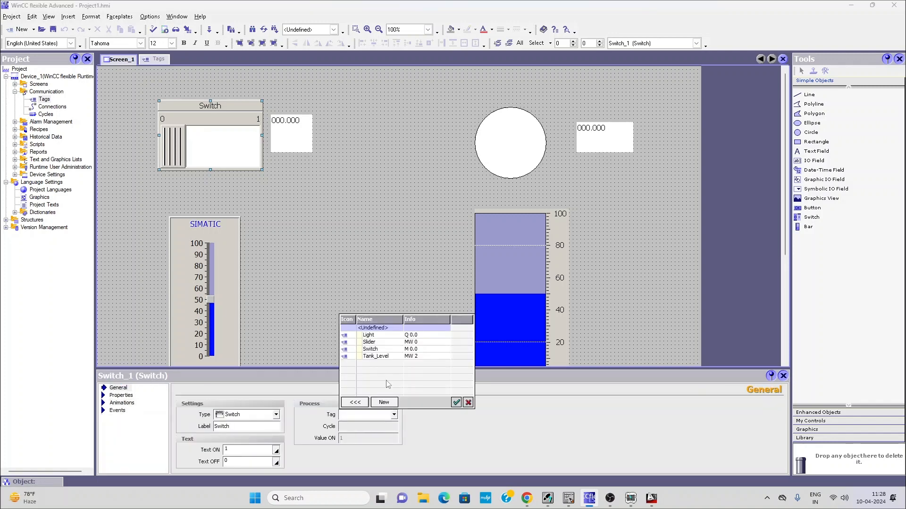
{"action": "left_click", "coordinate": [372, 349]}
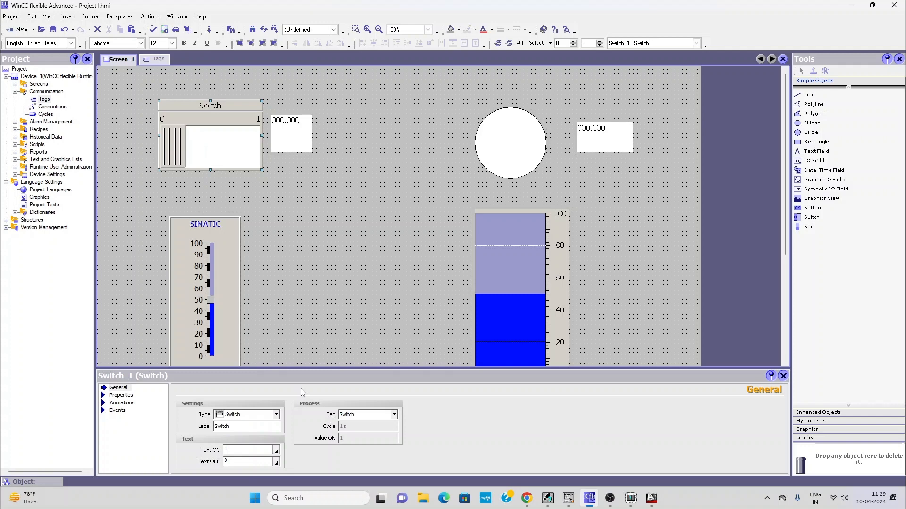
- Check the switch's tag address, then switch to the LAD/STL/FBD editor and examine the contact and coil in Network 1
{"action": "left_click", "coordinate": [394, 415]}
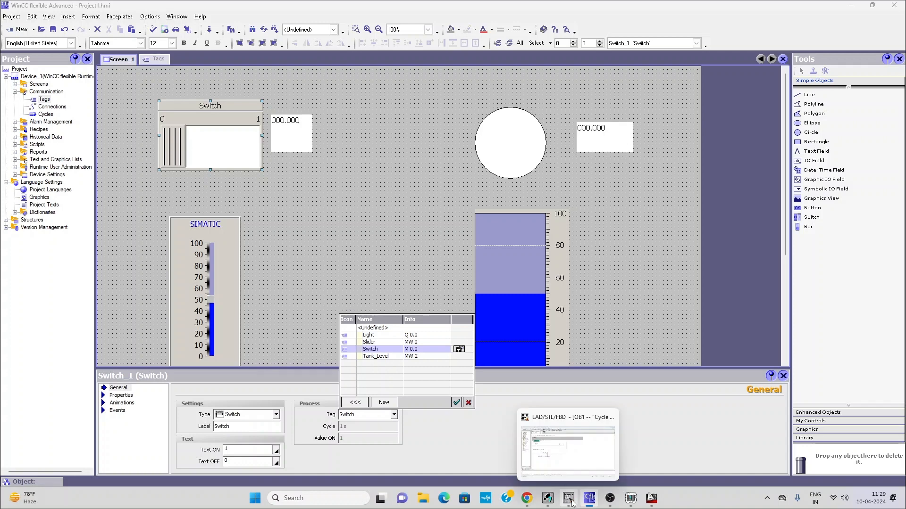
{"action": "left_click", "coordinate": [545, 495]}
{"action": "left_click", "coordinate": [146, 184]}
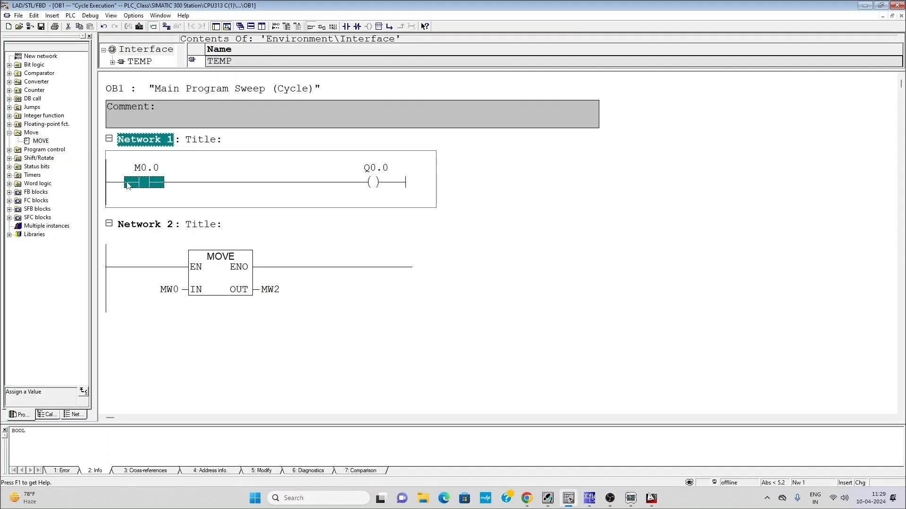
{"action": "left_click", "coordinate": [145, 203]}
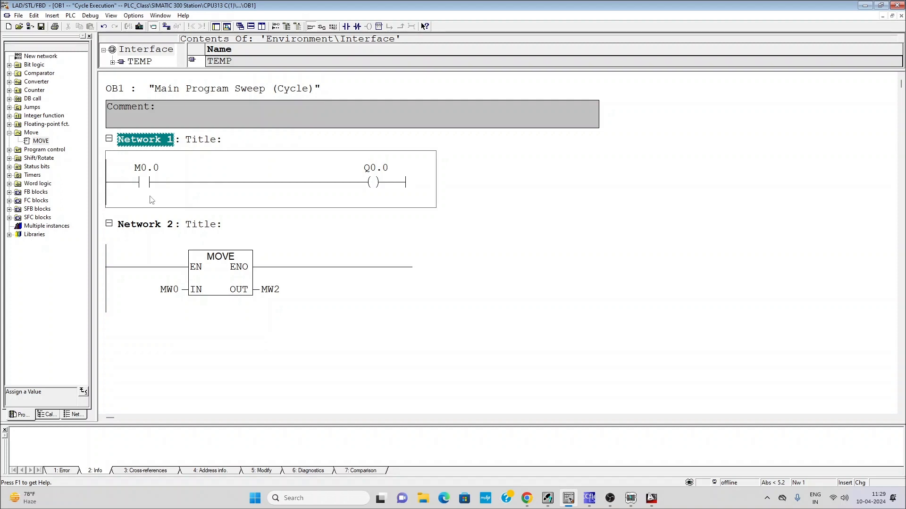
{"action": "left_click", "coordinate": [373, 186]}
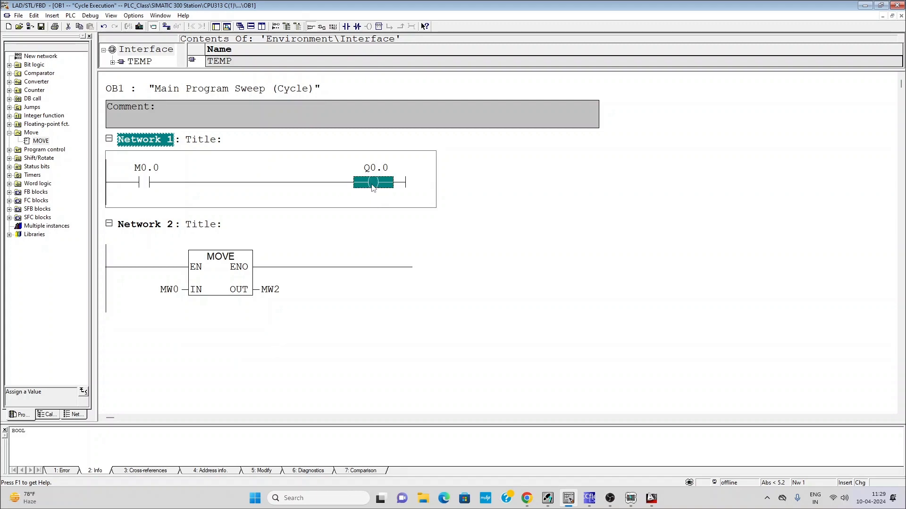
- Return to WinCC flexible and enable an Appearance animation for the circle using the Light tag
{"action": "left_click", "coordinate": [589, 498]}
{"action": "left_click", "coordinate": [496, 139]}
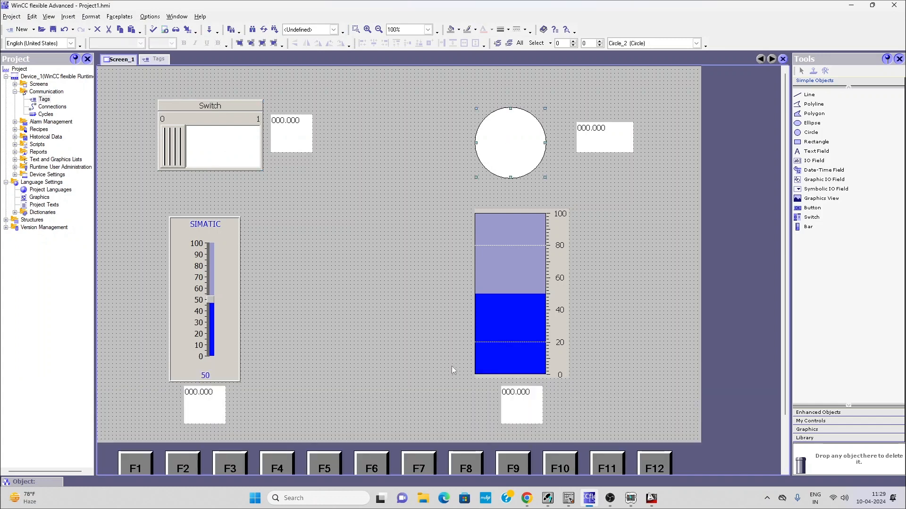
{"action": "double_click", "coordinate": [507, 122]}
{"action": "left_click", "coordinate": [125, 426]}
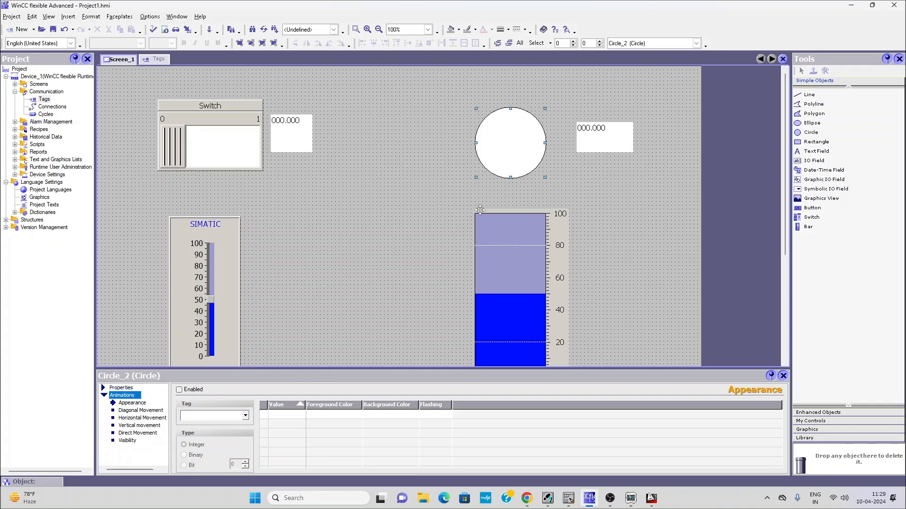
{"action": "left_click", "coordinate": [245, 416]}
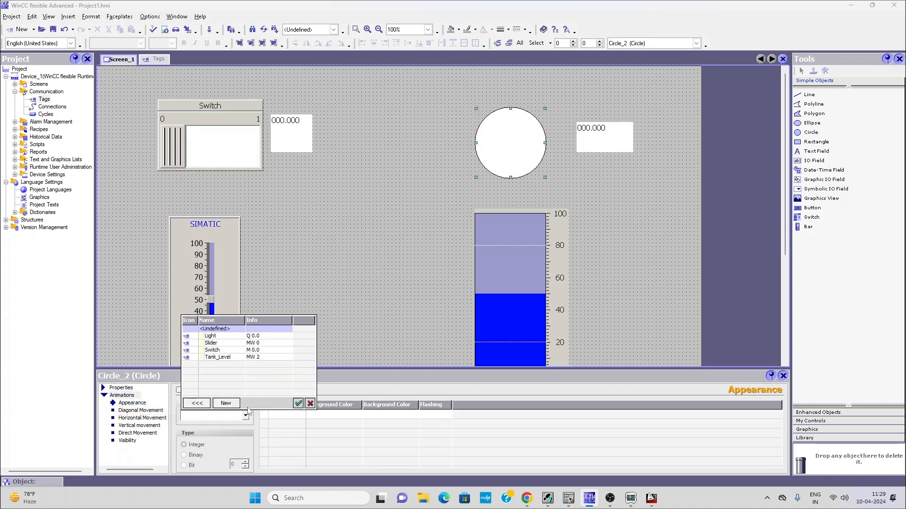
{"action": "left_click", "coordinate": [213, 336]}
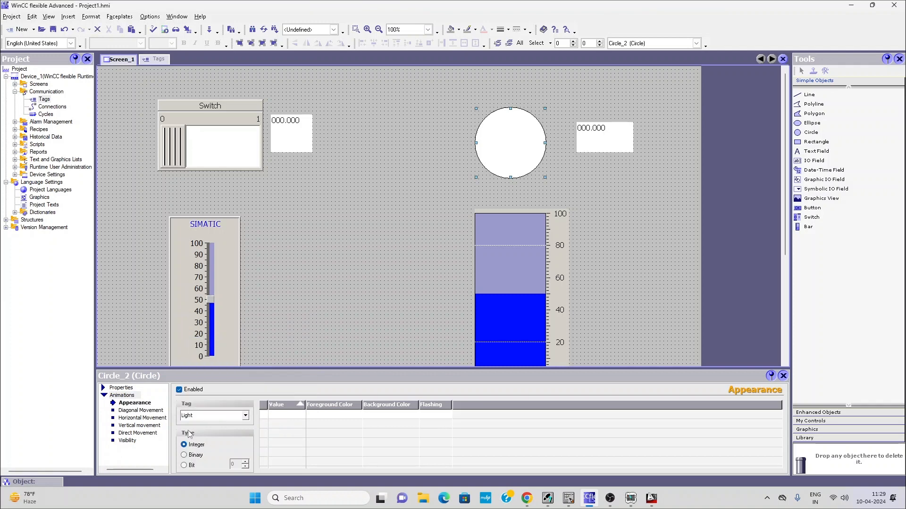
- Set the circle's appearance animation type to Bit and add entries for values 0 and 1
{"action": "left_click", "coordinate": [185, 466]}
{"action": "double_click", "coordinate": [265, 416]}
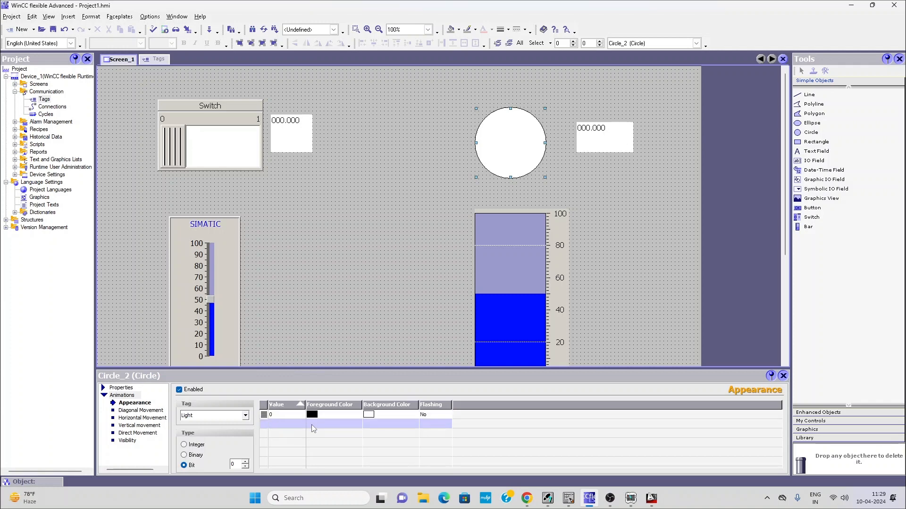
{"action": "double_click", "coordinate": [279, 425]}
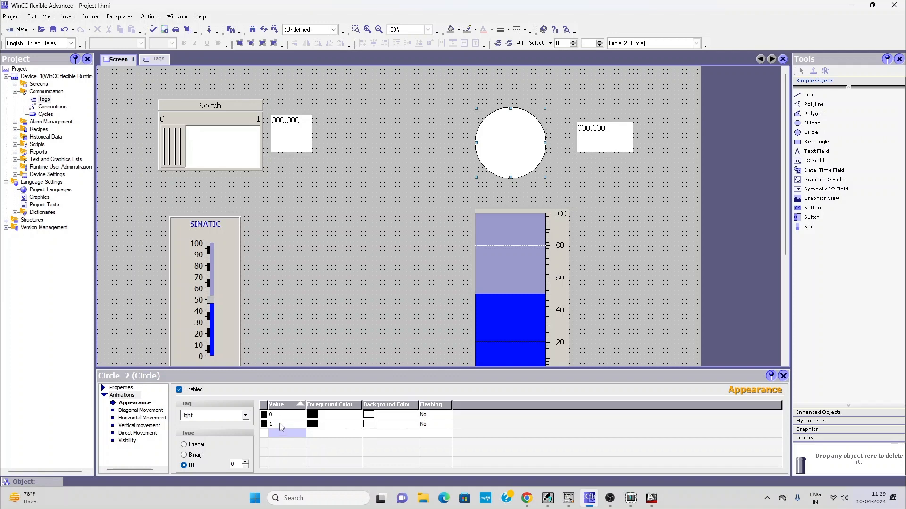
{"action": "left_click", "coordinate": [280, 414]}
{"action": "left_click", "coordinate": [279, 425]}
{"action": "left_click", "coordinate": [281, 417]}
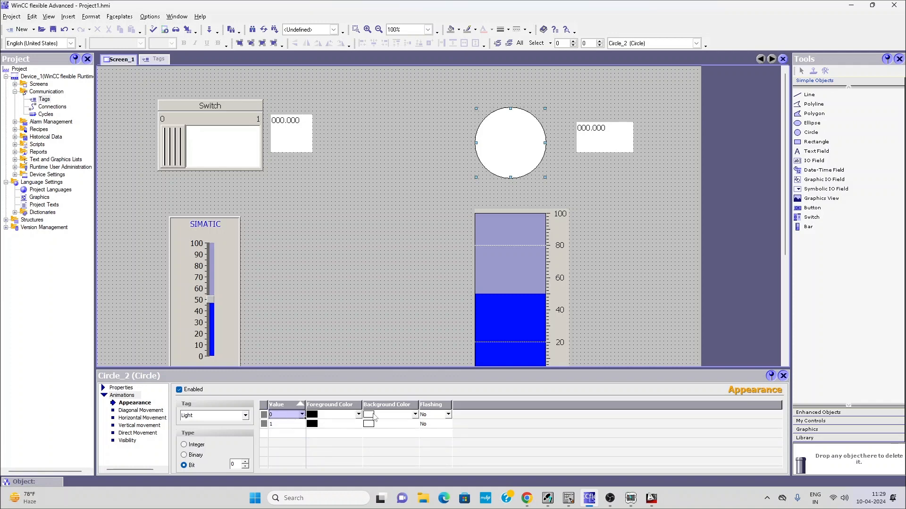
- Set the circle's background color to green for value 1, keep flashing at No, and close the circle's properties
{"action": "left_click", "coordinate": [397, 415]}
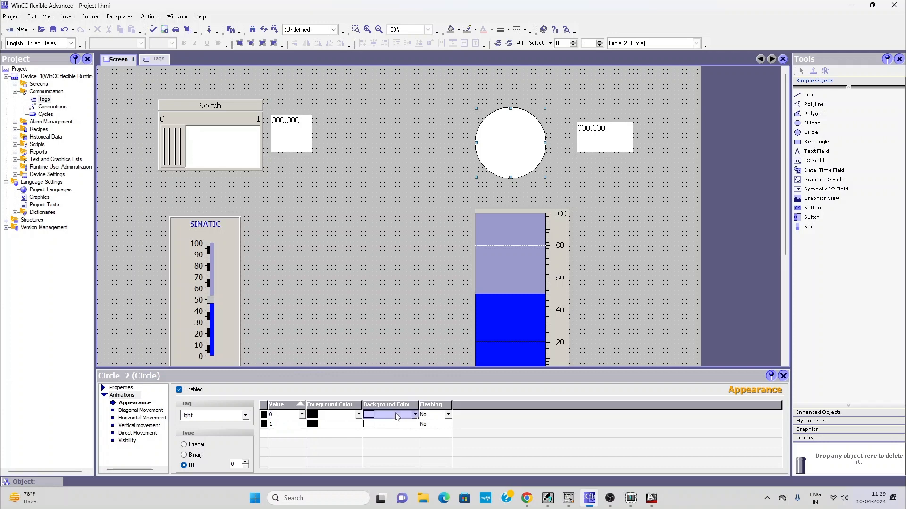
{"action": "left_click", "coordinate": [278, 425]}
{"action": "left_click", "coordinate": [355, 426]}
{"action": "left_click", "coordinate": [411, 424]}
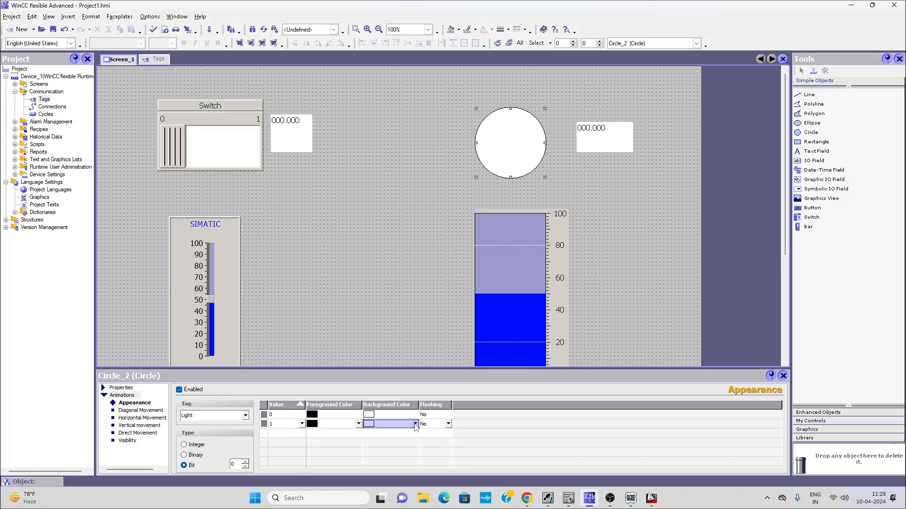
{"action": "left_click", "coordinate": [415, 424]}
{"action": "left_click", "coordinate": [391, 375]}
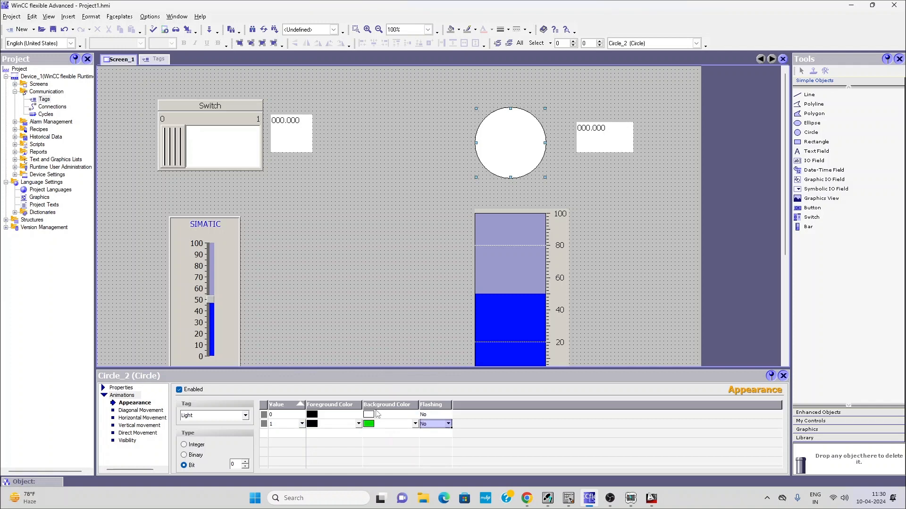
{"action": "left_click", "coordinate": [449, 424]}
{"action": "left_click", "coordinate": [450, 426]}
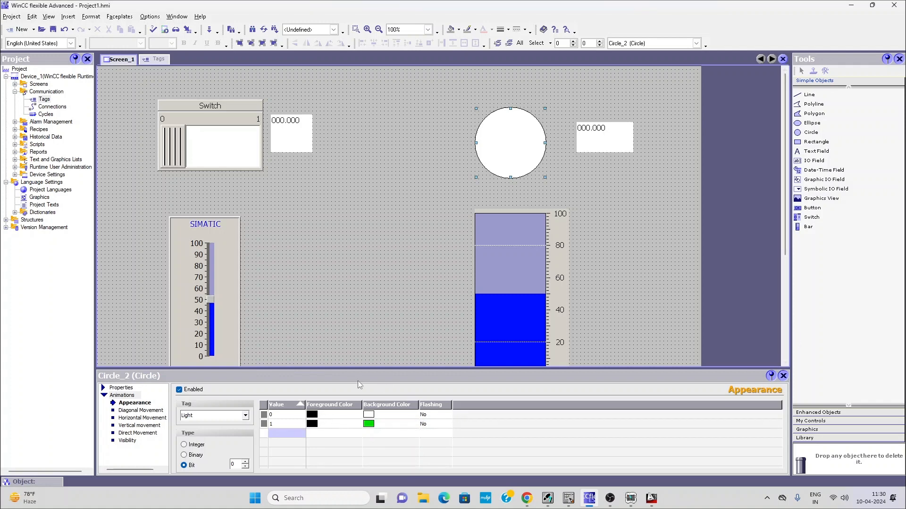
{"action": "left_click", "coordinate": [783, 376]}
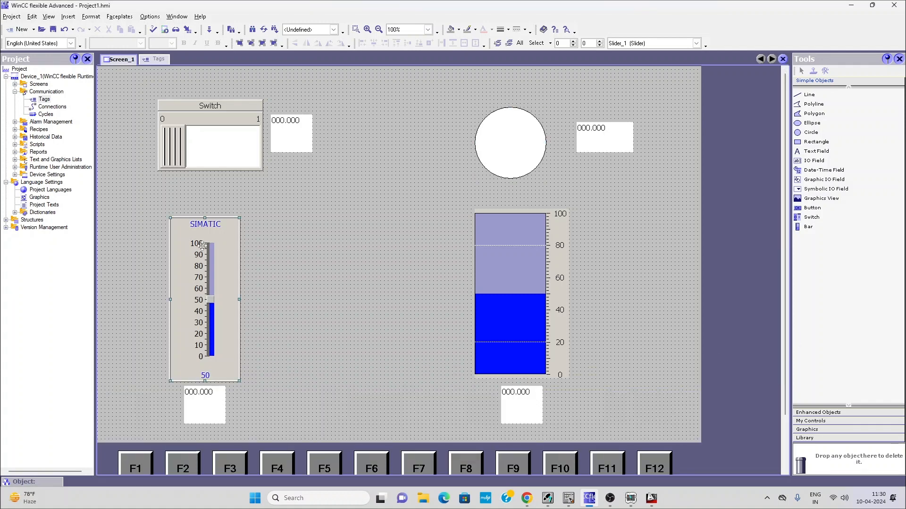
- Open the slider's general settings and assign the Slider tag to its process value
{"action": "double_click", "coordinate": [203, 246]}
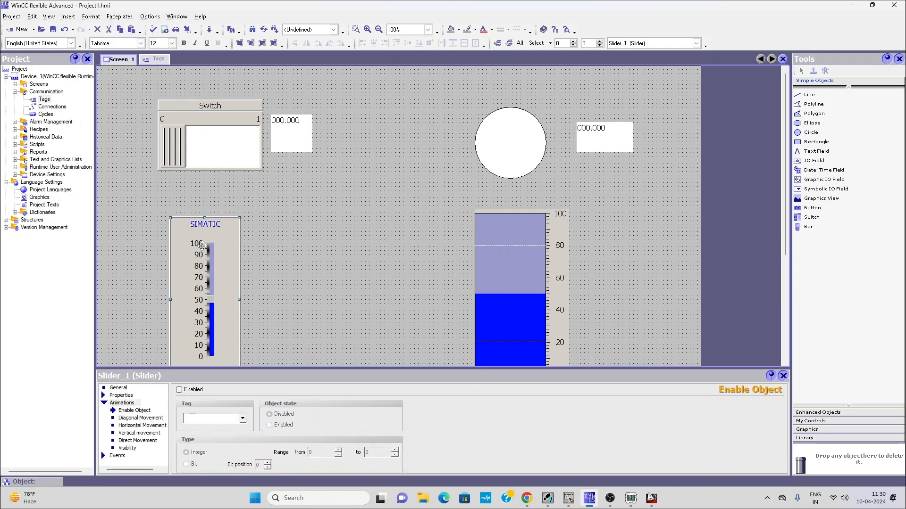
{"action": "left_click", "coordinate": [121, 388]}
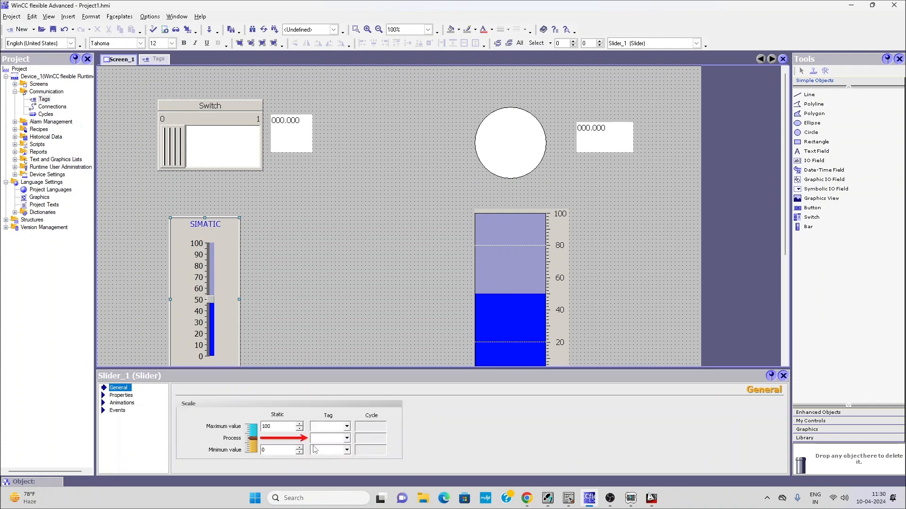
{"action": "left_click", "coordinate": [347, 439]}
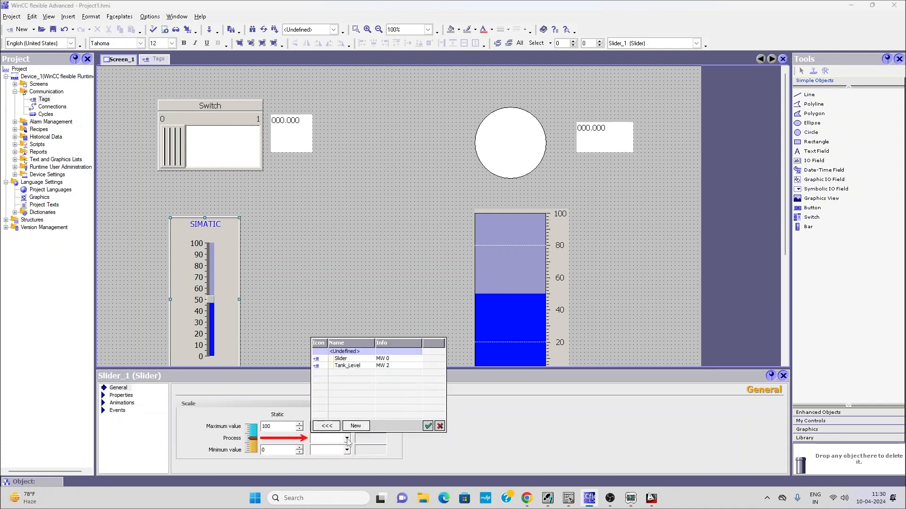
{"action": "double_click", "coordinate": [340, 359]}
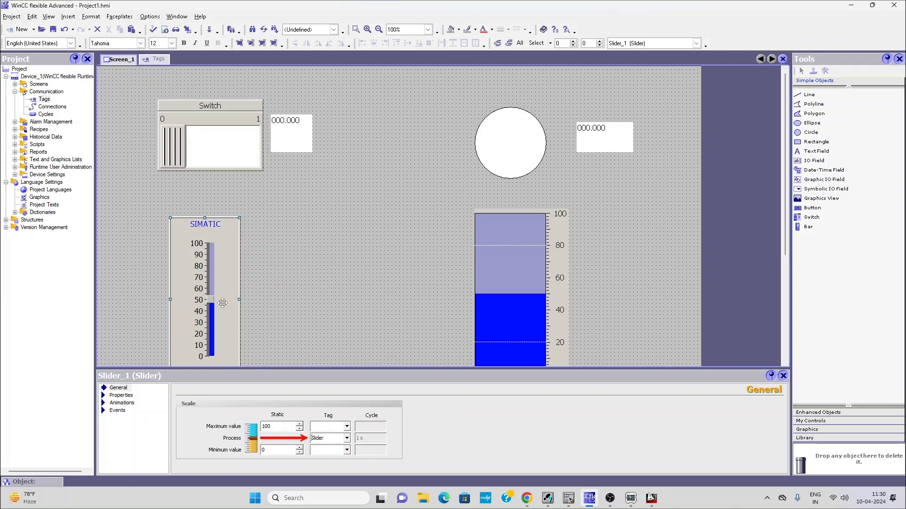
- Review the slider's property groups and check the address of its process tag
{"action": "left_click", "coordinate": [122, 395]}
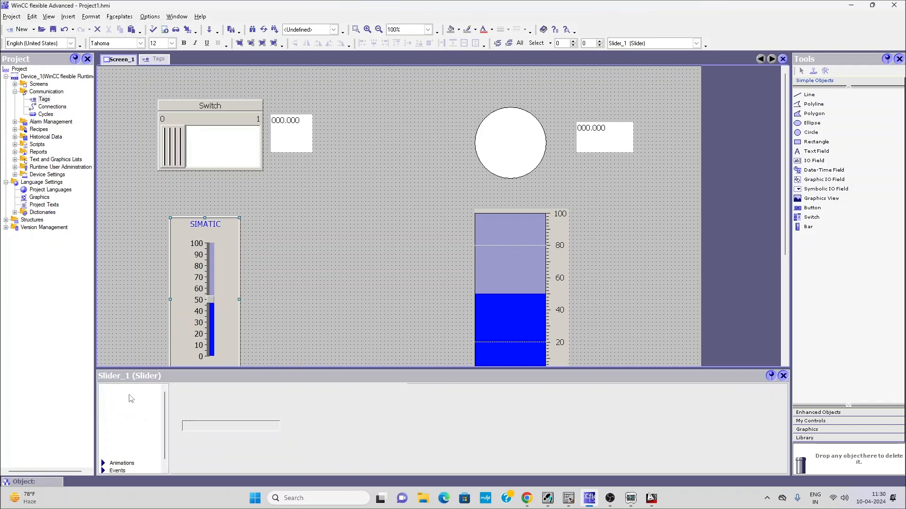
{"action": "left_click", "coordinate": [119, 388]}
{"action": "left_click", "coordinate": [122, 396]}
{"action": "left_click", "coordinate": [119, 388]}
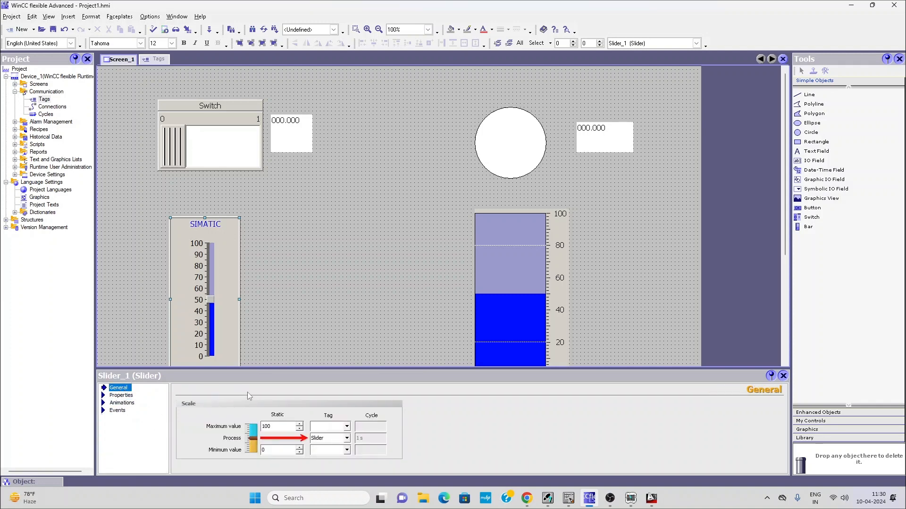
{"action": "left_click", "coordinate": [347, 438]}
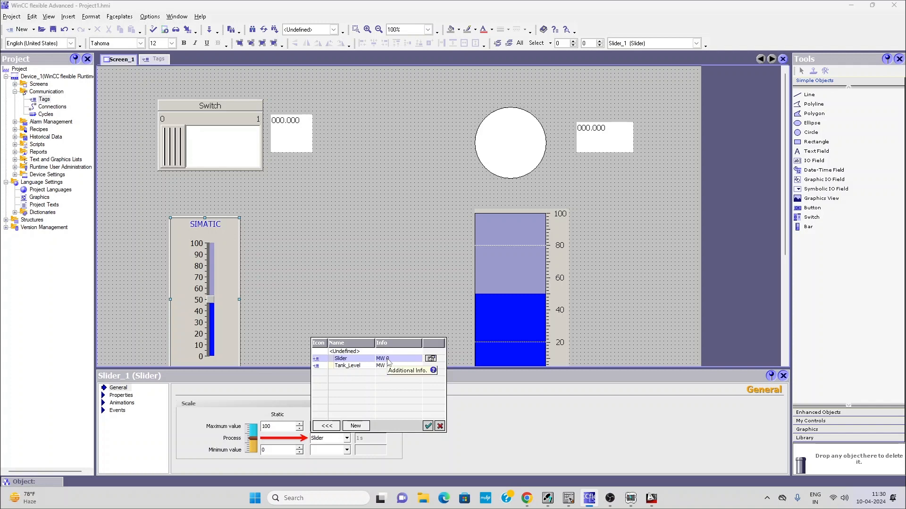
- Switch to the LAD/STL/FBD editor and examine the MOVE block's input and output addresses in Network 2
{"action": "left_click", "coordinate": [569, 498]}
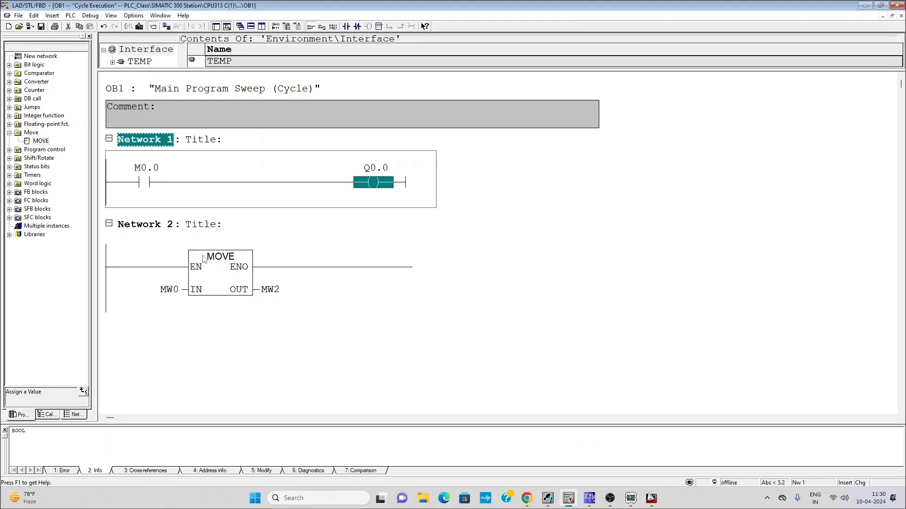
{"action": "left_click", "coordinate": [220, 278]}
{"action": "left_click", "coordinate": [170, 290]}
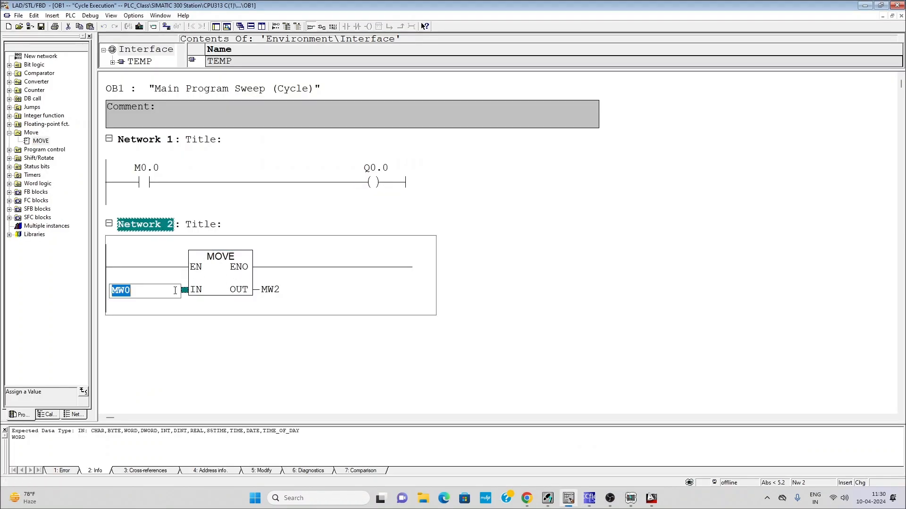
{"action": "key", "text": "Return"}
{"action": "left_click", "coordinate": [270, 289]}
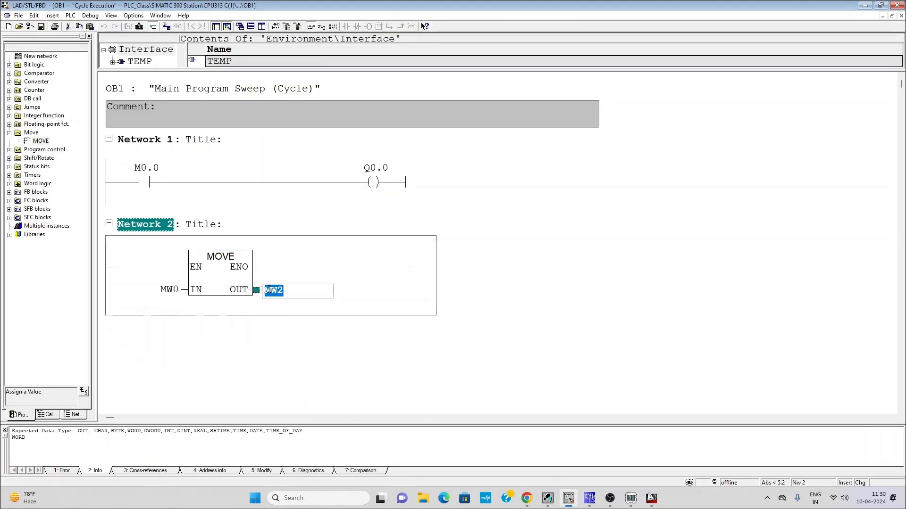
- Return to WinCC flexible and assign the Tank_Level tag to the bar's process value
{"action": "left_click", "coordinate": [590, 498]}
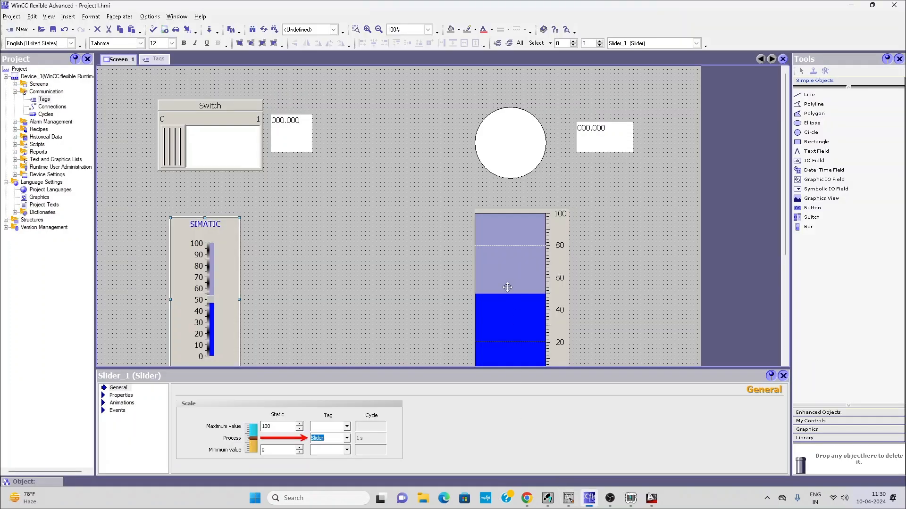
{"action": "left_click", "coordinate": [500, 273]}
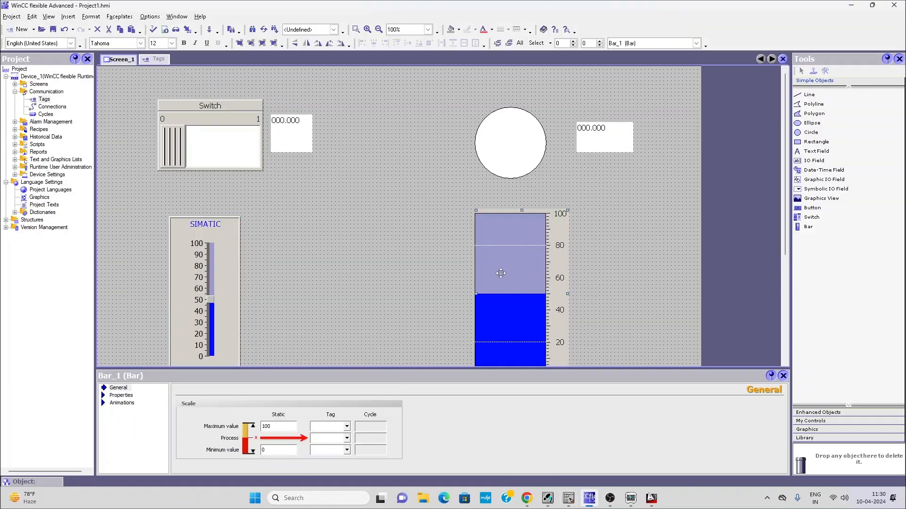
{"action": "left_click", "coordinate": [347, 439]}
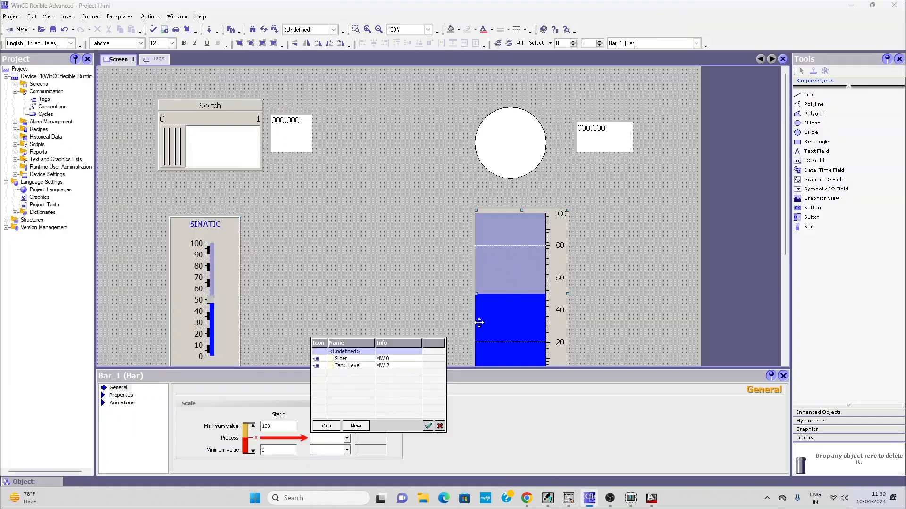
{"action": "left_click", "coordinate": [347, 366]}
{"action": "left_click", "coordinate": [428, 426]}
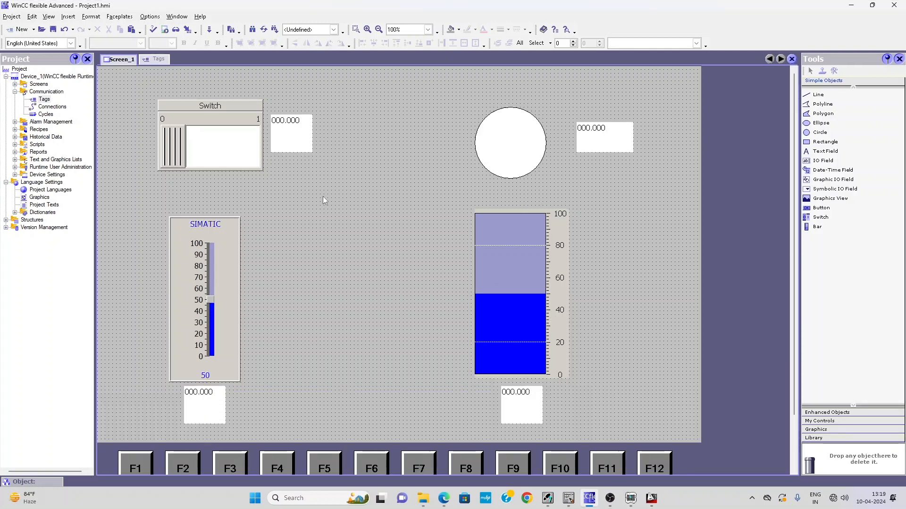
- Enlarge the IO field beside the switch and align its text to Center horizontally and Middle vertically
{"action": "left_click", "coordinate": [308, 144]}
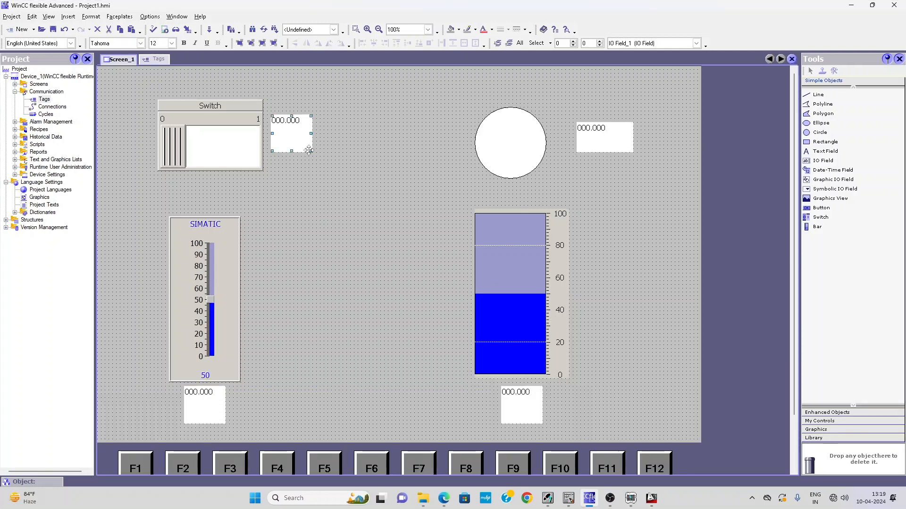
{"action": "left_click_drag", "start_coordinate": [312, 151], "coordinate": [327, 154]}
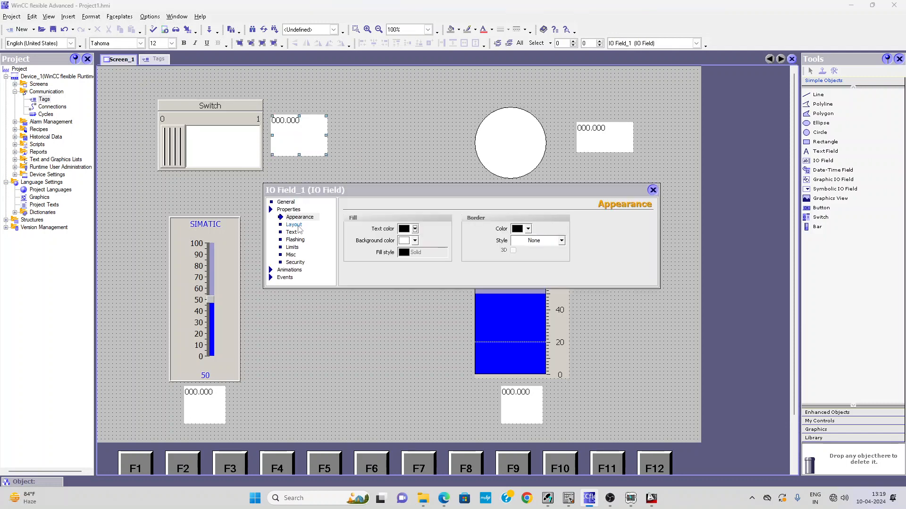
{"action": "left_click", "coordinate": [291, 233]}
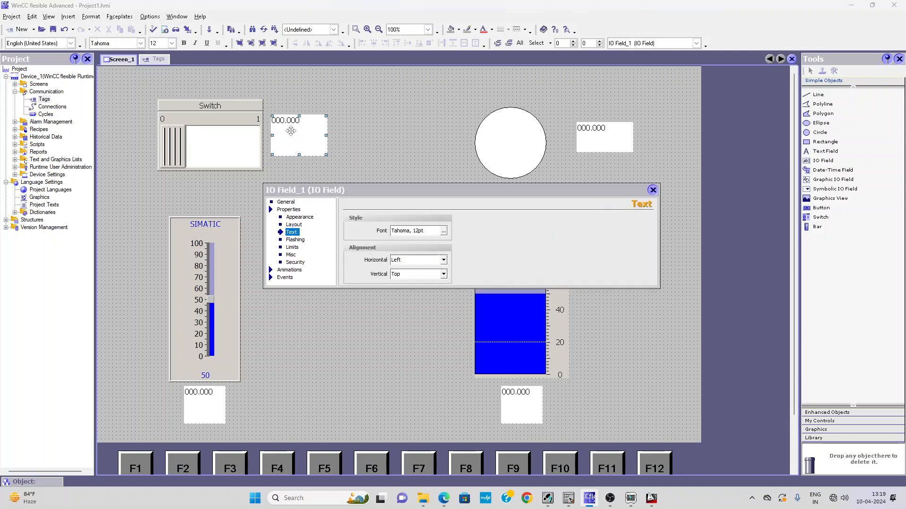
{"action": "left_click", "coordinate": [443, 261]}
{"action": "left_click", "coordinate": [406, 274]}
{"action": "left_click", "coordinate": [444, 275]}
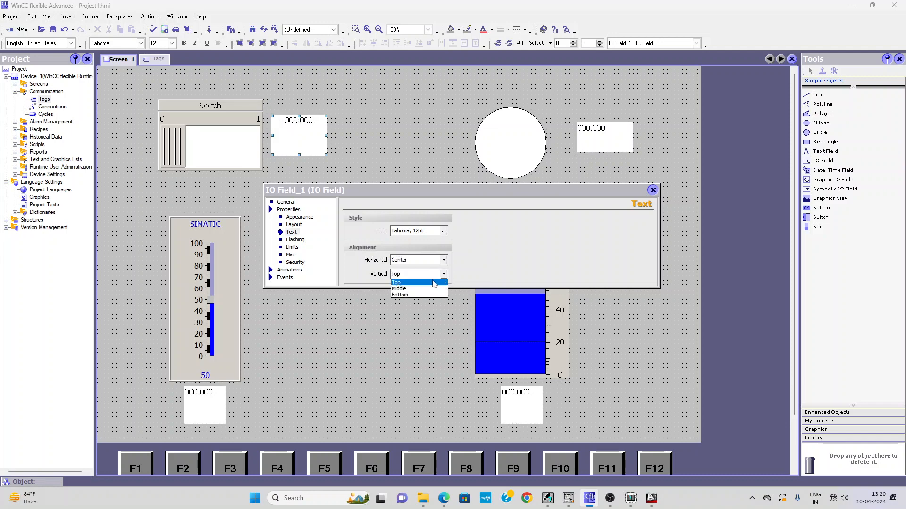
{"action": "left_click", "coordinate": [398, 289]}
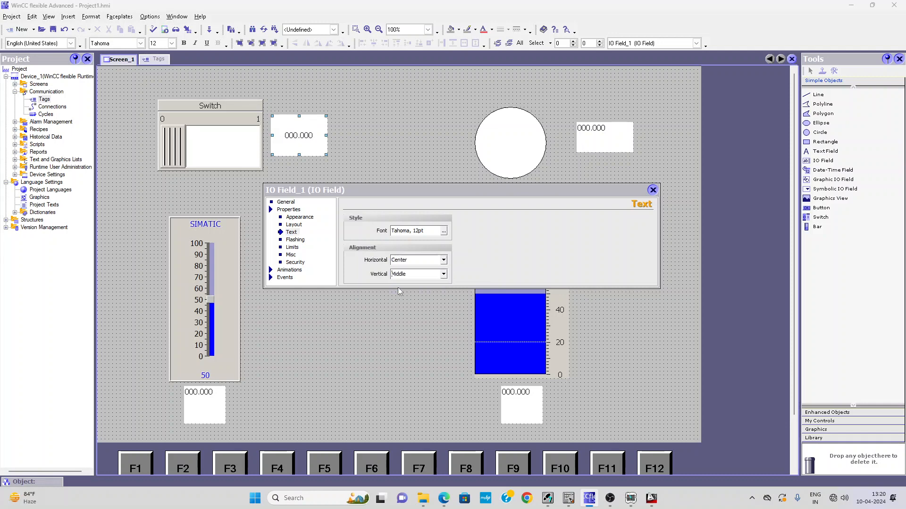
- Set the font of the IO field beside the switch to Tahoma Bold, size 22
{"action": "left_click", "coordinate": [445, 232]}
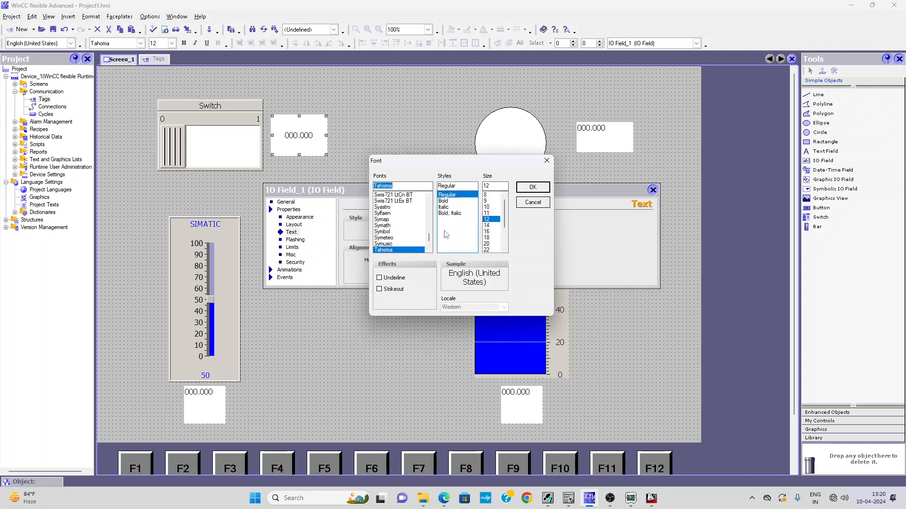
{"action": "left_click", "coordinate": [454, 201]}
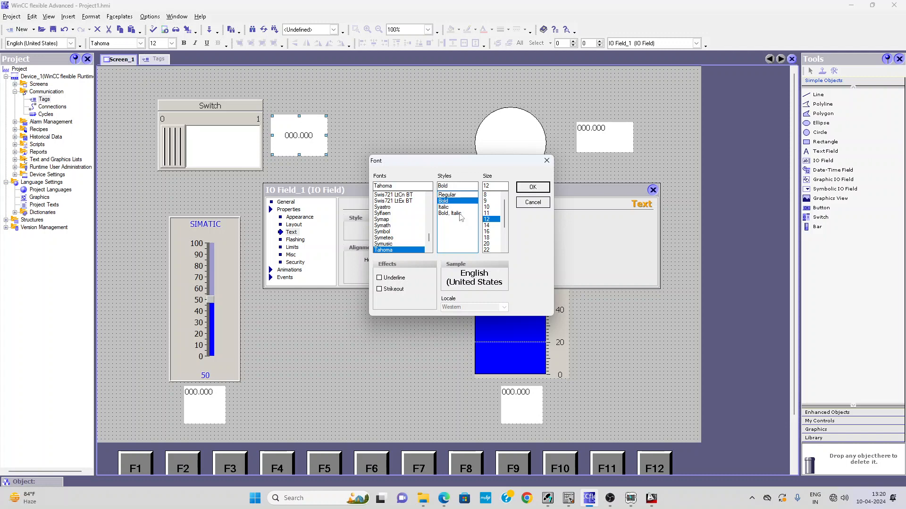
{"action": "left_click", "coordinate": [488, 250]}
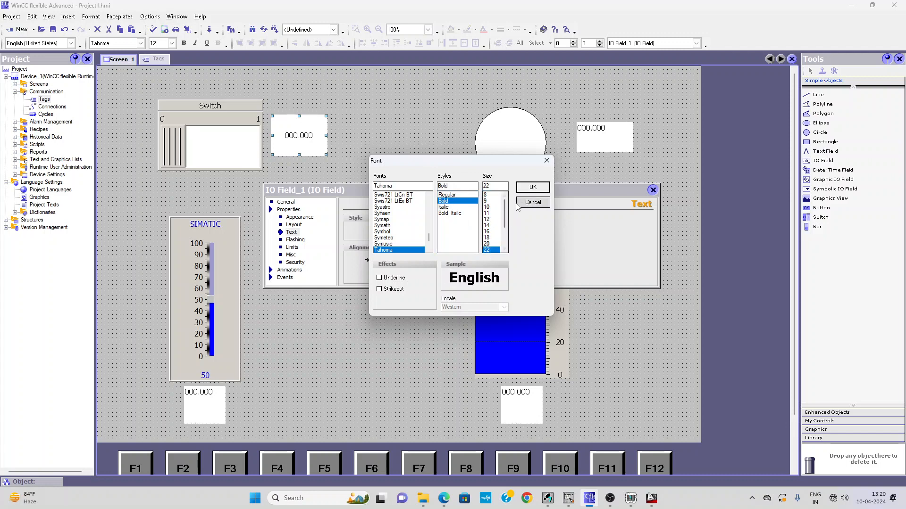
{"action": "scroll", "coordinate": [489, 234], "scroll_direction": "down", "scroll_amount": 2}
{"action": "key", "text": "Return"}
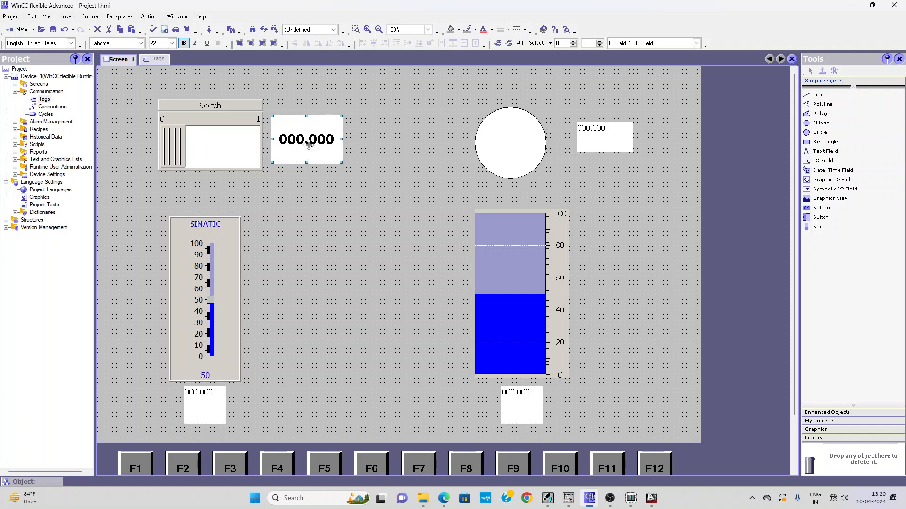
- Try red as the text colour of the IO field beside the switch and set it back to black
{"action": "double_click", "coordinate": [309, 143]}
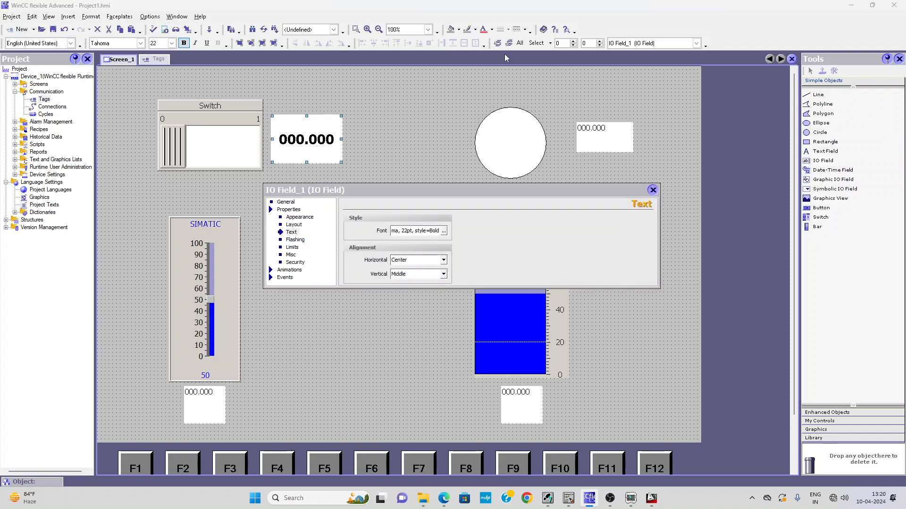
{"action": "left_click", "coordinate": [491, 29]}
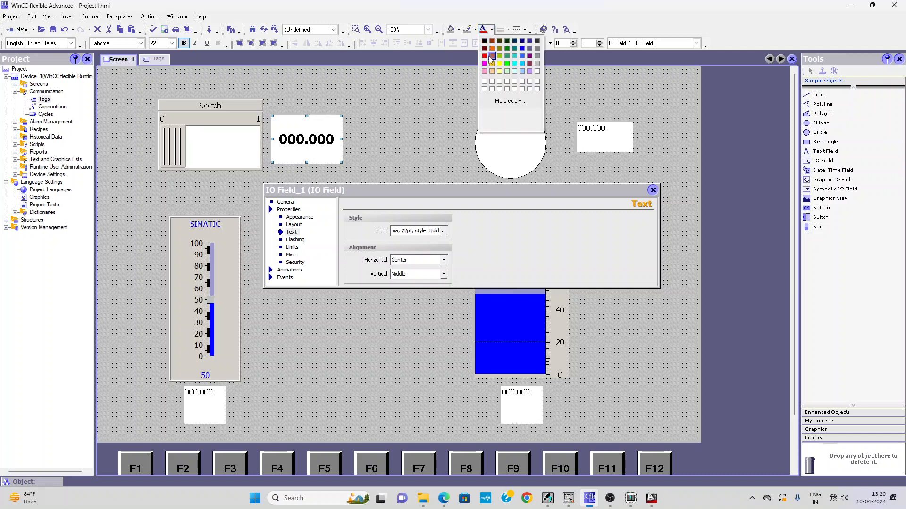
{"action": "left_click", "coordinate": [487, 60]}
{"action": "left_click", "coordinate": [491, 29]}
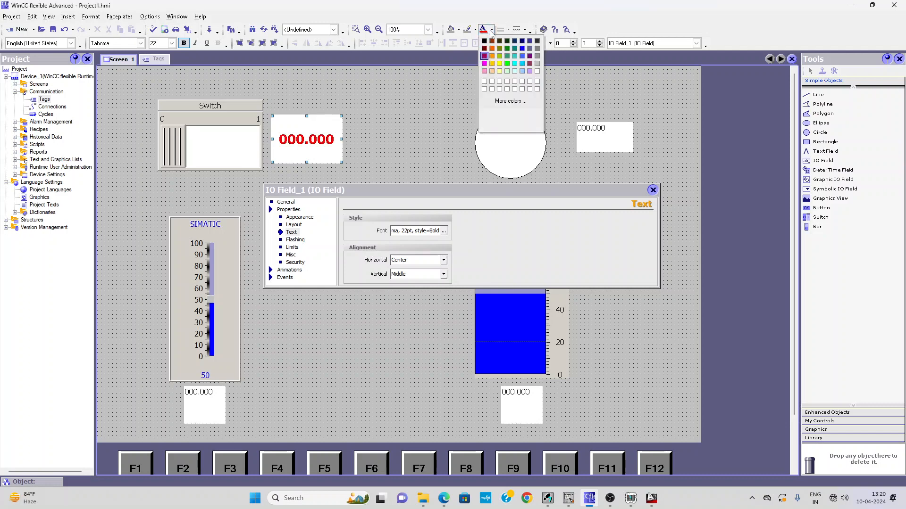
{"action": "left_click", "coordinate": [484, 41]}
{"action": "left_click", "coordinate": [420, 110]}
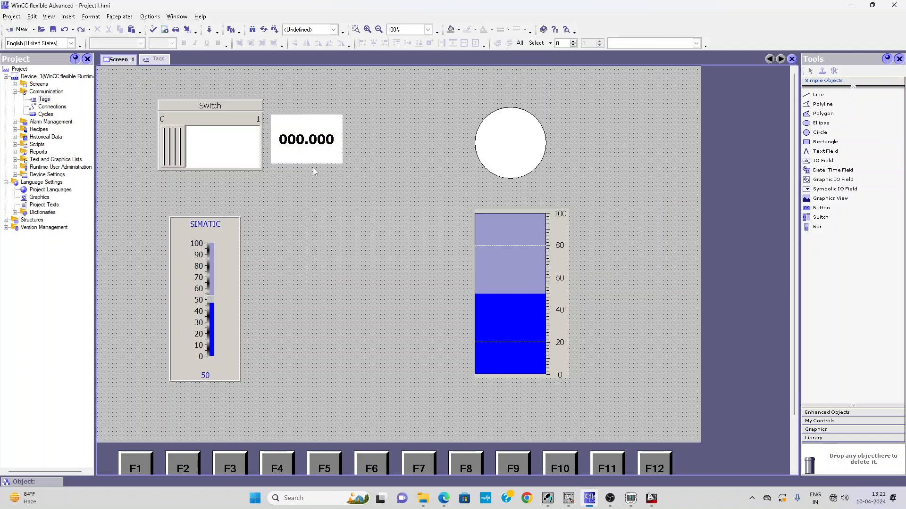
- Place copies of the formatted IO field beside the circle, below the slider and below the bar
{"action": "left_click", "coordinate": [300, 140]}
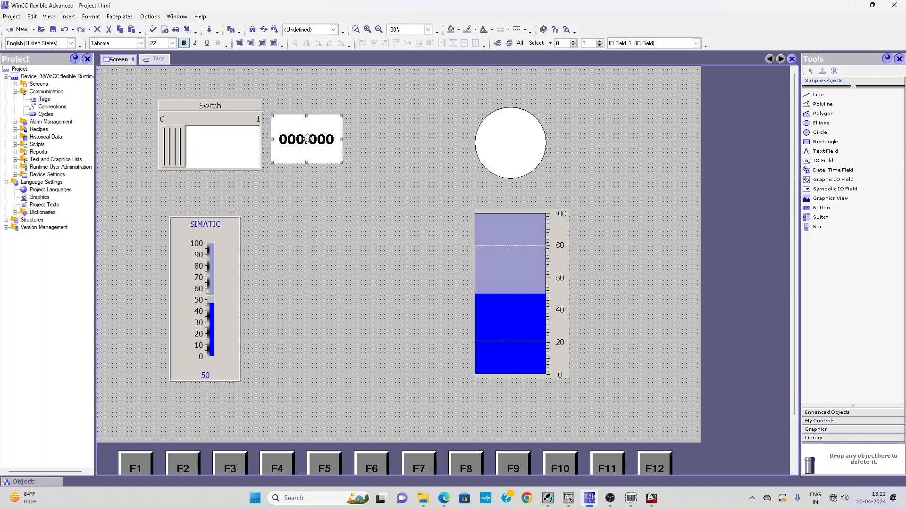
{"action": "left_click_drag", "start_coordinate": [307, 140], "coordinate": [588, 133]}
{"action": "left_click_drag", "start_coordinate": [282, 281], "coordinate": [195, 402]}
{"action": "left_click", "coordinate": [284, 373]}
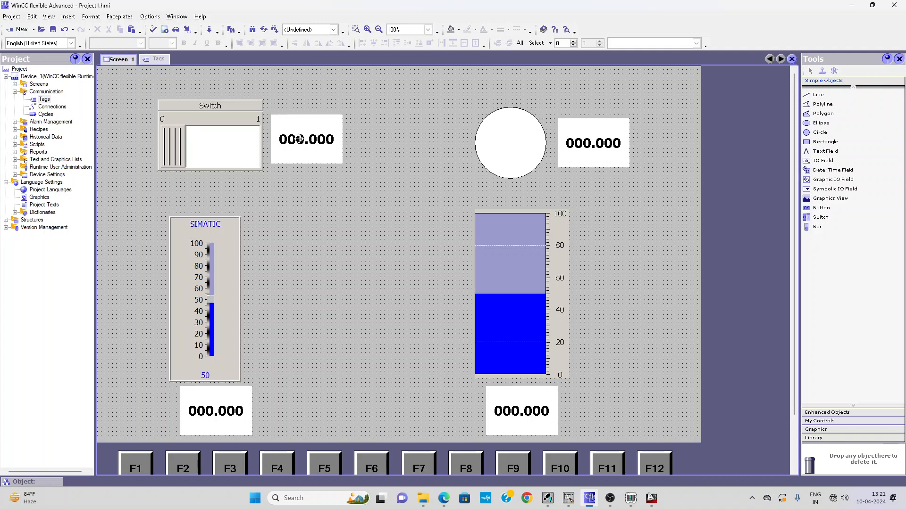
- Set the IO field beside the switch to Input mode and assign the Switch tag as its process tag
{"action": "left_click", "coordinate": [317, 141]}
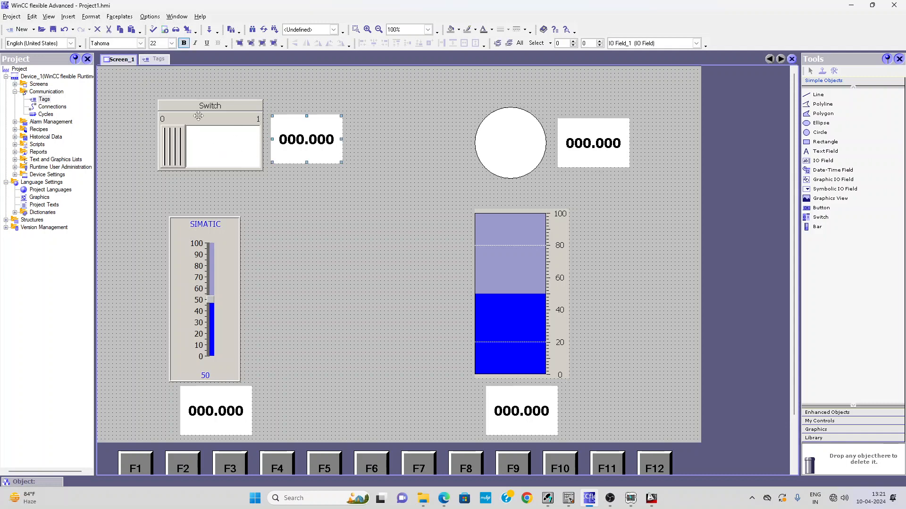
{"action": "double_click", "coordinate": [308, 137]}
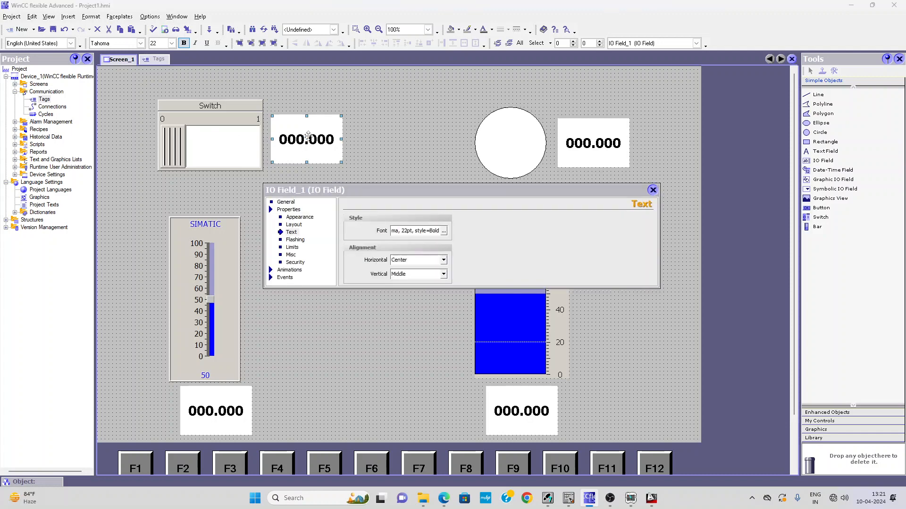
{"action": "left_click", "coordinate": [286, 202]}
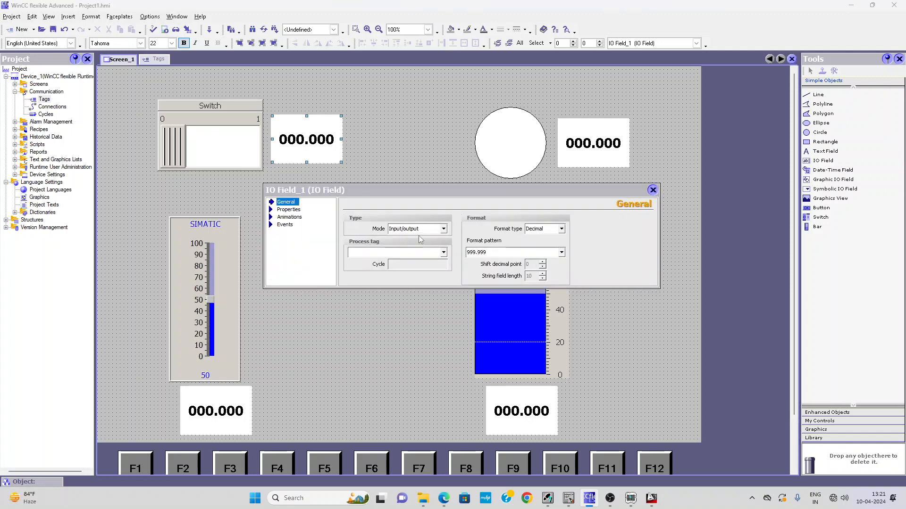
{"action": "left_click", "coordinate": [443, 230]}
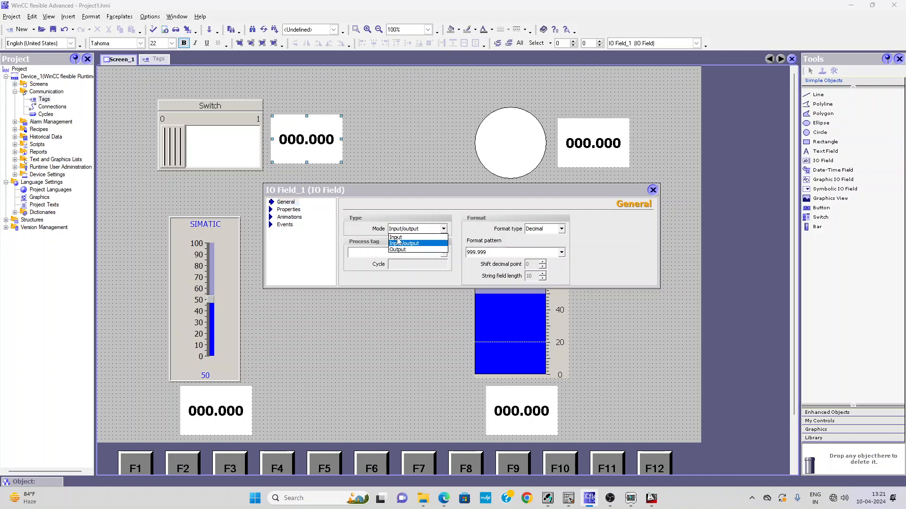
{"action": "left_click", "coordinate": [397, 237]}
{"action": "left_click", "coordinate": [444, 229]}
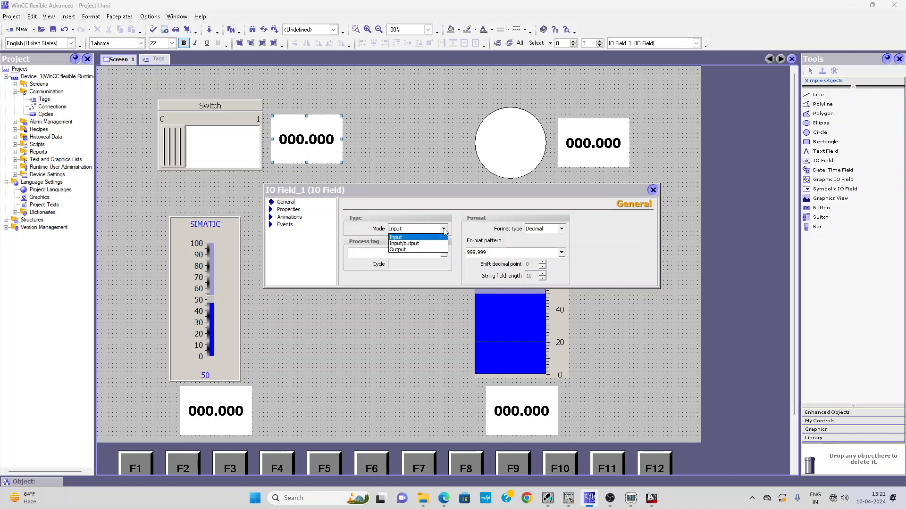
{"action": "left_click", "coordinate": [444, 229]}
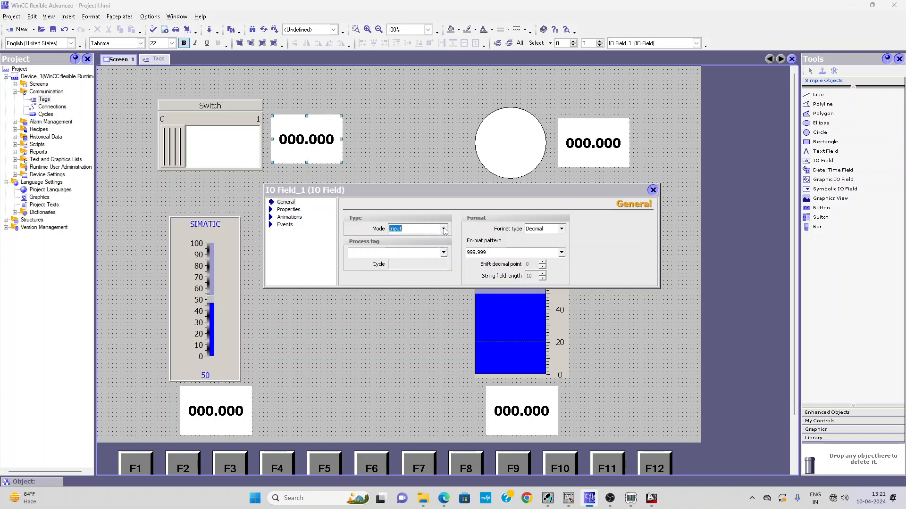
{"action": "left_click", "coordinate": [410, 228]}
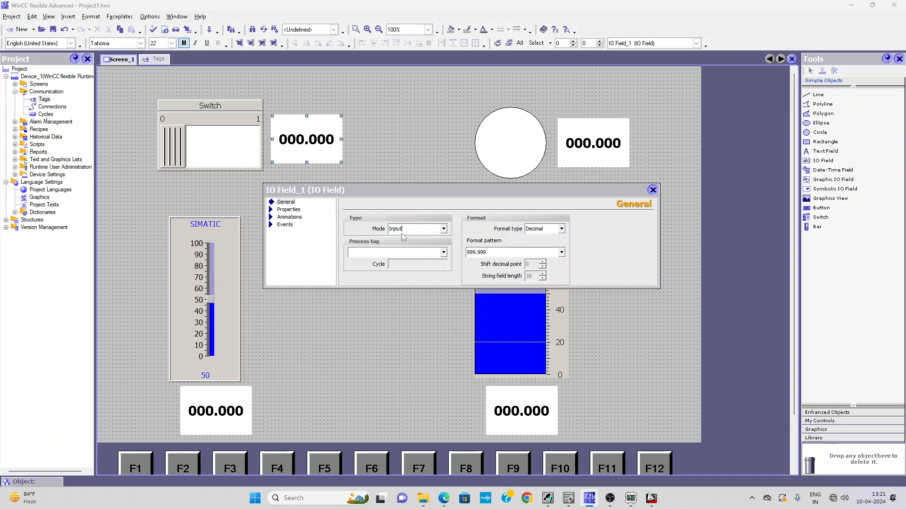
{"action": "left_click", "coordinate": [444, 254]}
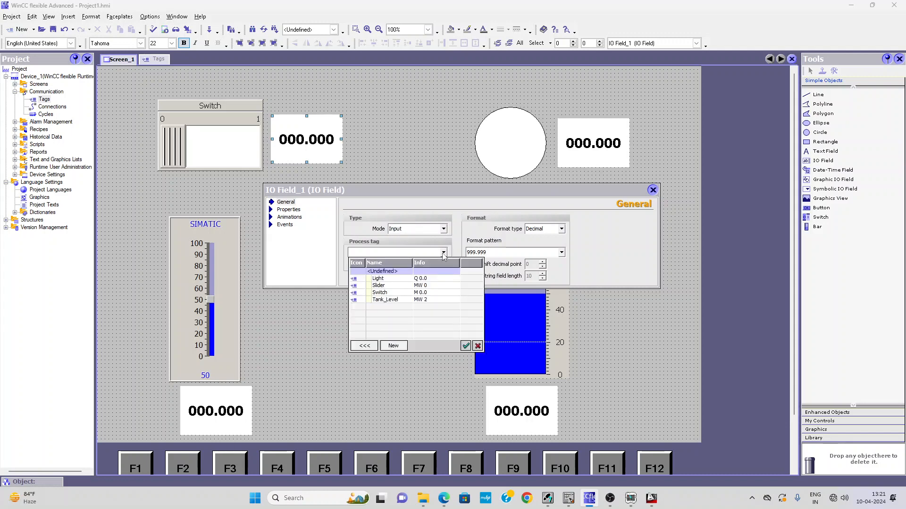
{"action": "left_click", "coordinate": [380, 294]}
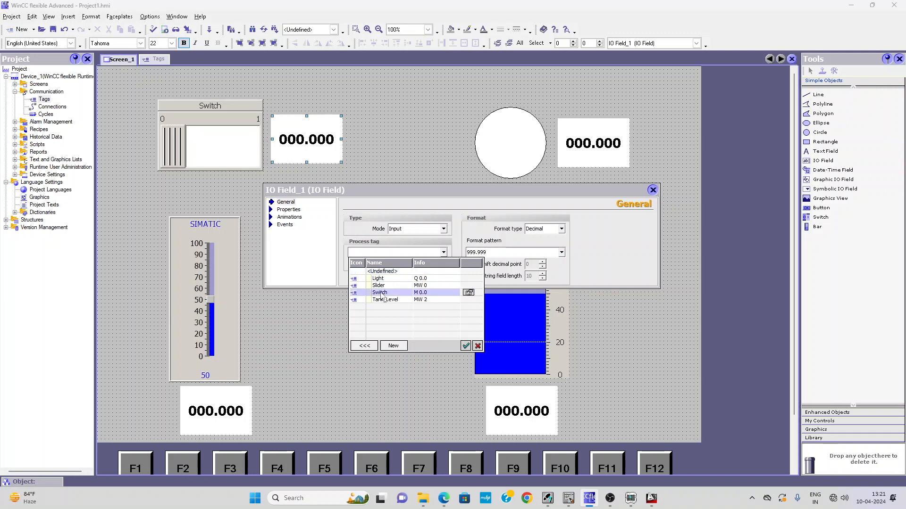
{"action": "double_click", "coordinate": [381, 294]}
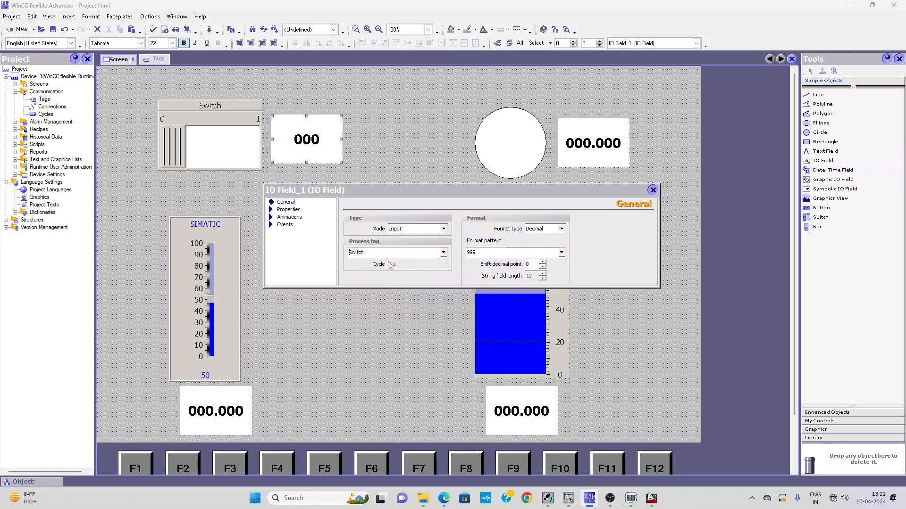
- Set the format of the IO field beside the switch to Binary with the pattern 1 and close its properties
{"action": "left_click", "coordinate": [562, 229]}
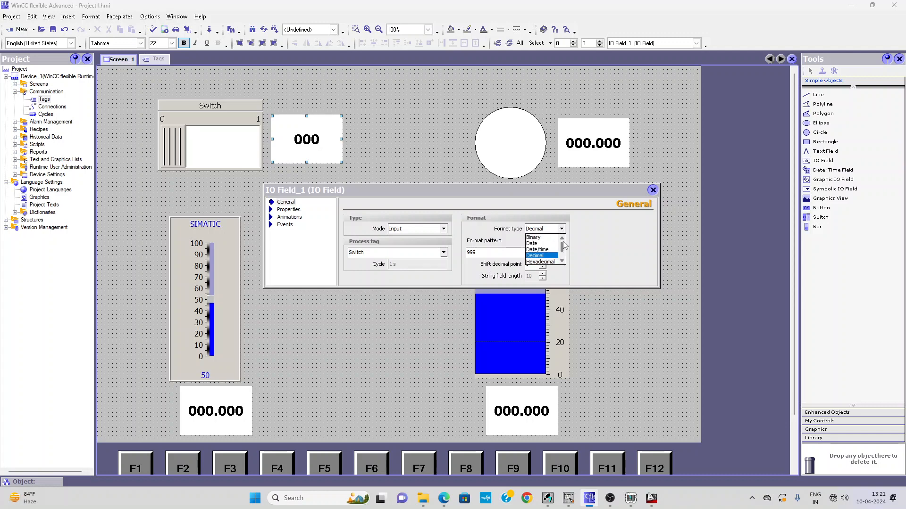
{"action": "left_click", "coordinate": [537, 237]}
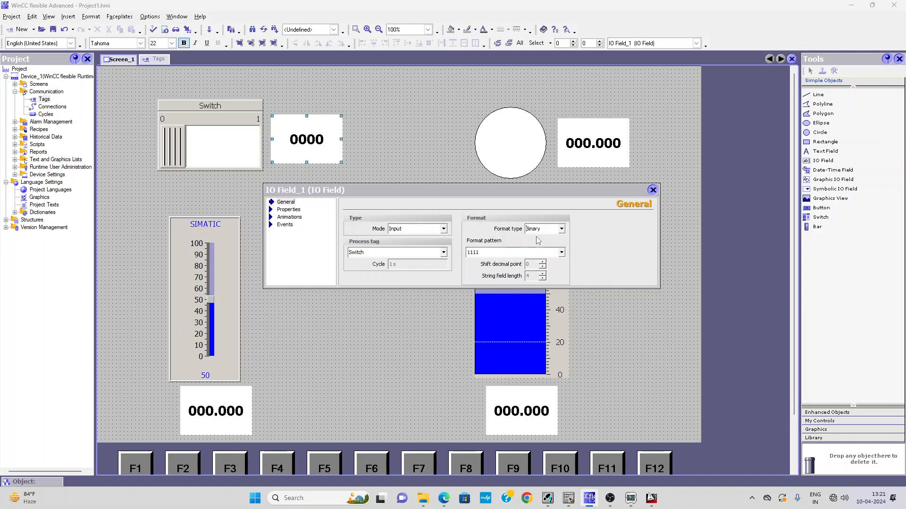
{"action": "left_click", "coordinate": [561, 253]}
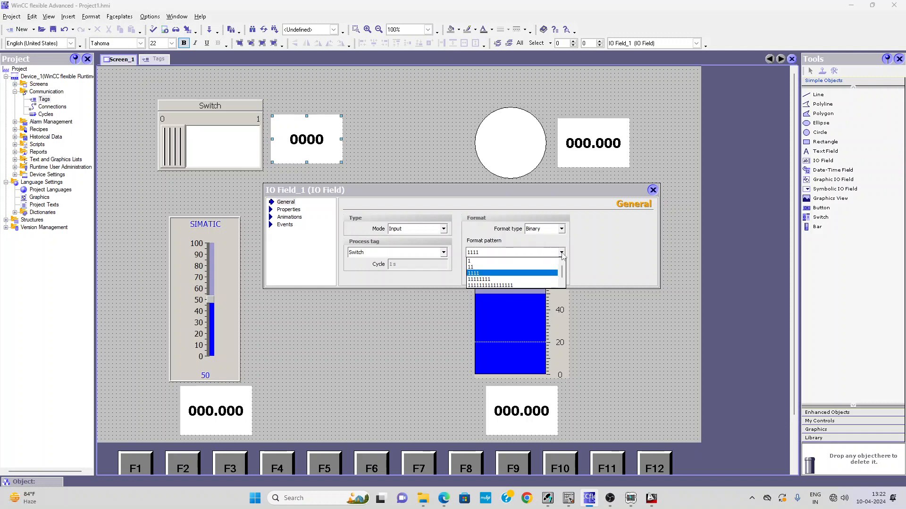
{"action": "left_click", "coordinate": [472, 262]}
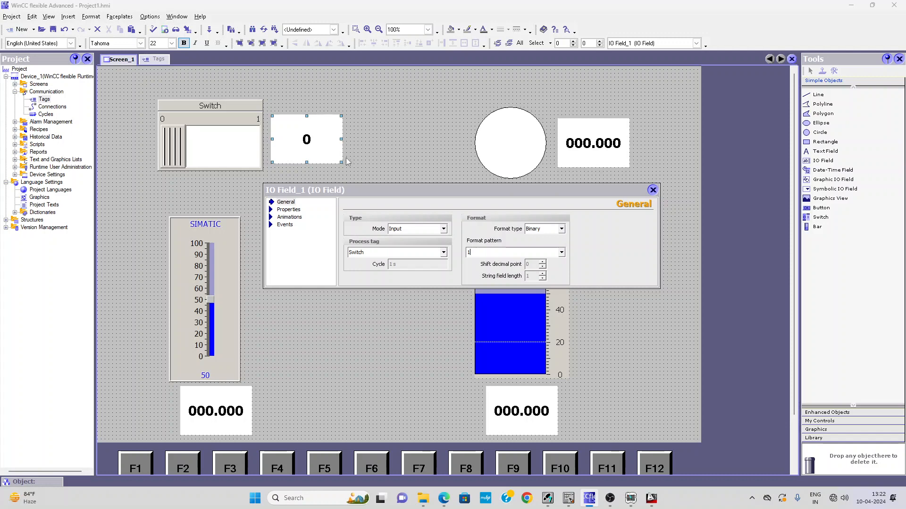
{"action": "left_click", "coordinate": [652, 191]}
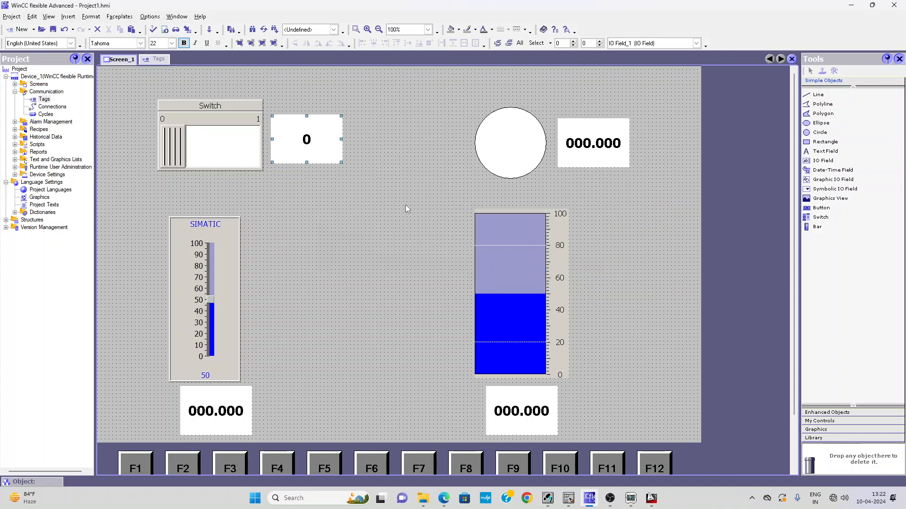
- Set the IO field beside the circle to Output mode and assign the Light tag as its process tag
{"action": "double_click", "coordinate": [599, 155]}
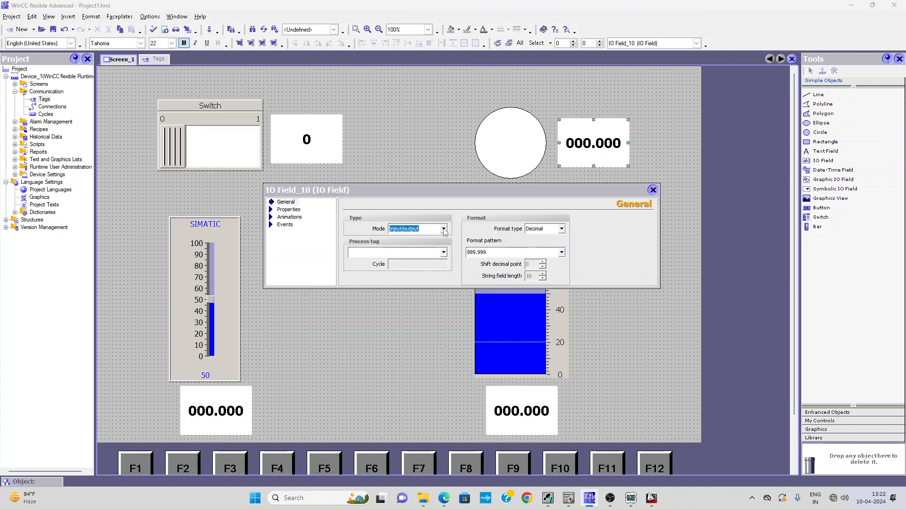
{"action": "left_click", "coordinate": [444, 228]}
{"action": "left_click", "coordinate": [443, 252]}
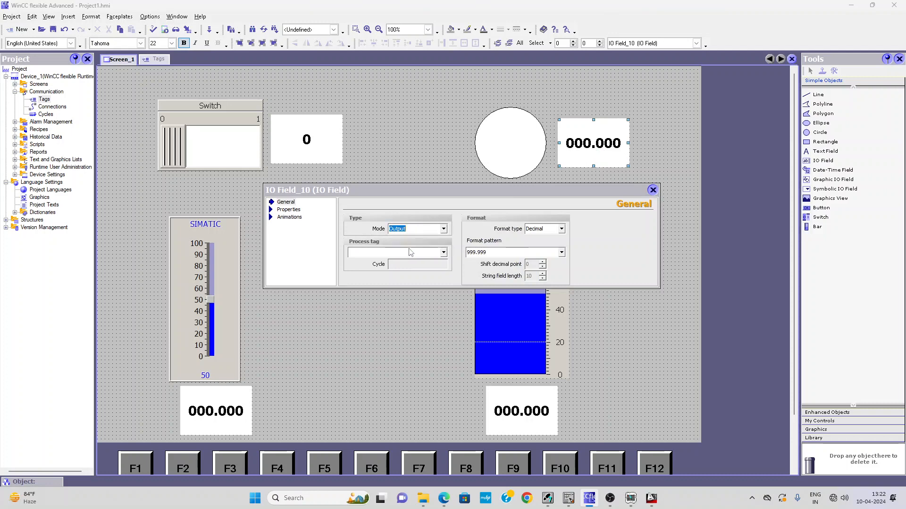
{"action": "left_click", "coordinate": [443, 253]}
{"action": "double_click", "coordinate": [380, 278]}
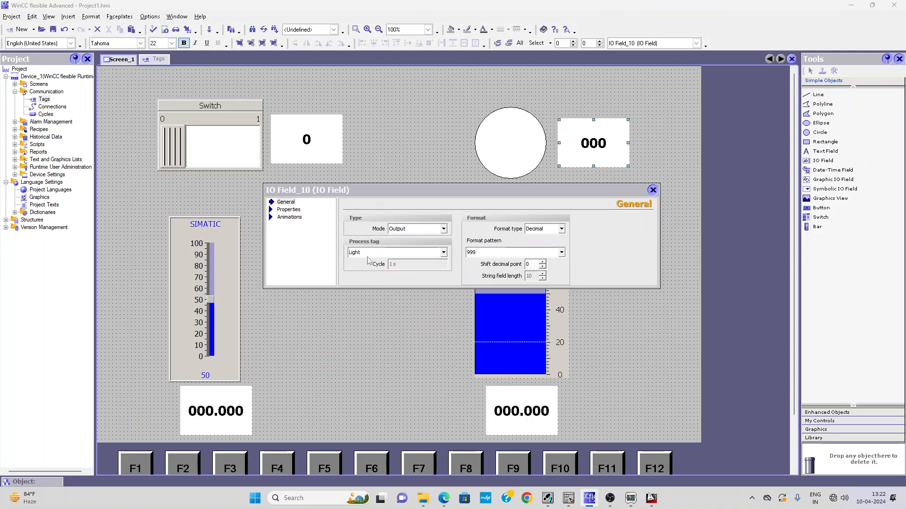
- Set the format type of the IO field beside the circle to Binary with the format pattern 1
{"action": "left_click", "coordinate": [561, 229]}
{"action": "left_click", "coordinate": [544, 238]}
{"action": "left_click", "coordinate": [562, 253]}
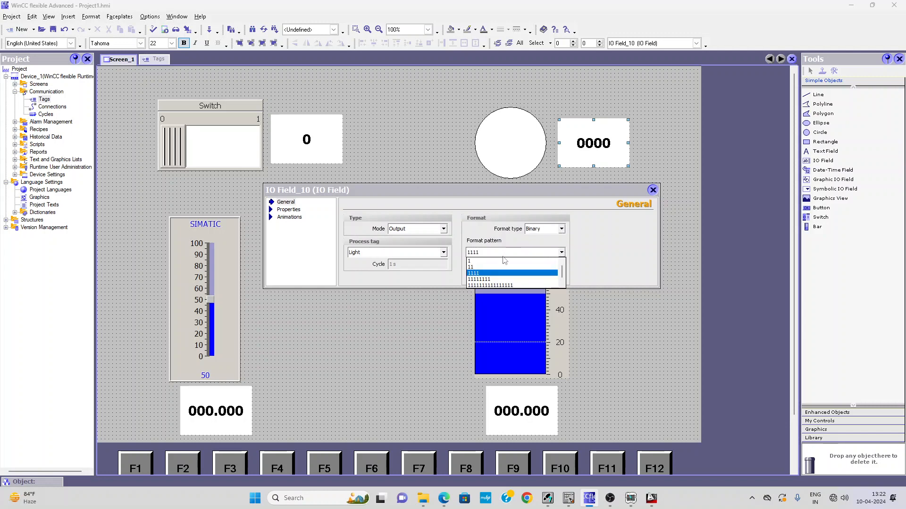
{"action": "left_click", "coordinate": [472, 262]}
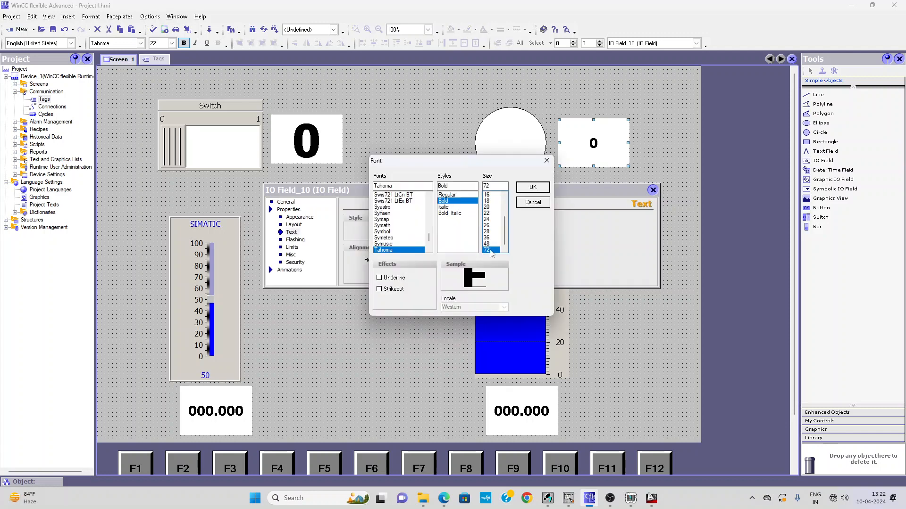
- Apply the Tahoma Bold 72 pt font to the IO field beside the circle and close its properties
{"action": "left_click", "coordinate": [532, 188]}
{"action": "left_click", "coordinate": [653, 190]}
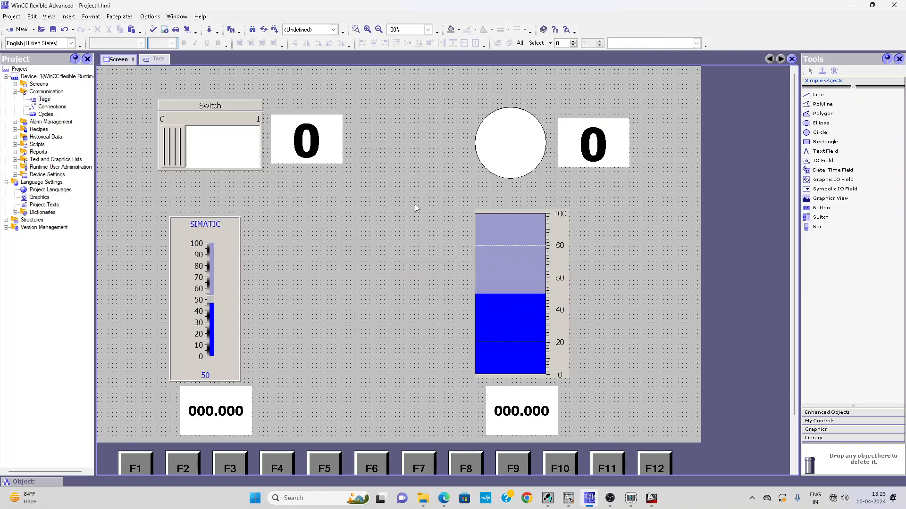
- Set the IO field below the slider to Input mode and assign the Slider tag as its process tag
{"action": "double_click", "coordinate": [215, 408]}
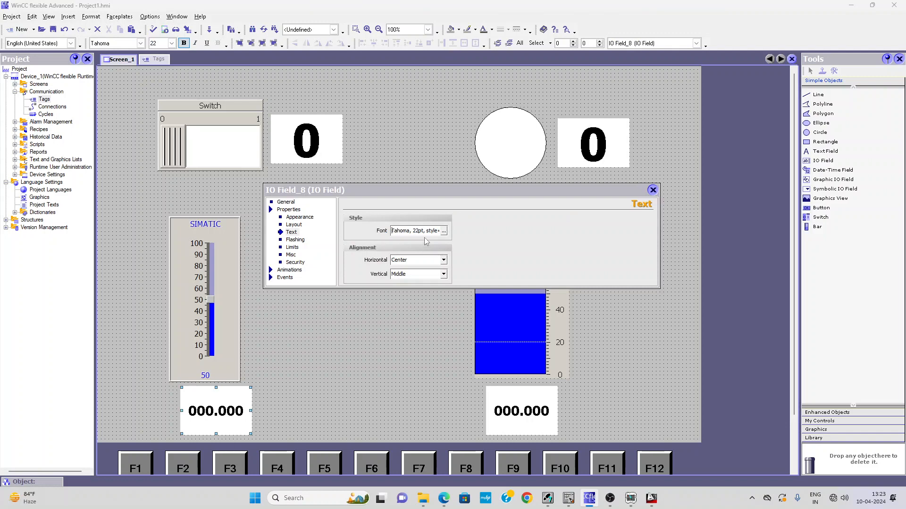
{"action": "left_click", "coordinate": [286, 202]}
{"action": "left_click", "coordinate": [444, 229]}
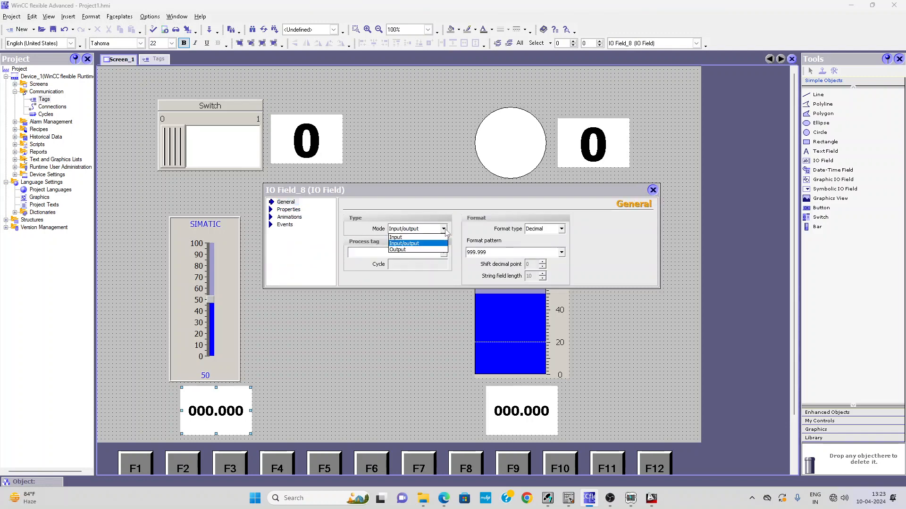
{"action": "left_click", "coordinate": [397, 238]}
{"action": "left_click", "coordinate": [443, 252]}
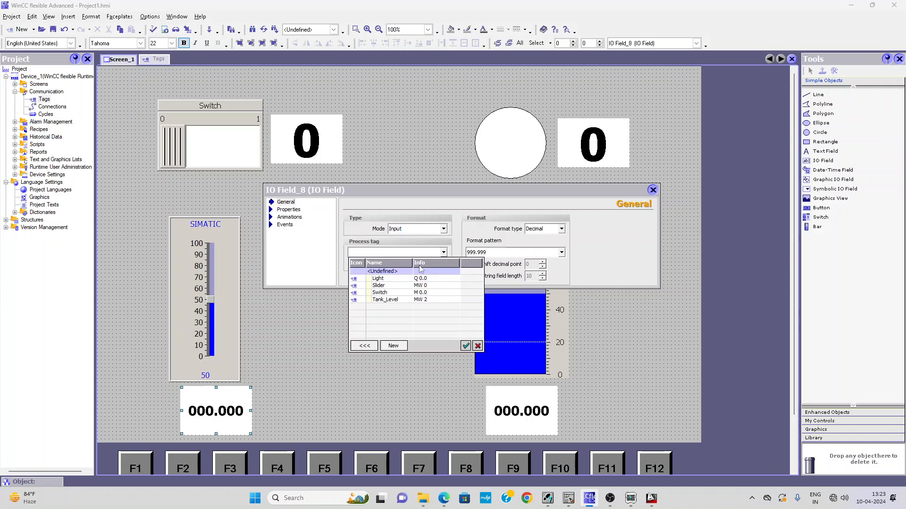
{"action": "double_click", "coordinate": [380, 286]}
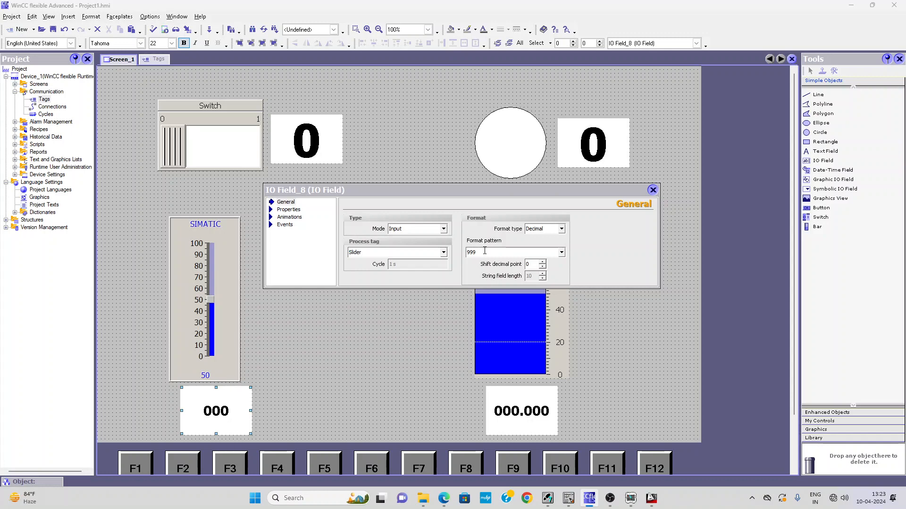
- Try the format patterns 9999 and 99 on the IO field below the slider and return it to 999
{"action": "left_click", "coordinate": [561, 253]}
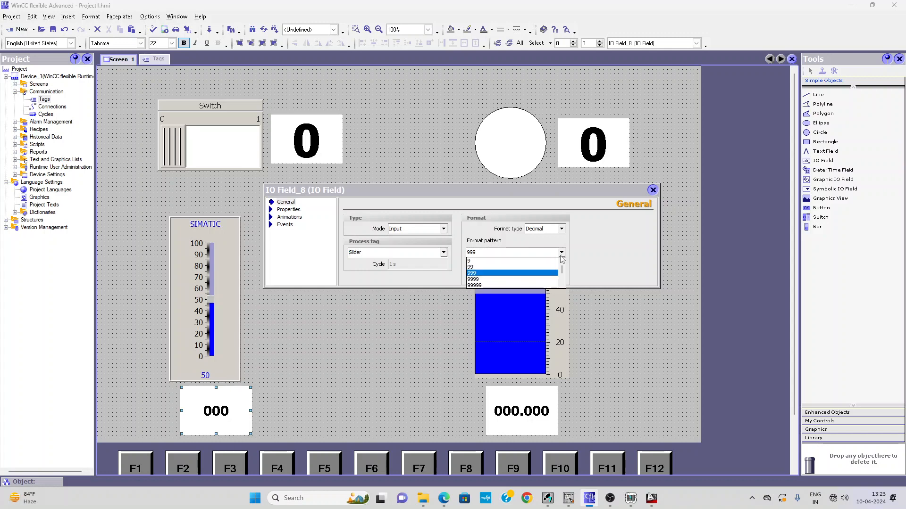
{"action": "left_click", "coordinate": [476, 279]}
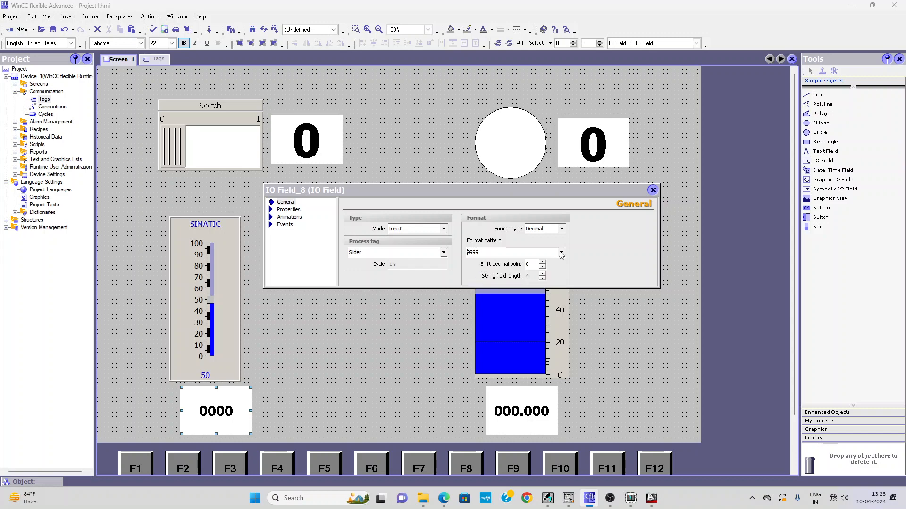
{"action": "left_click", "coordinate": [562, 253]}
{"action": "left_click", "coordinate": [476, 274]}
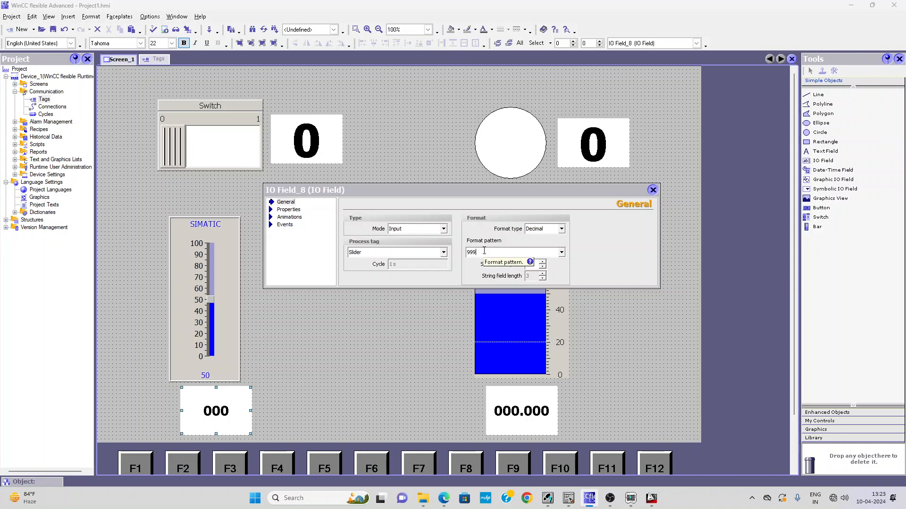
{"action": "left_click", "coordinate": [533, 256]}
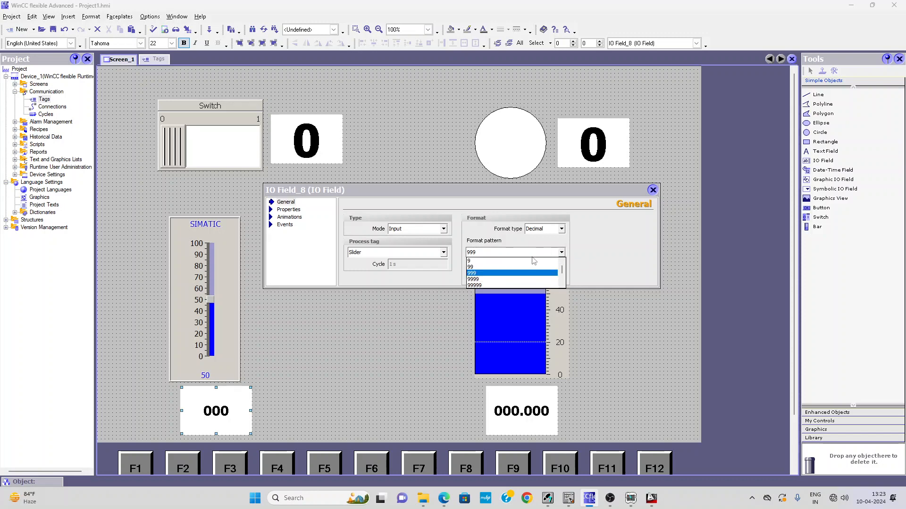
{"action": "left_click", "coordinate": [471, 267]}
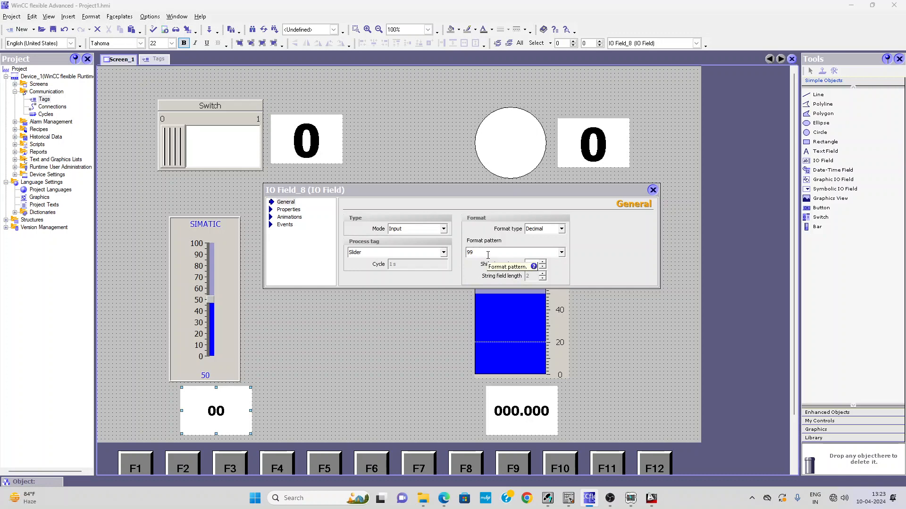
{"action": "left_click", "coordinate": [521, 253]}
{"action": "left_click", "coordinate": [482, 267]}
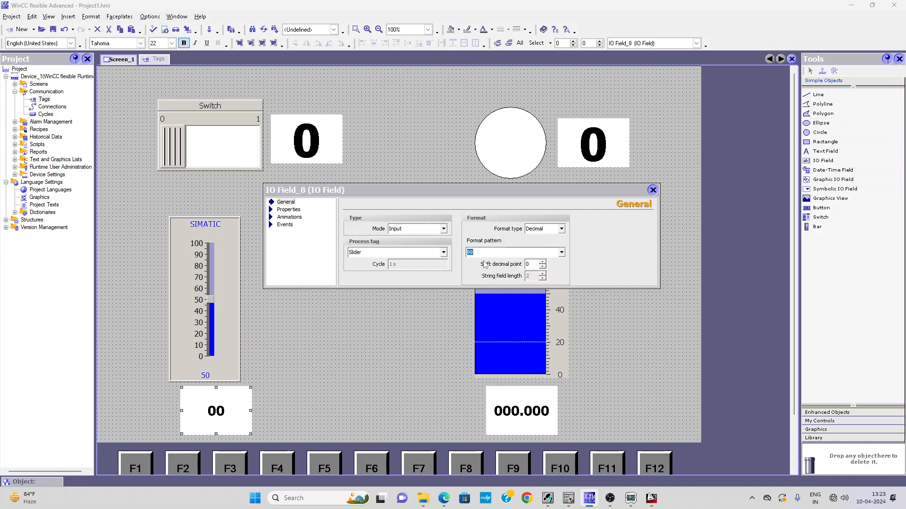
{"action": "left_click", "coordinate": [561, 253]}
{"action": "left_click", "coordinate": [478, 276]}
- Set the text of the IO field below the slider to Tahoma Bold 72 pt and widen the field to fit three digits
{"action": "left_click", "coordinate": [289, 210]}
{"action": "left_click", "coordinate": [291, 232]}
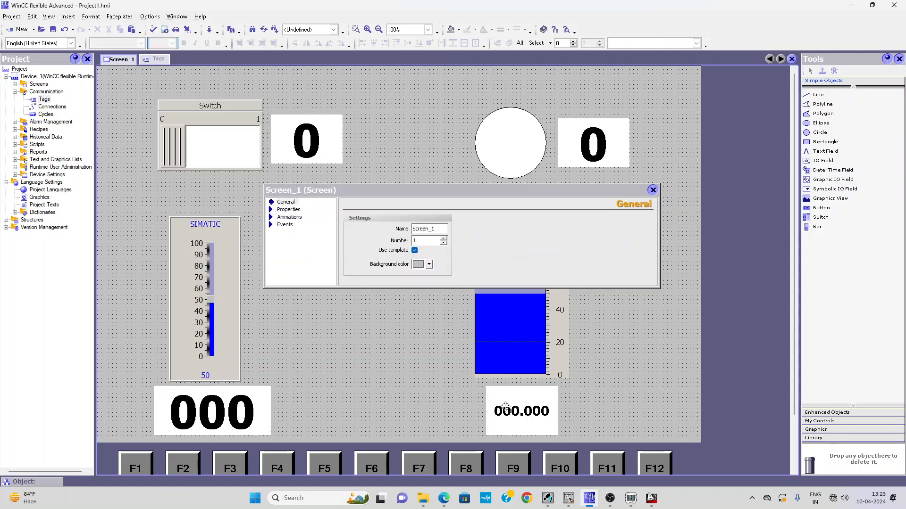
- Set the font of the IO field below the bar to Tahoma, 72pt, style=Bold
{"action": "left_click", "coordinate": [505, 407]}
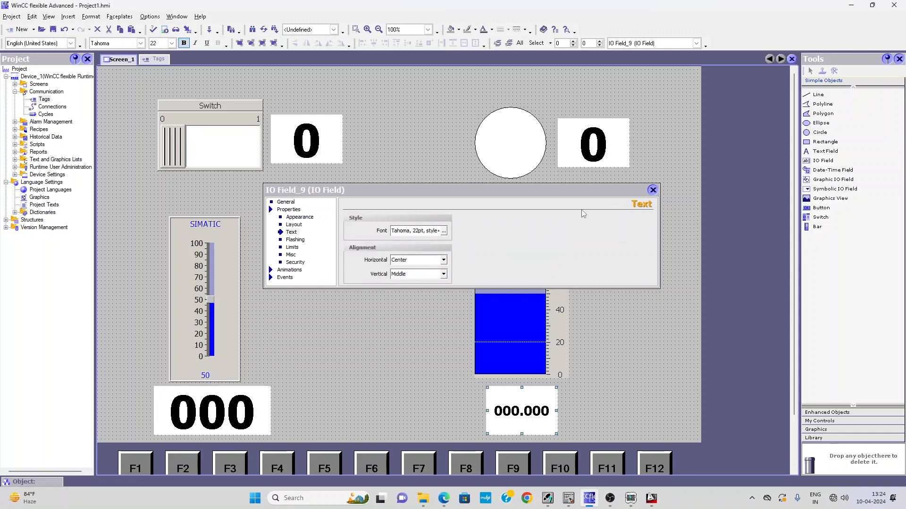
{"action": "left_click", "coordinate": [655, 190]}
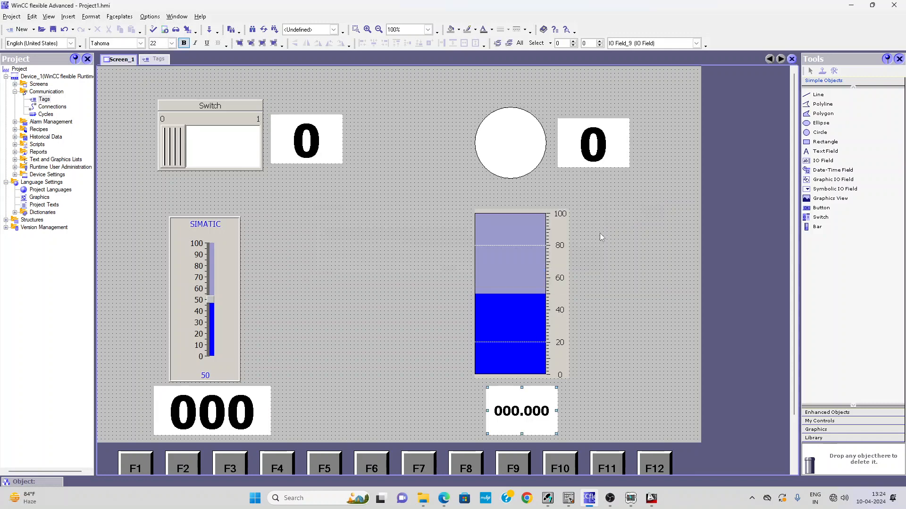
{"action": "double_click", "coordinate": [507, 401]}
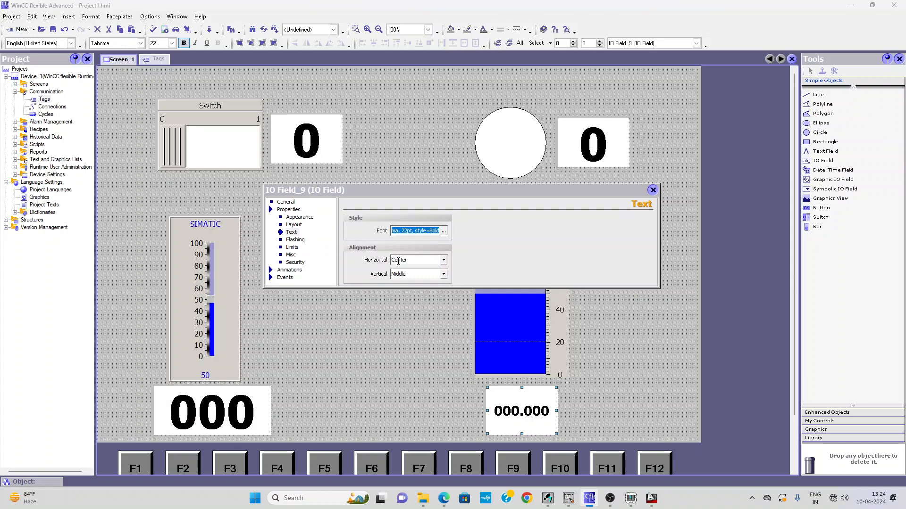
{"action": "type", "text": "Tahoma, 72pt, style=Bold"}
- Set the IO field below the bar to Output mode, assign Tank_Level as its process tag and close its properties
{"action": "left_click", "coordinate": [288, 203]}
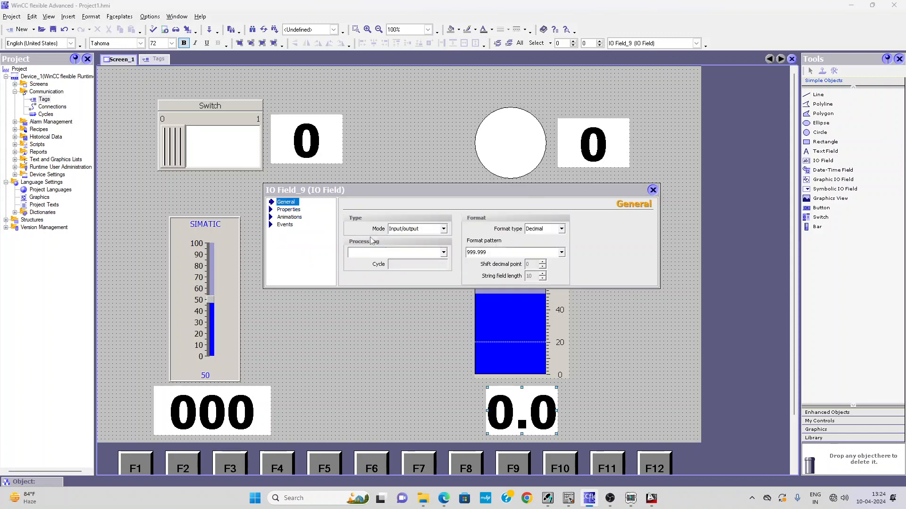
{"action": "left_click", "coordinate": [444, 229]}
{"action": "left_click", "coordinate": [407, 251]}
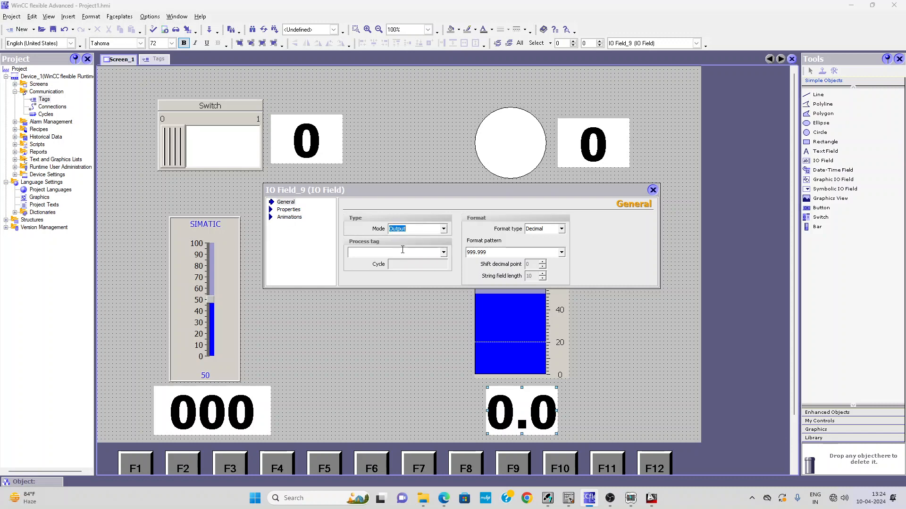
{"action": "left_click", "coordinate": [443, 254]}
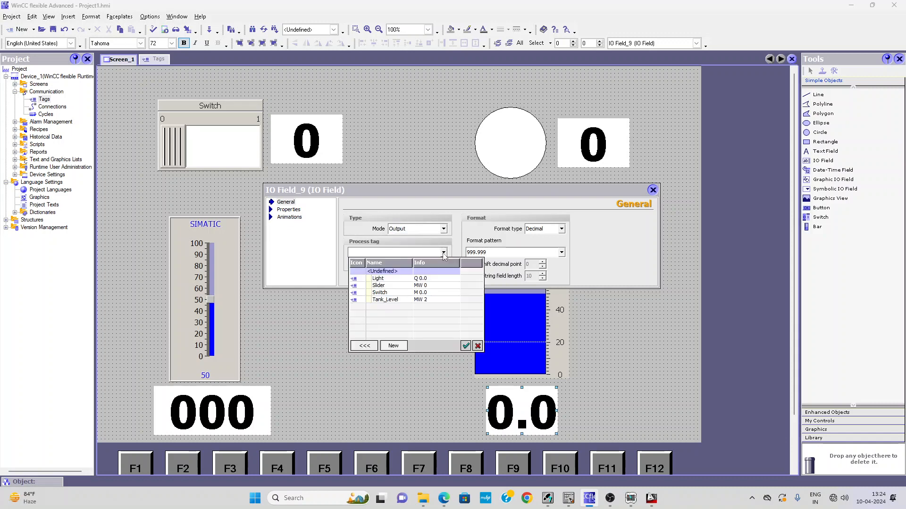
{"action": "double_click", "coordinate": [381, 300]}
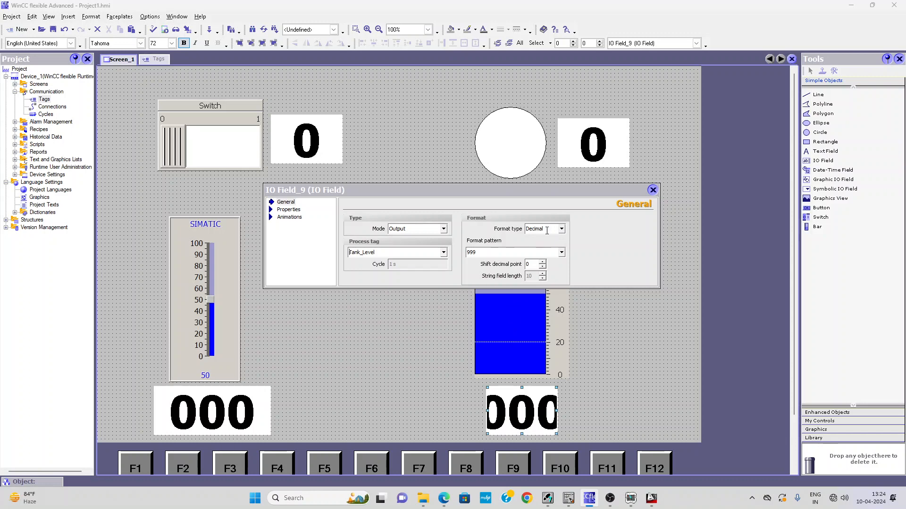
{"action": "left_click", "coordinate": [652, 189]}
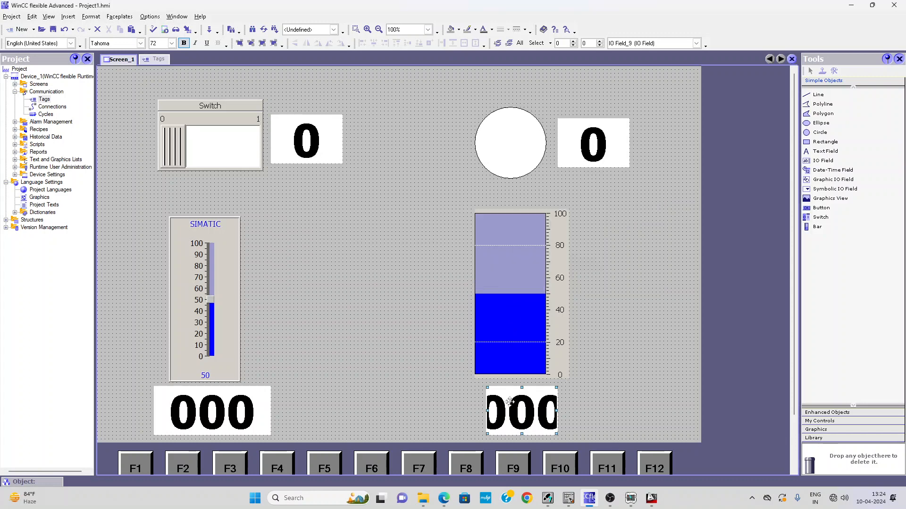
- Widen the IO field below the bar to fit three digits and reposition it beneath the bar
{"action": "left_click_drag", "start_coordinate": [487, 411], "coordinate": [459, 411]}
{"action": "left_click", "coordinate": [571, 415]}
{"action": "left_click_drag", "start_coordinate": [527, 412], "coordinate": [545, 411]}
{"action": "left_click", "coordinate": [601, 391]}
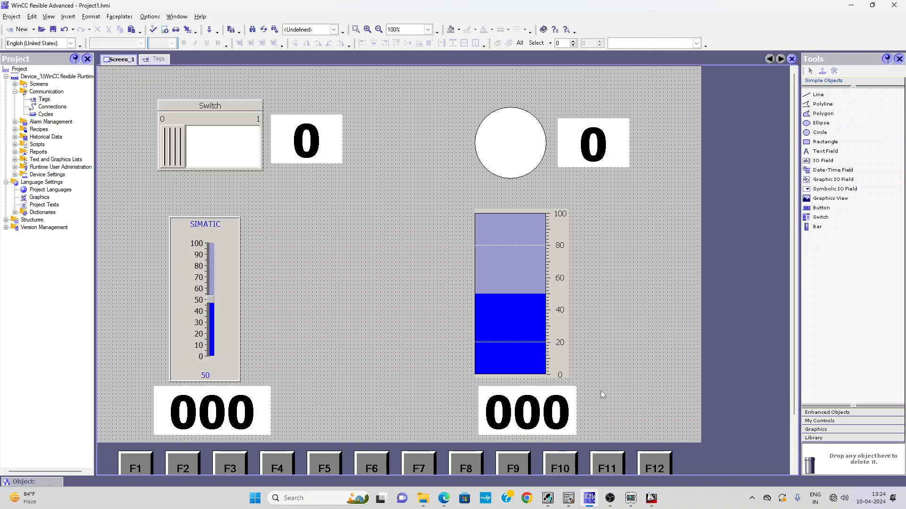
- Bring the S7-PLCSIM window up over the OB1 ladder editor and set its interface to PLCSIM(MPI)
{"action": "left_click", "coordinate": [568, 498]}
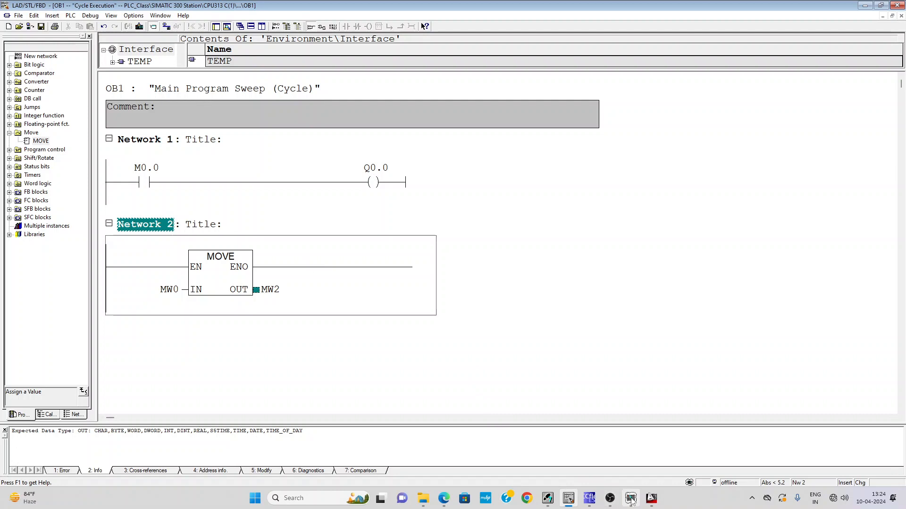
{"action": "left_click", "coordinate": [631, 498]}
{"action": "left_click_drag", "start_coordinate": [310, 175], "coordinate": [586, 95]}
{"action": "left_click", "coordinate": [617, 116]}
{"action": "left_click", "coordinate": [617, 115]}
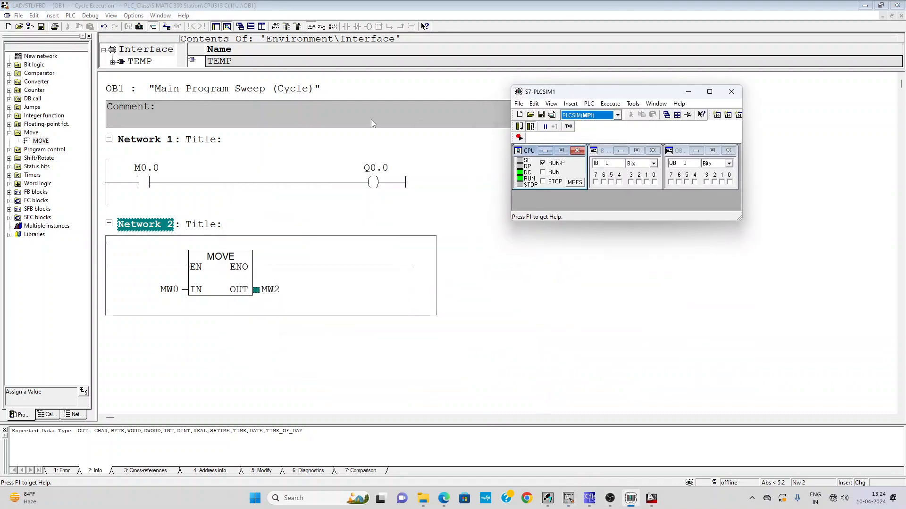
- Download OB1 from the LAD/STL/FBD editor to the simulated CPU and turn on online monitoring of its networks
{"action": "left_click", "coordinate": [140, 27]}
{"action": "left_click", "coordinate": [140, 28]}
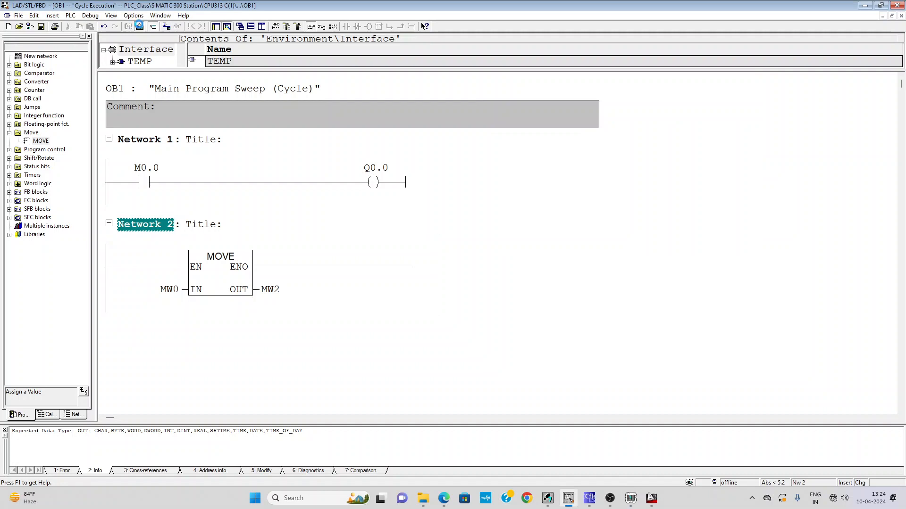
{"action": "left_click", "coordinate": [177, 26]}
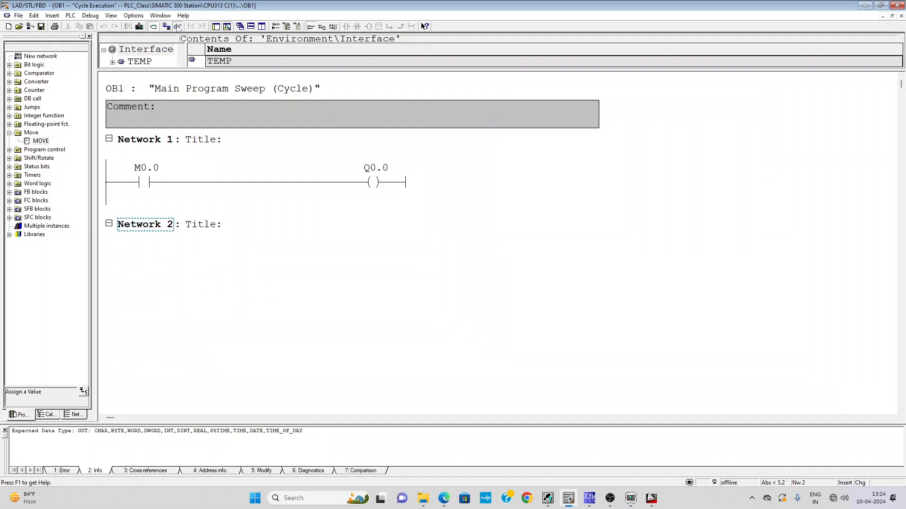
{"action": "left_click", "coordinate": [205, 161]}
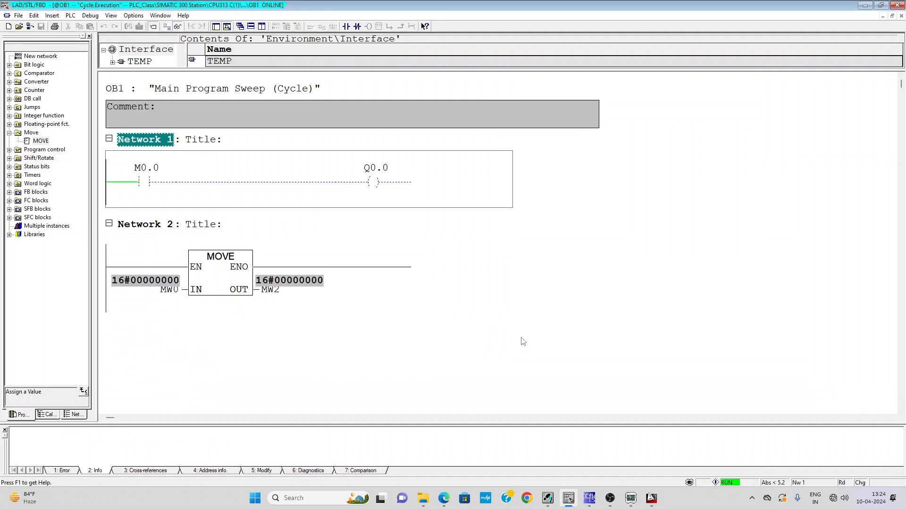
- Switch to WinCC flexible, save the HMI project and start its runtime system
{"action": "left_click", "coordinate": [589, 498]}
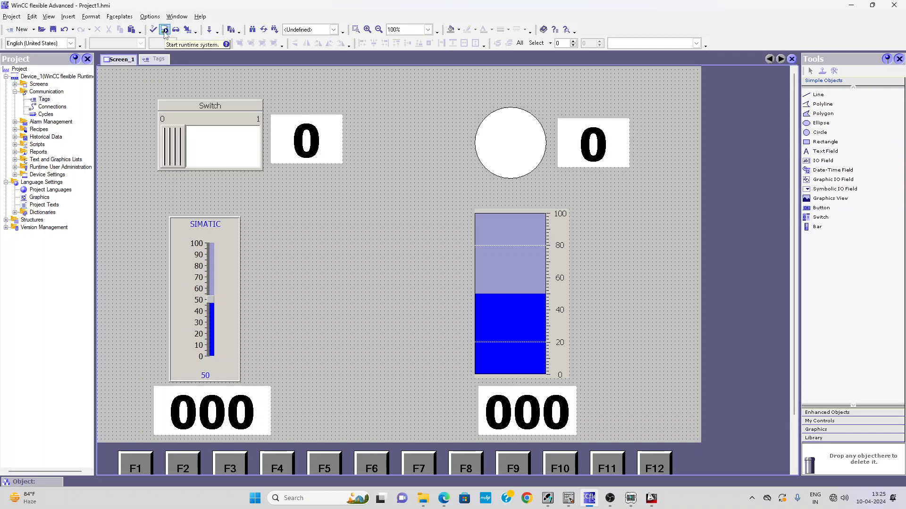
{"action": "left_click", "coordinate": [54, 30]}
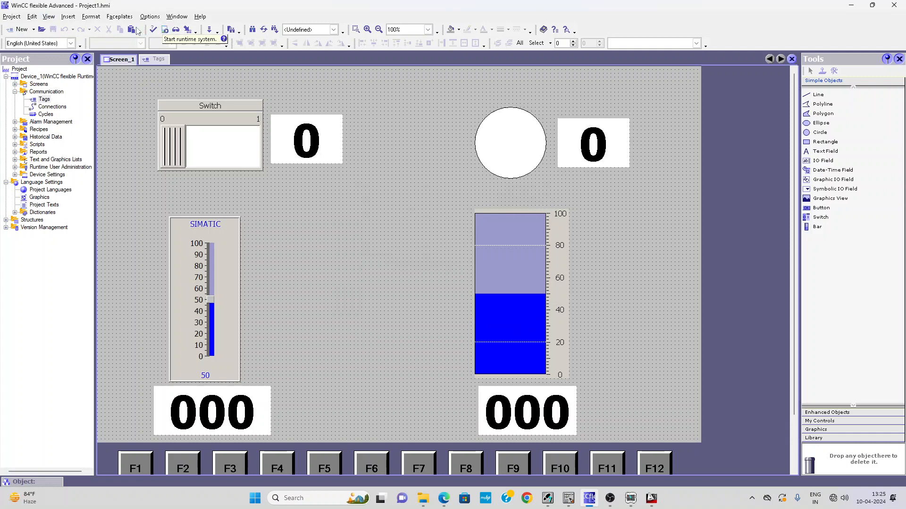
{"action": "left_click", "coordinate": [11, 16]}
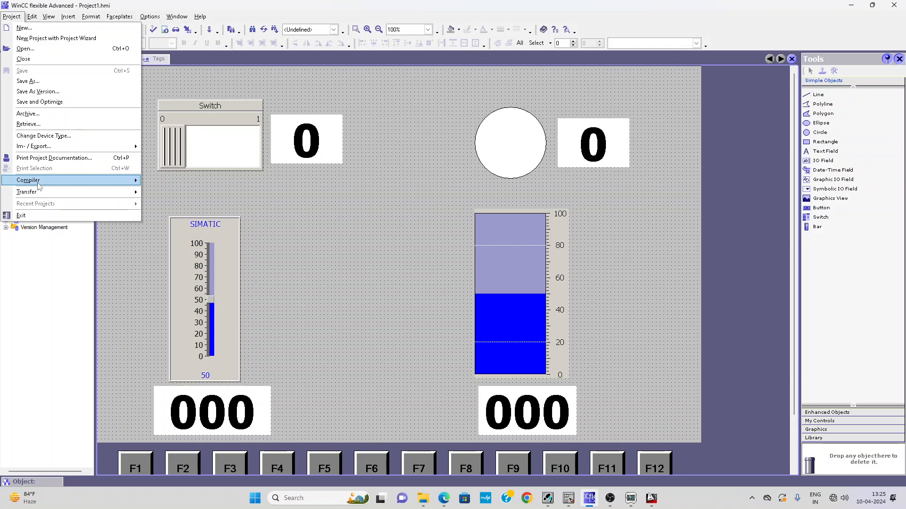
{"action": "mouse_move", "coordinate": [39, 186]}
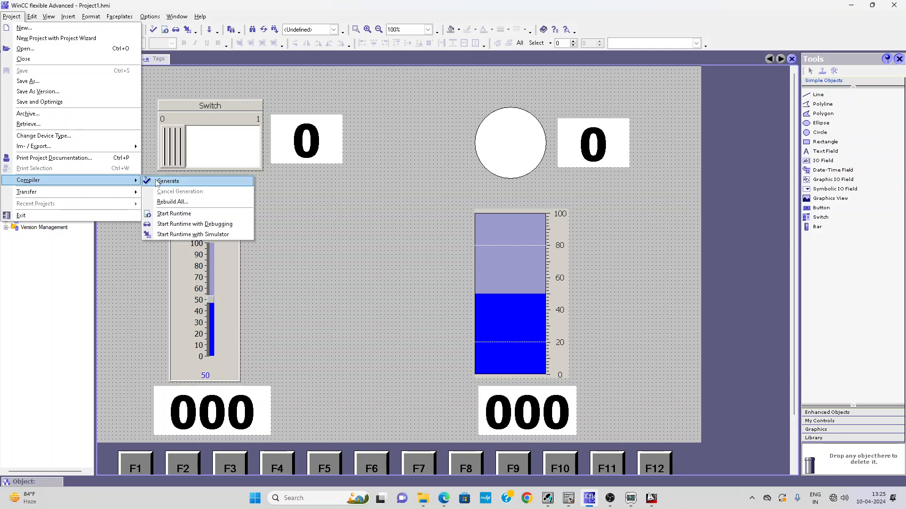
{"action": "left_click", "coordinate": [169, 215]}
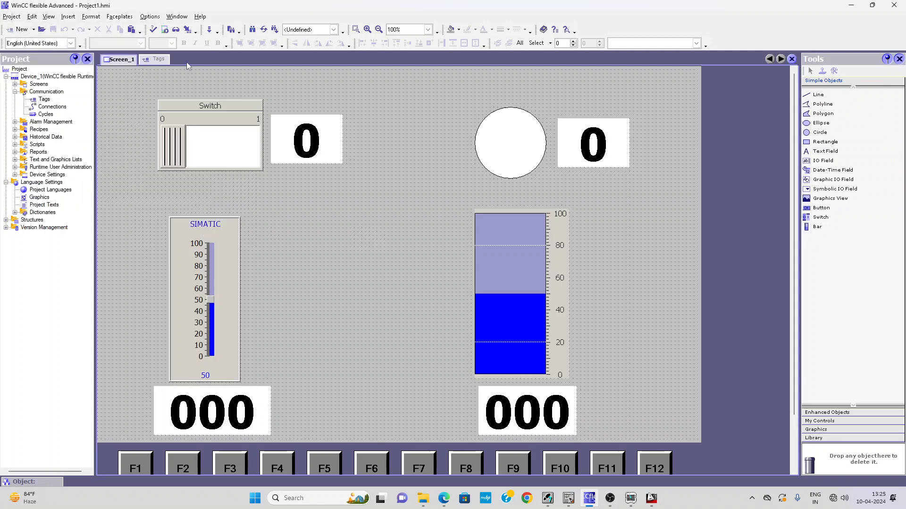
{"action": "left_click", "coordinate": [165, 31]}
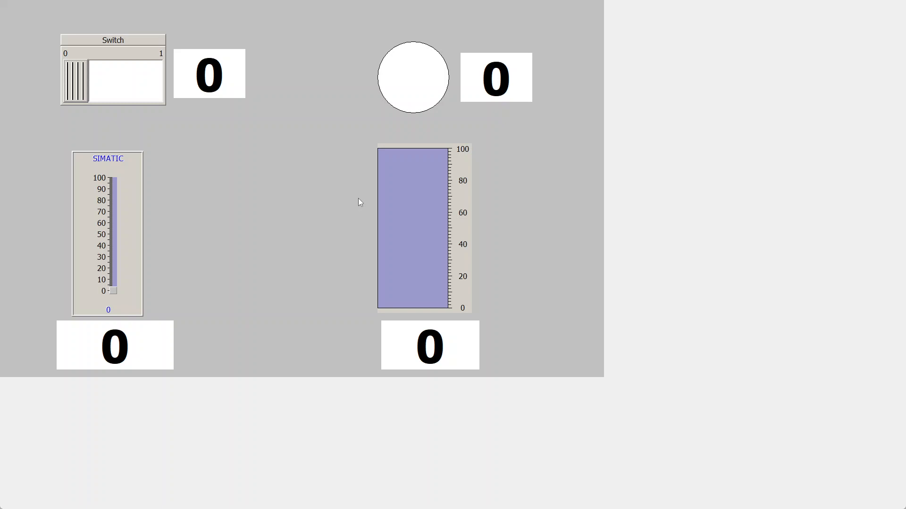
- Turn the runtime switch on, raise the slider to 100, and return to the monitored OB1 ladder in LAD/STL/FBD to check the response
{"action": "left_click_drag", "start_coordinate": [82, 76], "coordinate": [145, 79]}
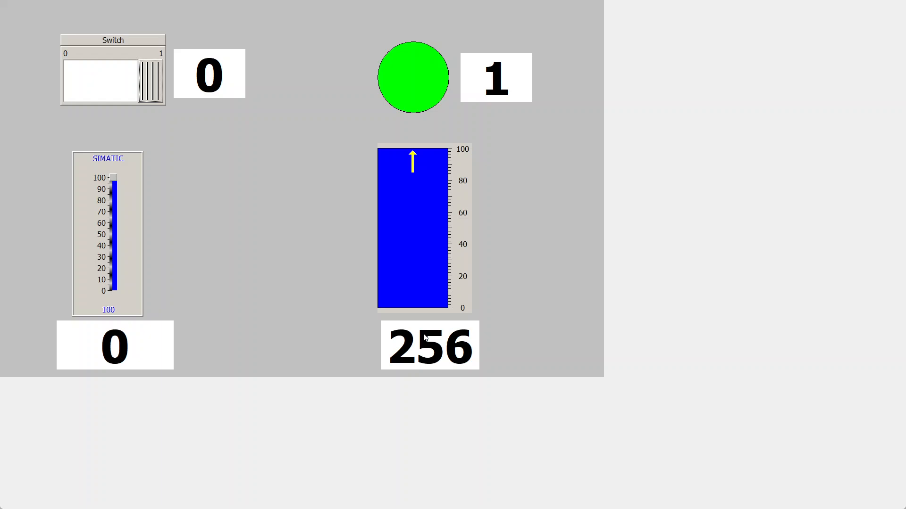
{"action": "key", "text": "alt+Tab"}
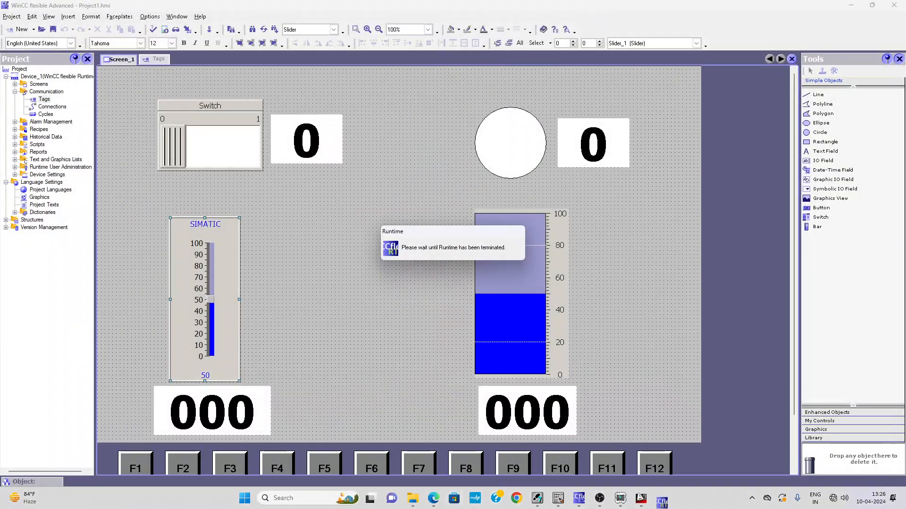
{"action": "left_click", "coordinate": [558, 498]}
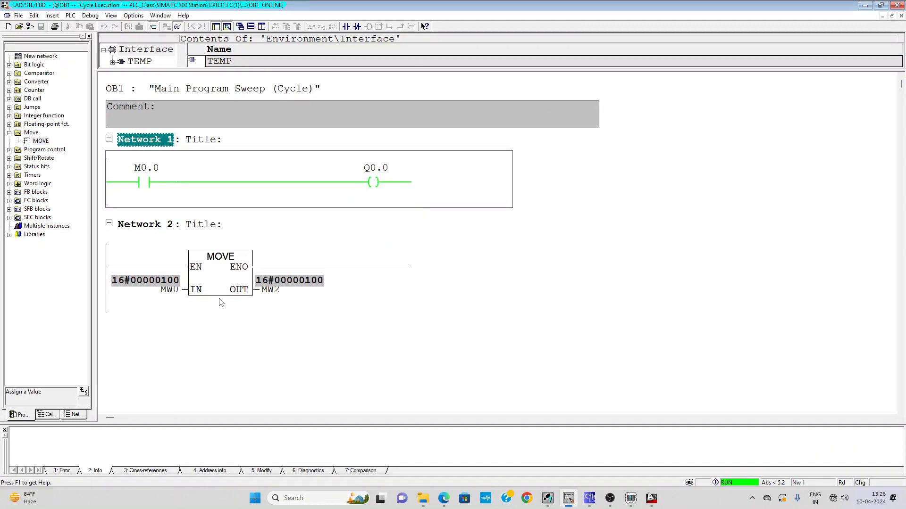
- Turn off online monitoring of OB1 and compare the M0.0 contact's address with the MW0 input of the MOVE block
{"action": "left_click", "coordinate": [177, 26]}
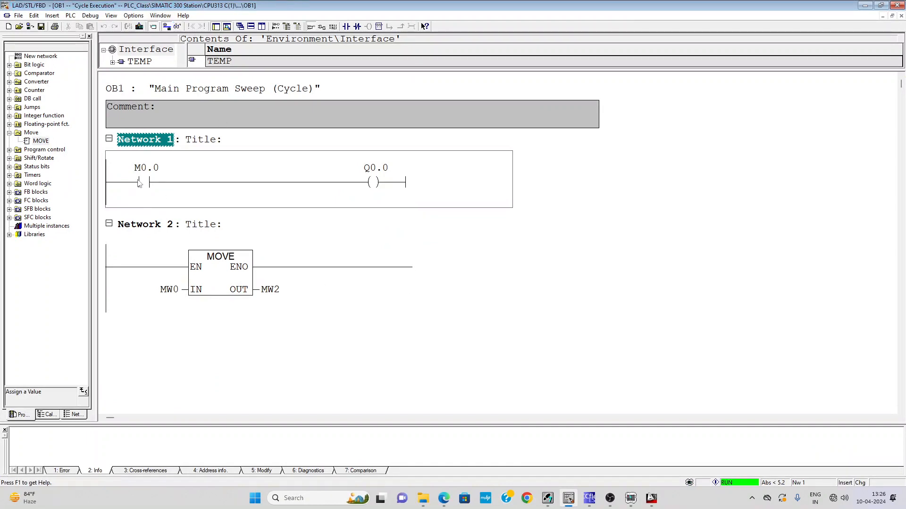
{"action": "left_click", "coordinate": [145, 179]}
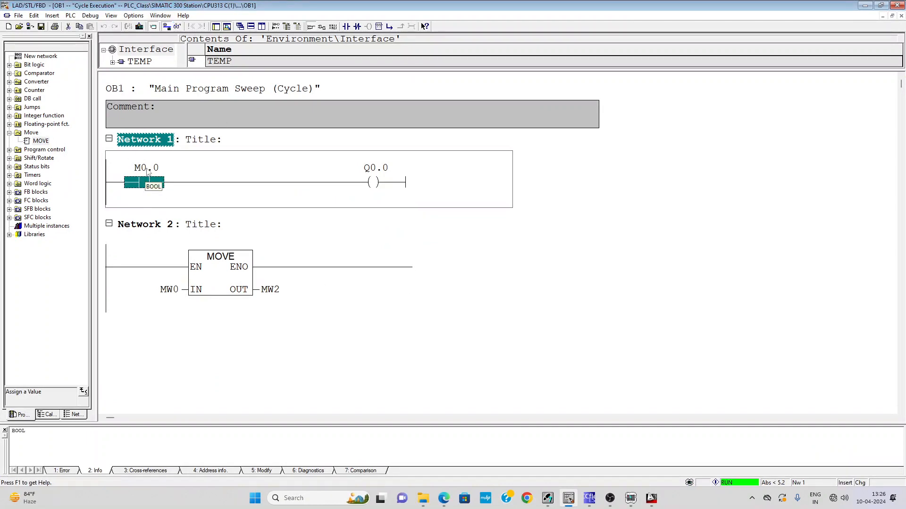
{"action": "left_click", "coordinate": [169, 289]}
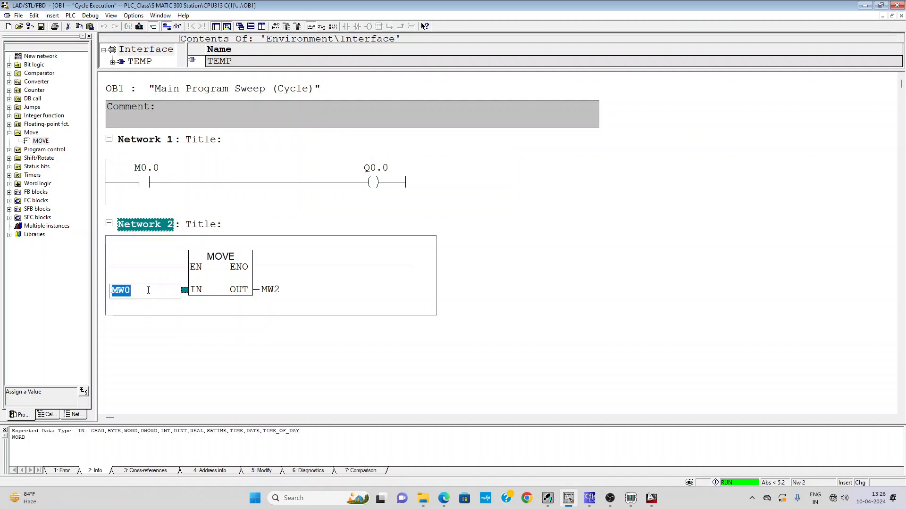
{"action": "left_click", "coordinate": [132, 309]}
{"action": "left_click", "coordinate": [161, 293]}
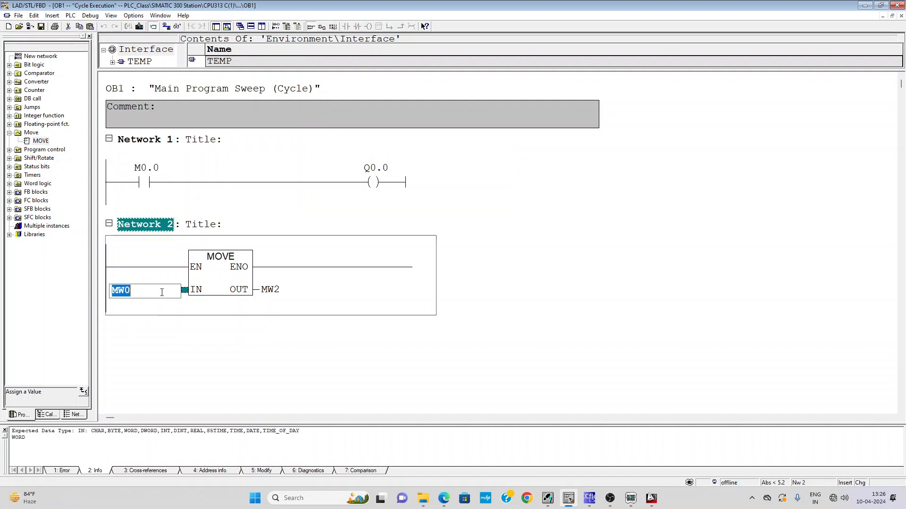
{"action": "left_click", "coordinate": [146, 170]}
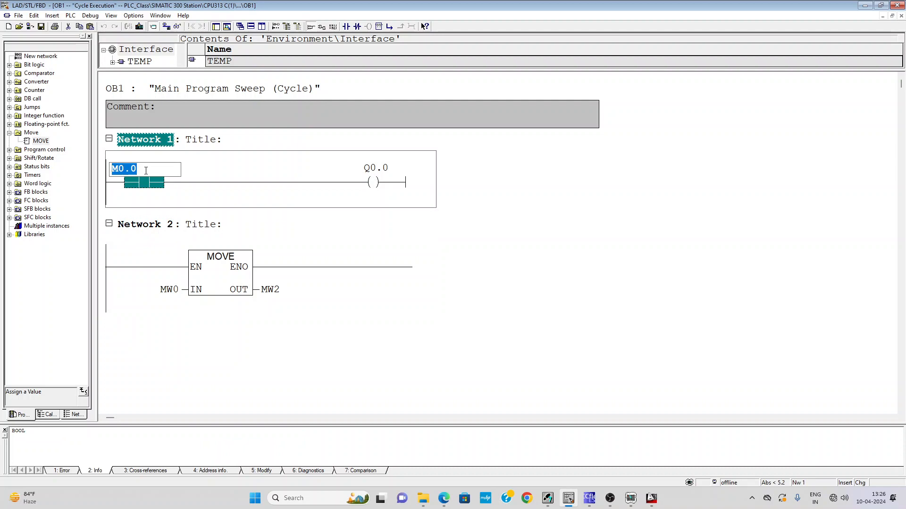
{"action": "left_click", "coordinate": [170, 290]}
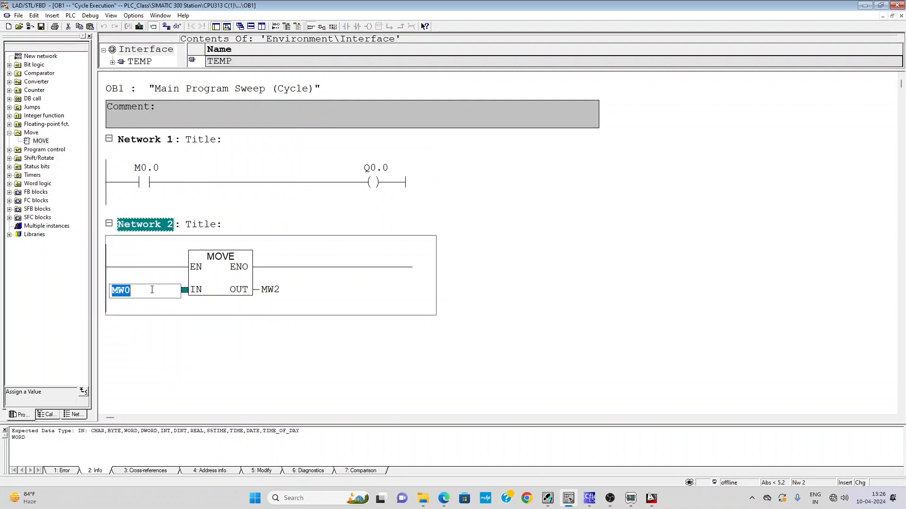
{"action": "left_click", "coordinate": [154, 327]}
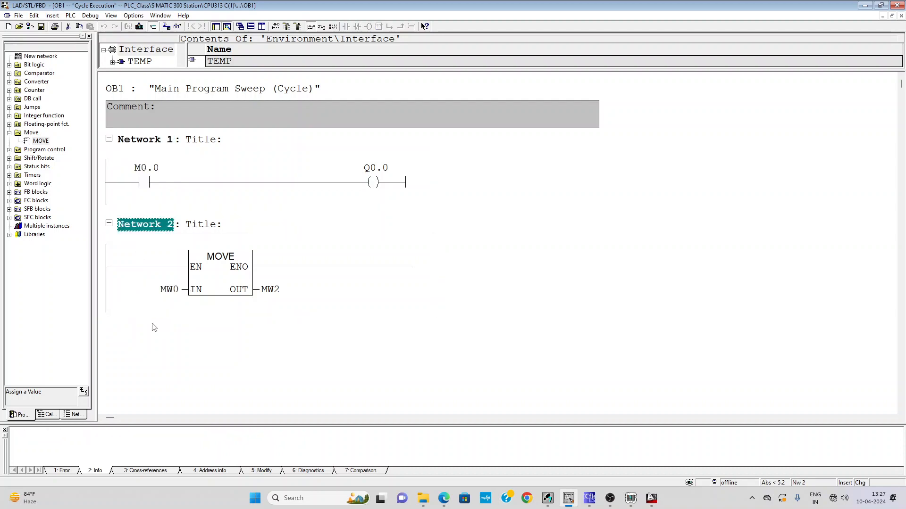
{"action": "left_click", "coordinate": [167, 293]}
{"action": "left_click", "coordinate": [152, 181]}
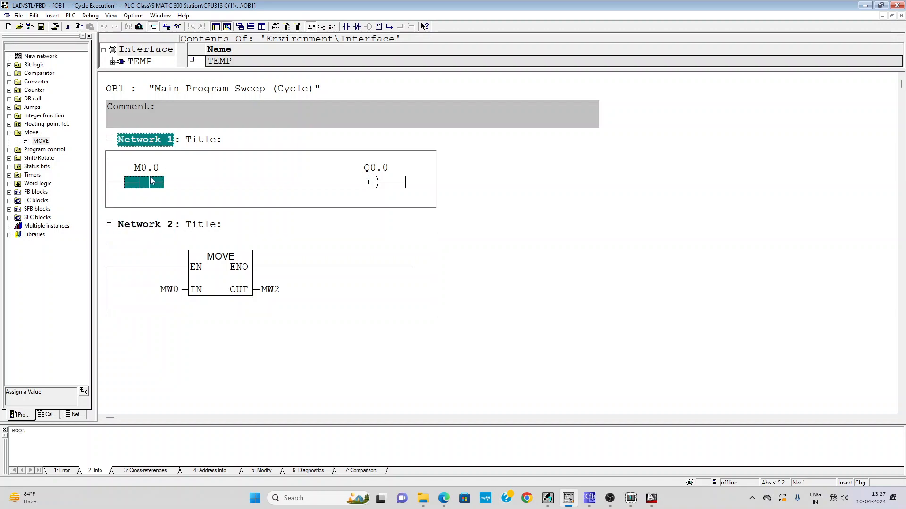
{"action": "left_click", "coordinate": [170, 292]}
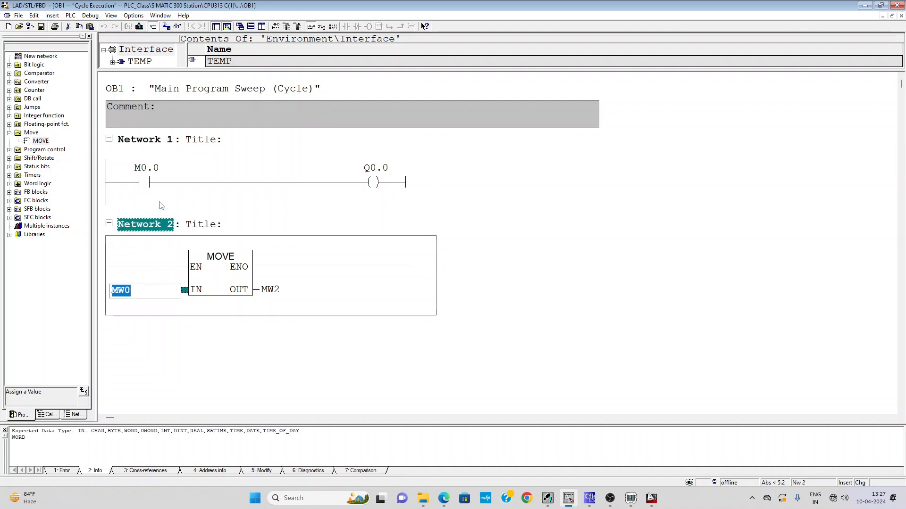
{"action": "left_click", "coordinate": [151, 183]}
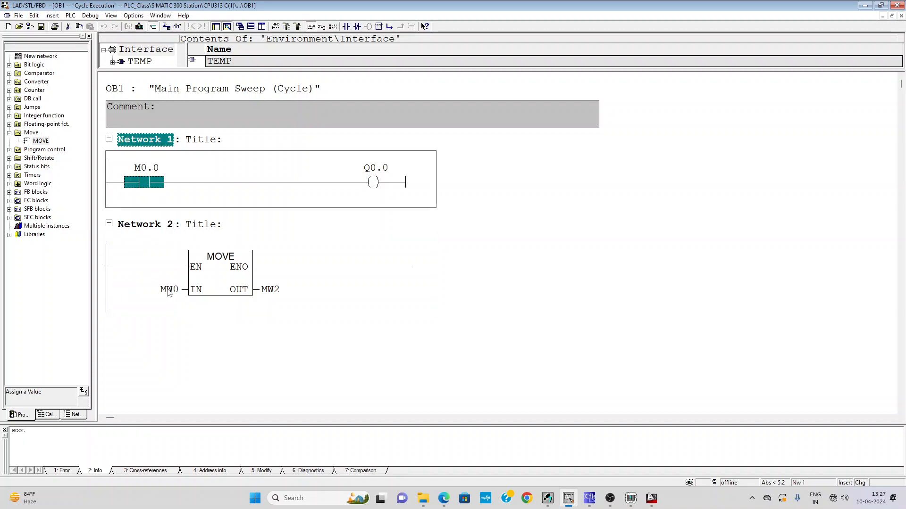
- Set the Network 2 MOVE block's IN address to MW2 and its OUT address to MW4
{"action": "left_click", "coordinate": [167, 291]}
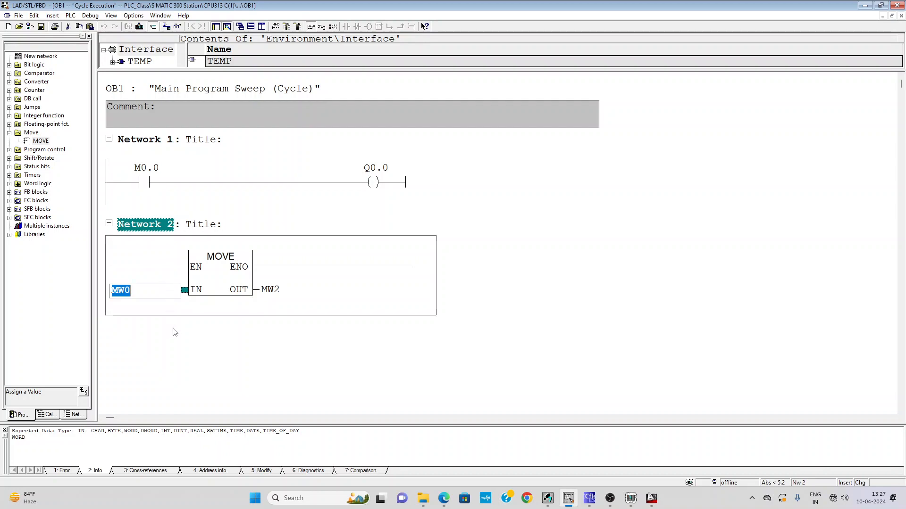
{"action": "type", "text": "MW2"}
{"action": "key", "text": "Return"}
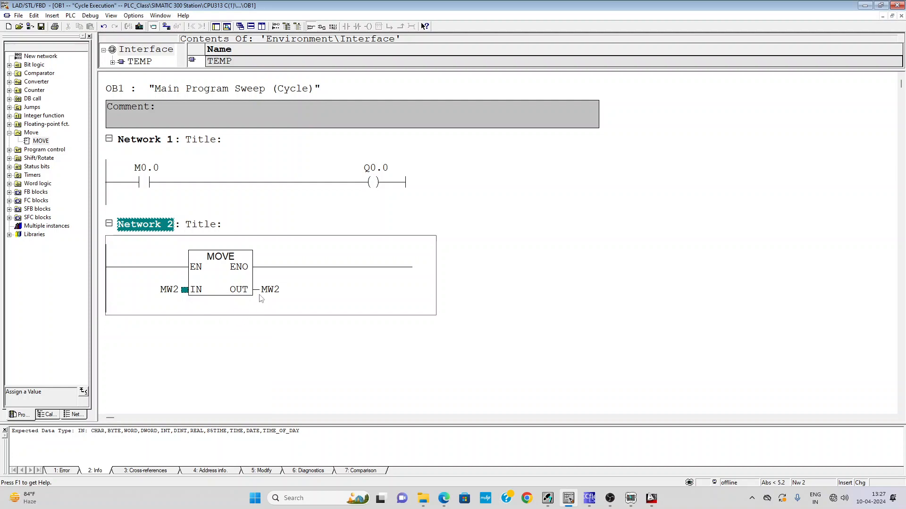
{"action": "left_click", "coordinate": [271, 290]}
{"action": "type", "text": "MW4"}
{"action": "key", "text": "Return"}
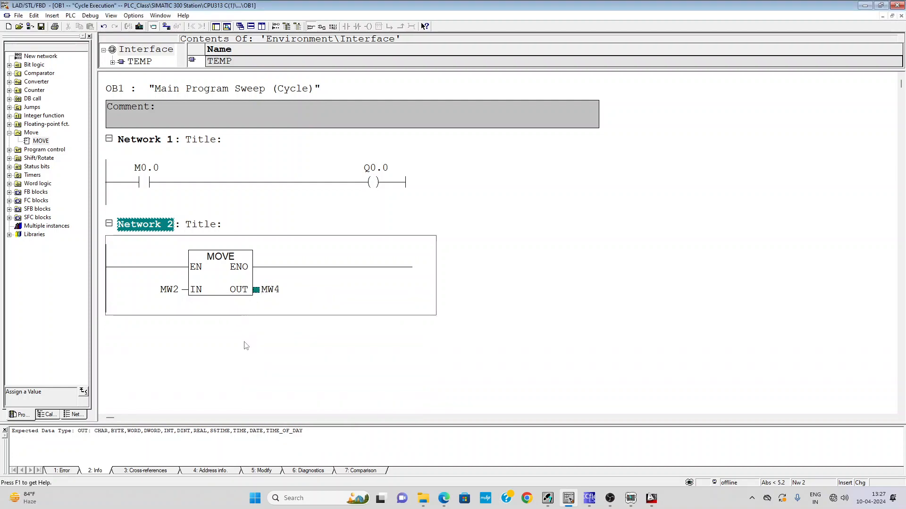
- Compare the Network 1 contact's address with the MOVE block's new input address for memory overlap
{"action": "left_click", "coordinate": [149, 187]}
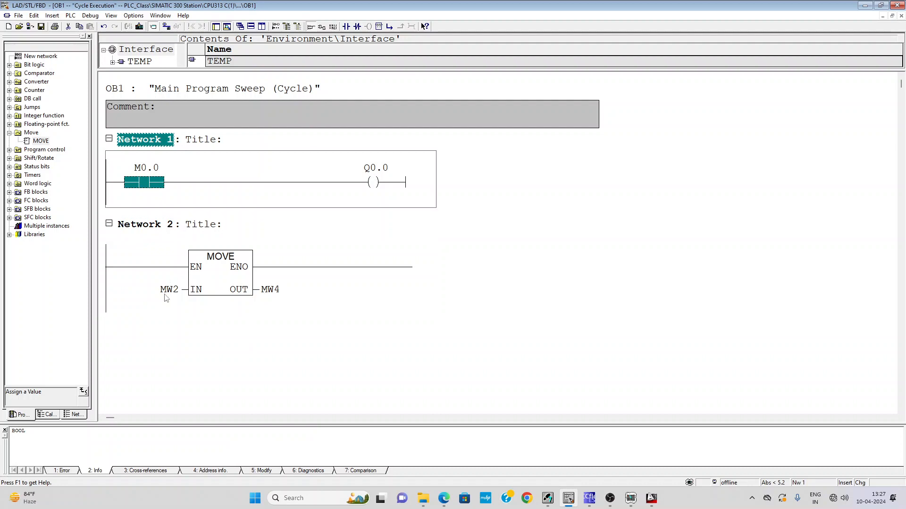
{"action": "left_click", "coordinate": [167, 290]}
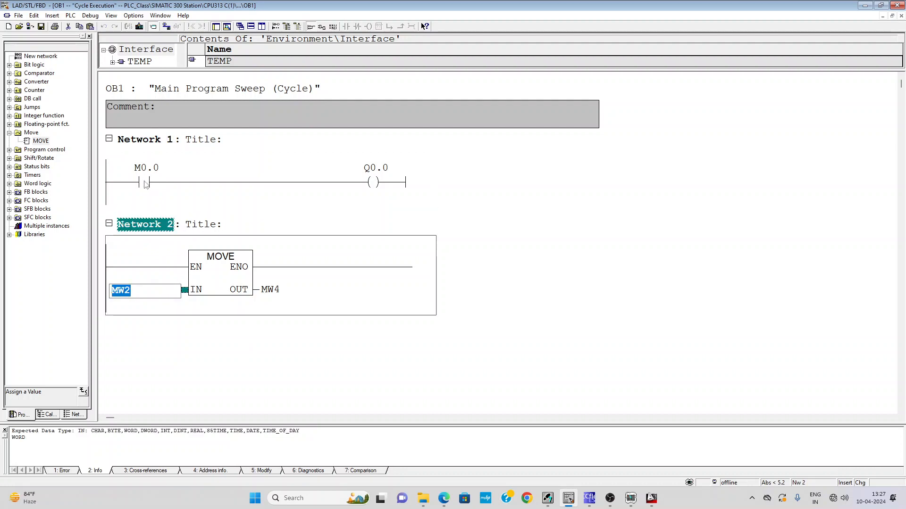
{"action": "left_click", "coordinate": [146, 185]}
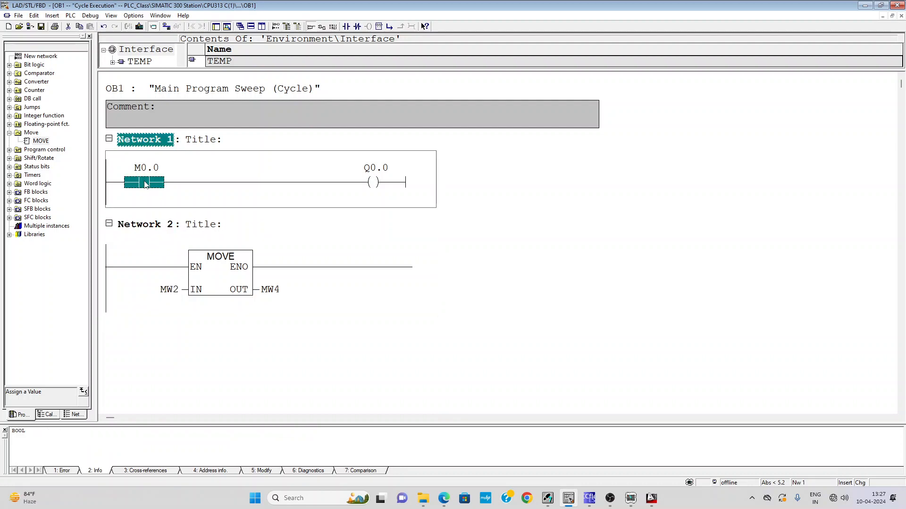
{"action": "left_click", "coordinate": [154, 199]}
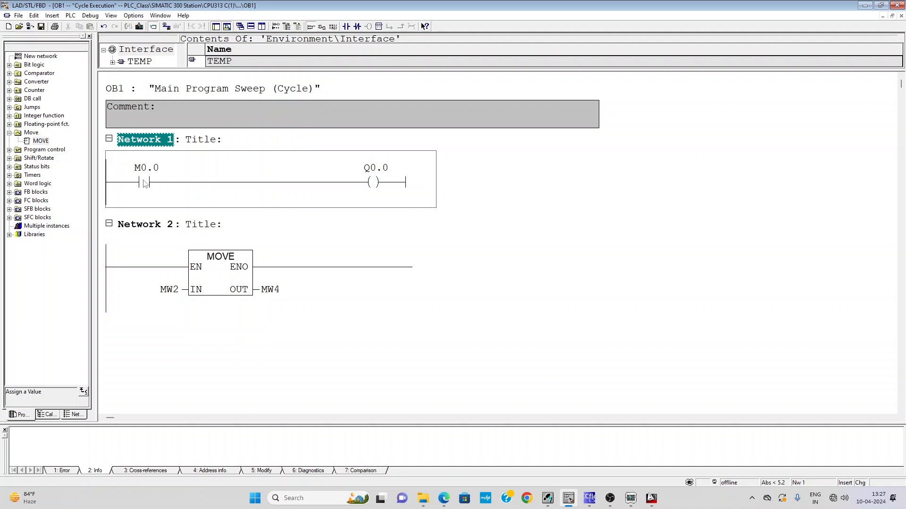
{"action": "left_click", "coordinate": [144, 185]}
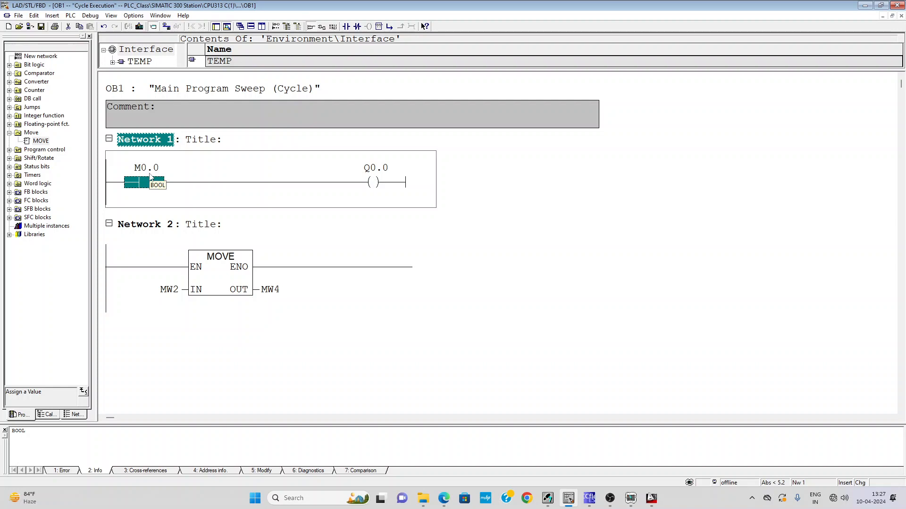
{"action": "left_click", "coordinate": [170, 291]}
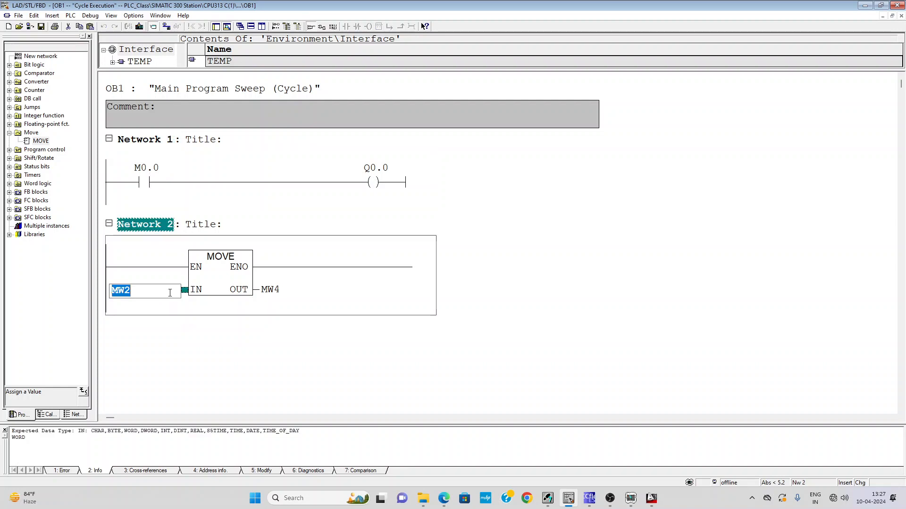
- Switch to the WinCC flexible tag table and set the Slider tag's address to MW 2 and Tank_Level's to MW 4
{"action": "left_click", "coordinate": [569, 501]}
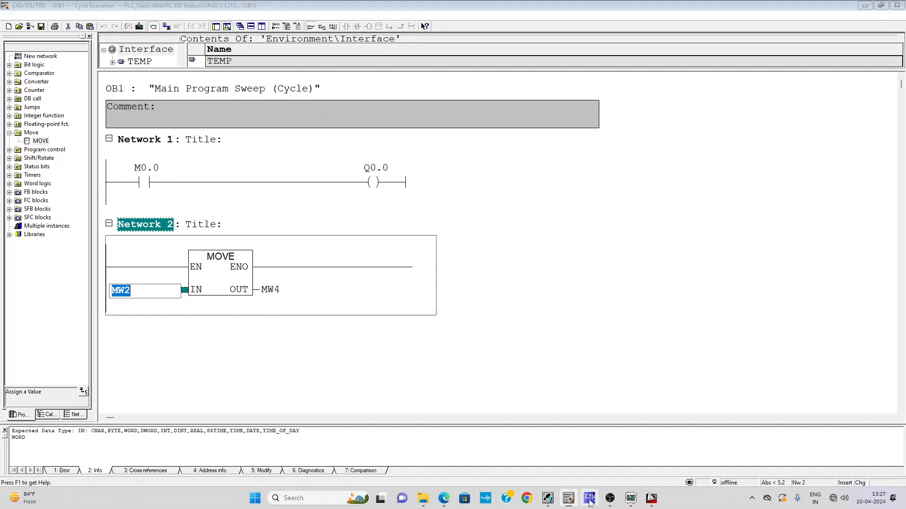
{"action": "left_click", "coordinate": [161, 60]}
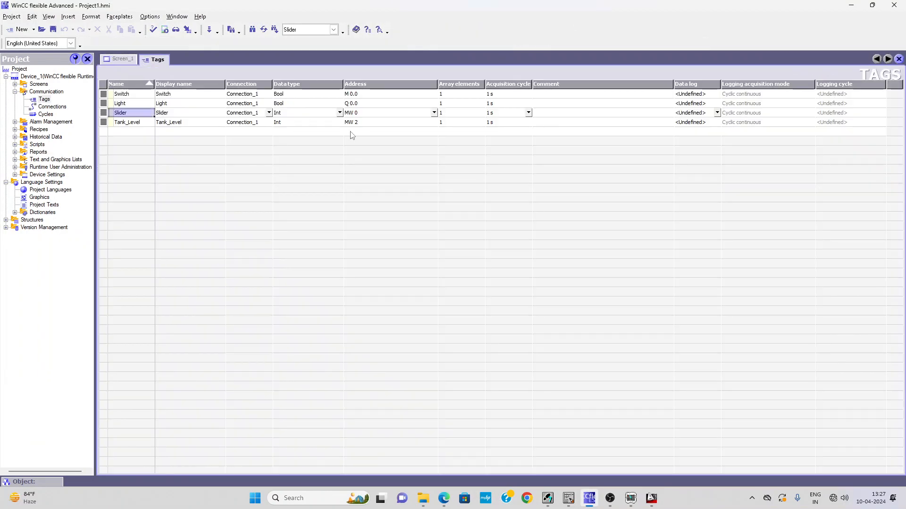
{"action": "left_click", "coordinate": [434, 113]}
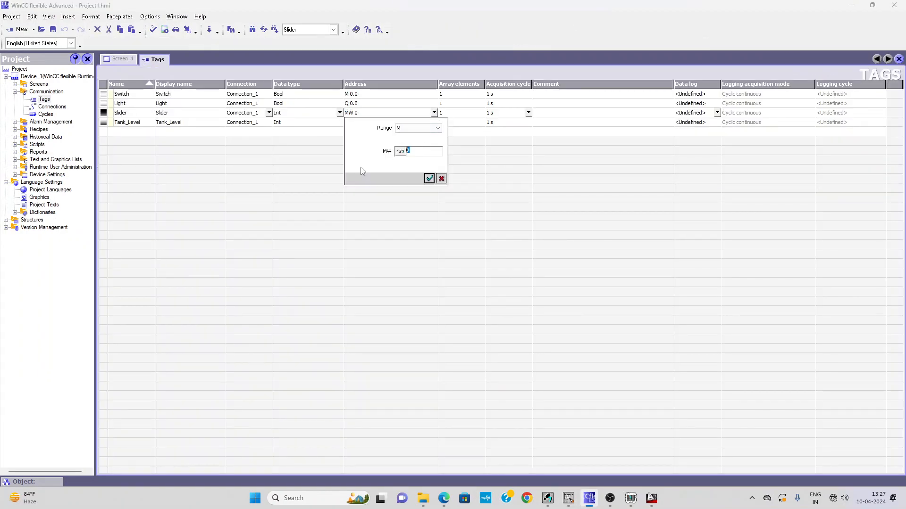
{"action": "type", "text": "2"}
{"action": "key", "text": "Return"}
{"action": "left_click", "coordinate": [435, 113]}
{"action": "left_click_drag", "start_coordinate": [437, 114], "coordinate": [438, 125]}
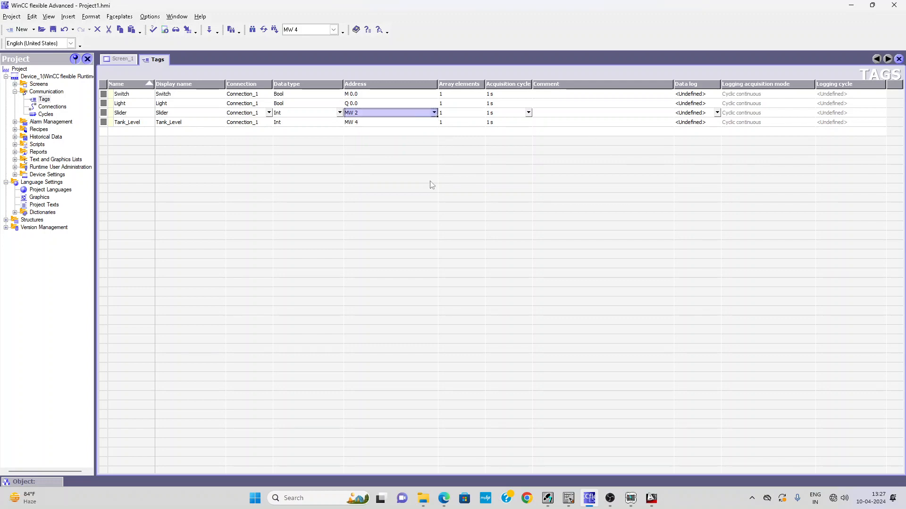
- Open Screen_1, start the runtime system and try operating the on-screen switch
{"action": "left_click", "coordinate": [111, 60]}
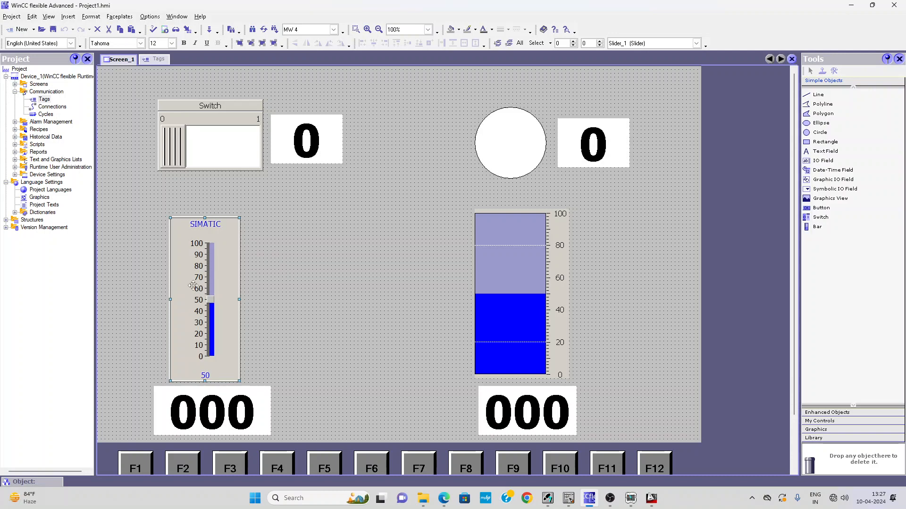
{"action": "left_click", "coordinate": [164, 30]}
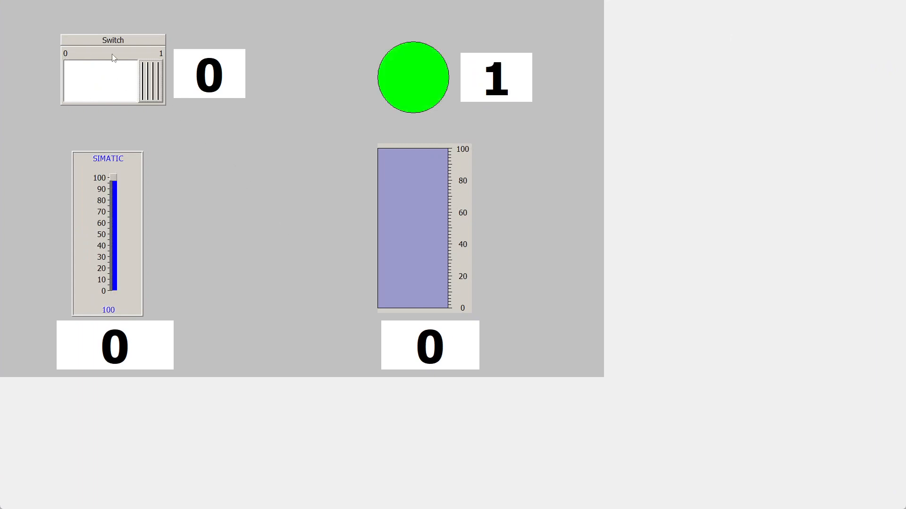
{"action": "left_click_drag", "start_coordinate": [150, 80], "coordinate": [97, 75]}
{"action": "left_click", "coordinate": [148, 85]}
- Switch to LAD/STL/FBD, download OB1 over the existing block in the simulated CPU and turn on online monitoring
{"action": "key", "text": "super"}
{"action": "left_click", "coordinate": [556, 499]}
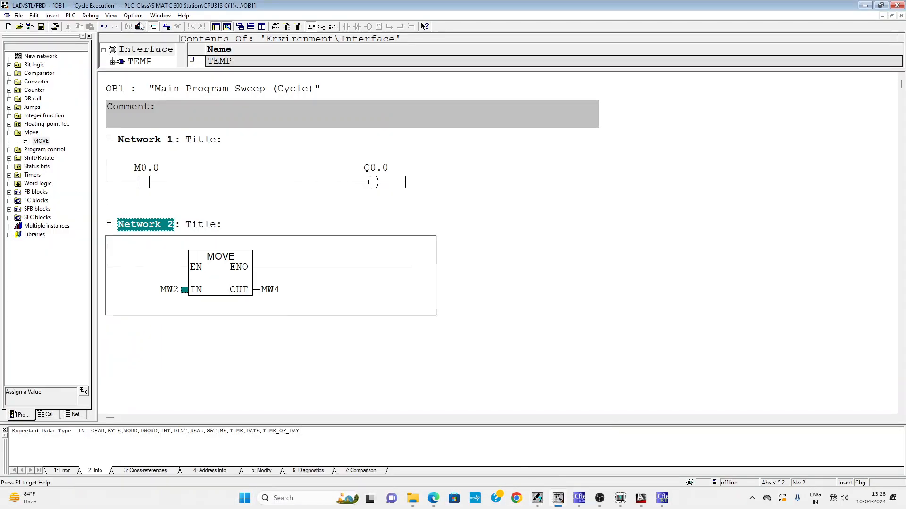
{"action": "left_click", "coordinate": [166, 26]}
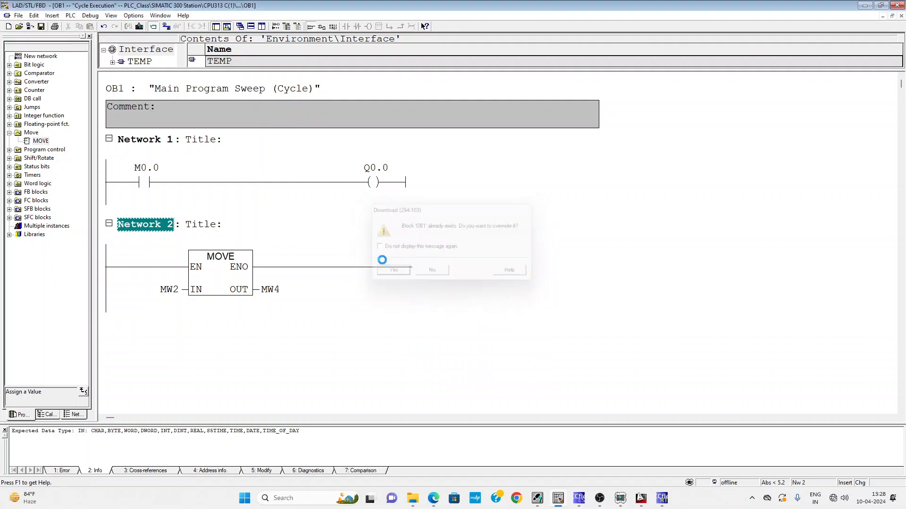
{"action": "left_click", "coordinate": [396, 273]}
{"action": "left_click", "coordinate": [178, 27]}
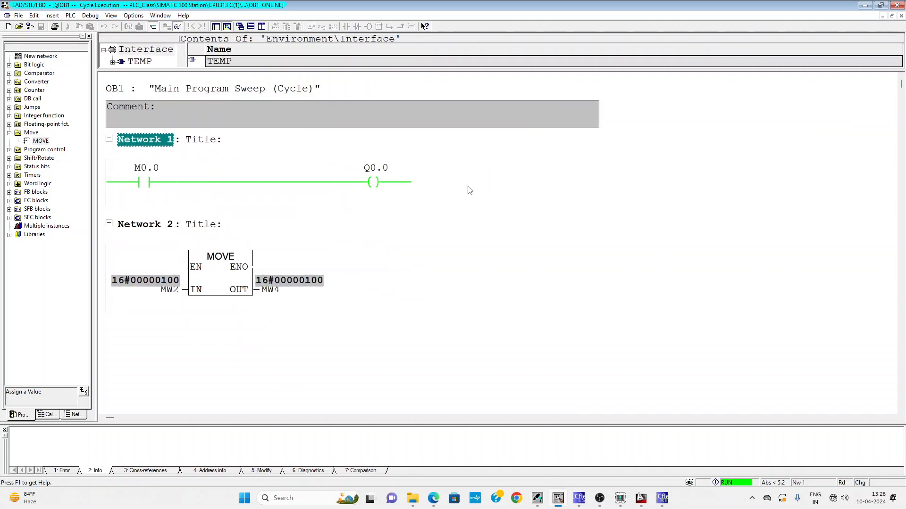
- Return to the WinCC flexible runtime and enter 0 in the value field beside the switch
{"action": "left_click", "coordinate": [664, 500]}
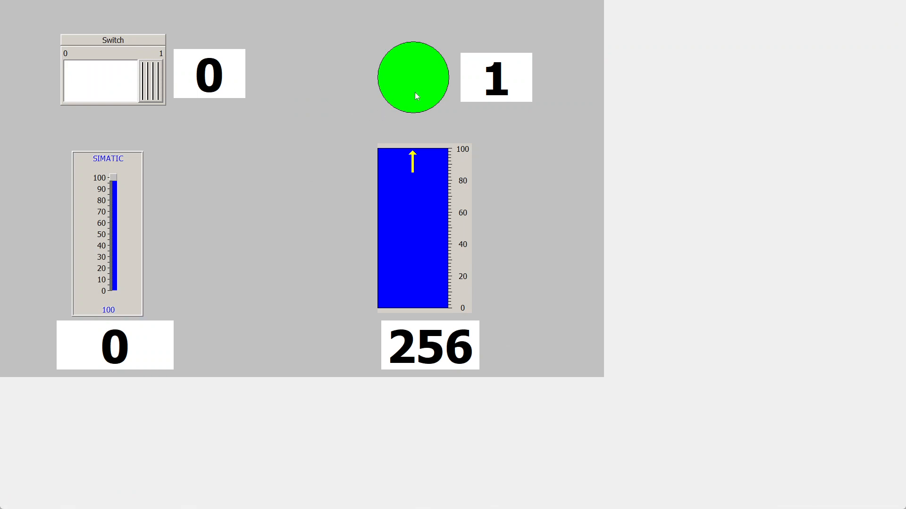
{"action": "left_click", "coordinate": [222, 79]}
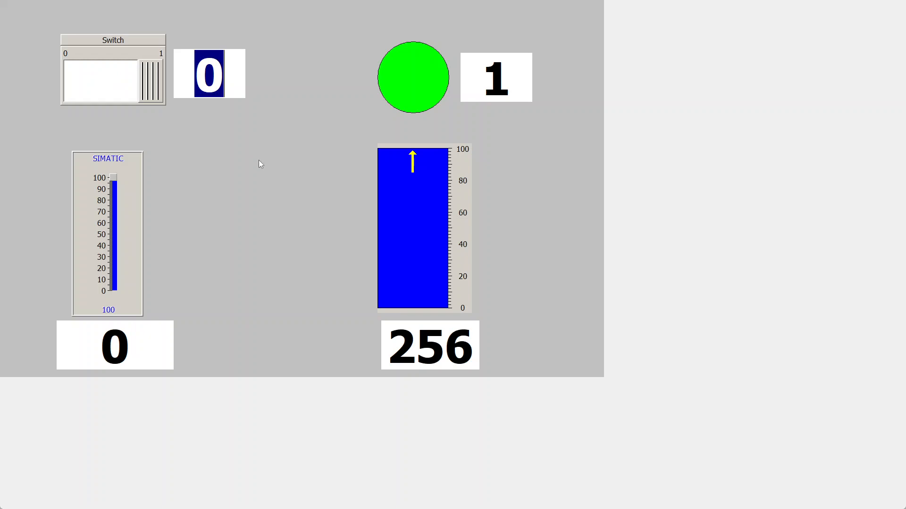
{"action": "type", "text": "0"}
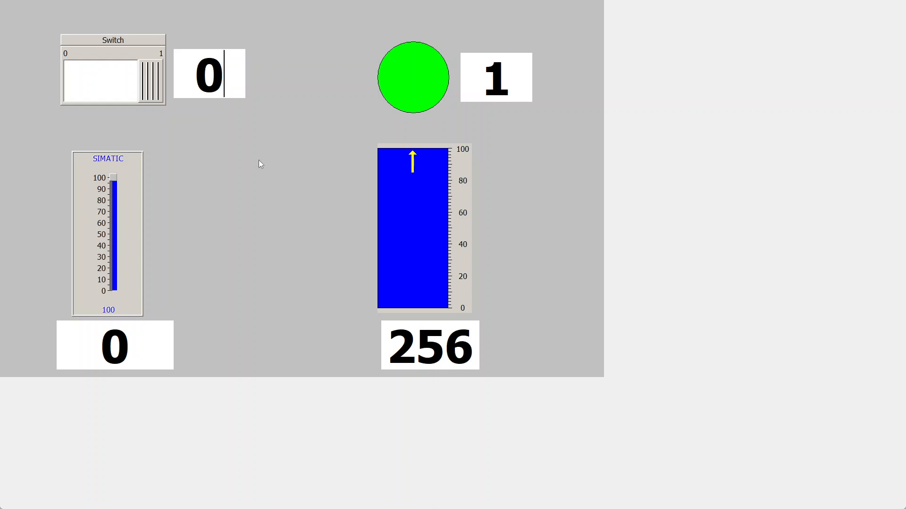
{"action": "key", "text": "Return"}
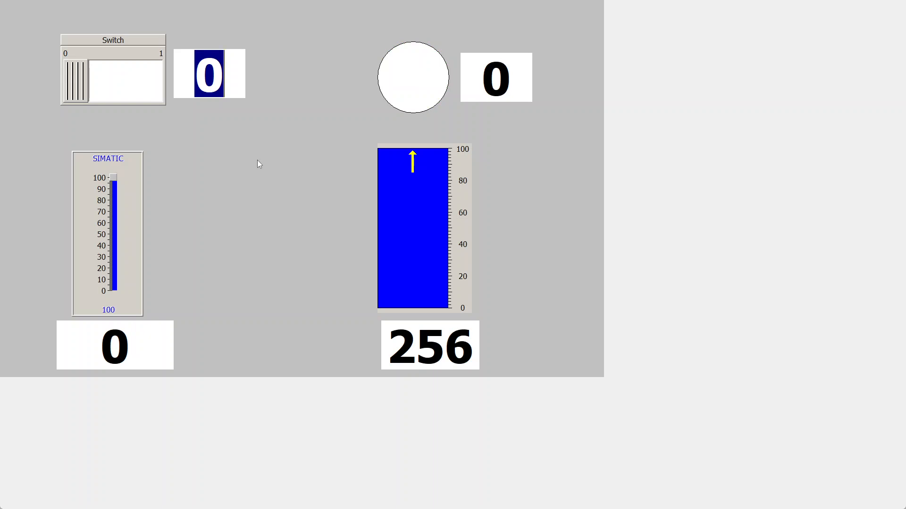
- Bring up the monitored OB1 ladder in LAD/STL/FBD to check how both networks respond to the switch value
{"action": "key", "text": "super"}
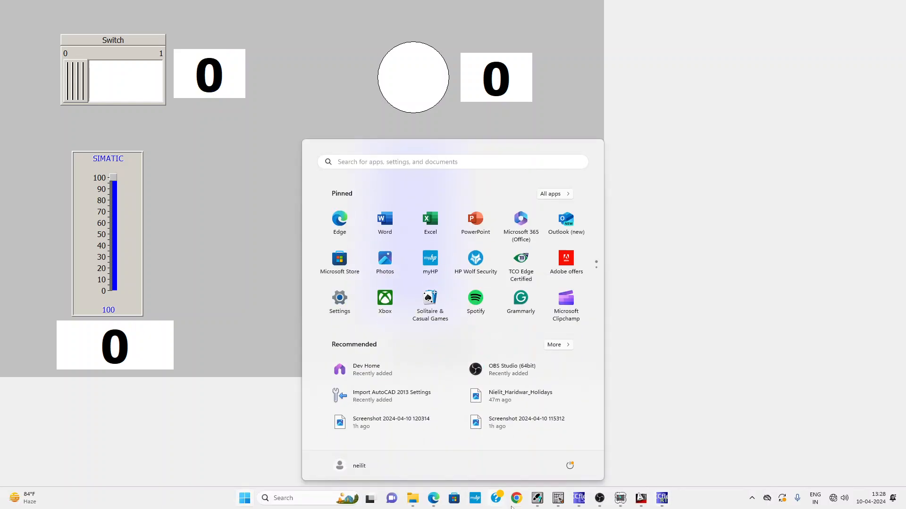
{"action": "left_click", "coordinate": [565, 505]}
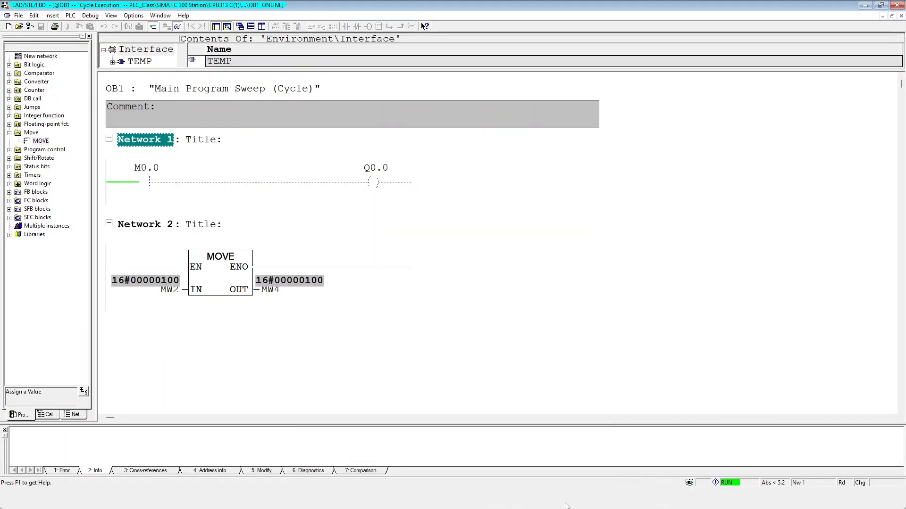
{"action": "key", "text": "super"}
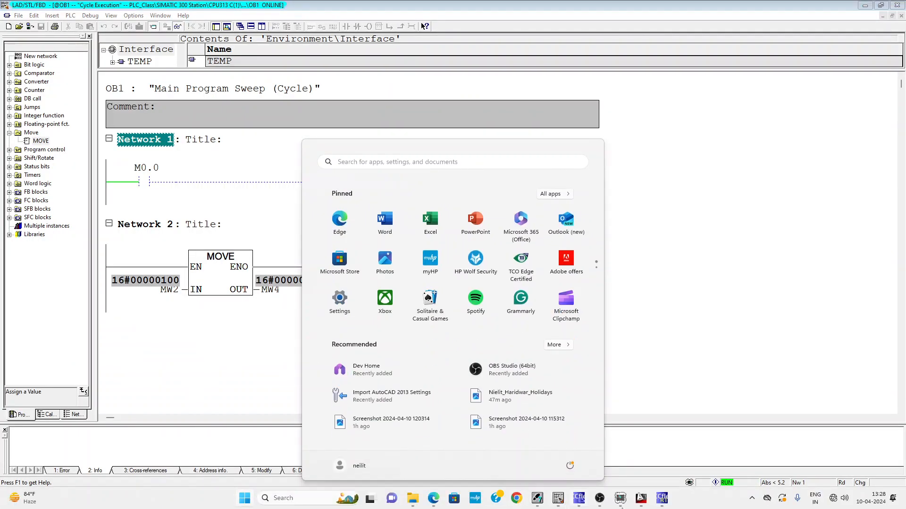
- Return to the WinCC flexible runtime and move the slider down to 0, then up to about 59
{"action": "left_click", "coordinate": [665, 505]}
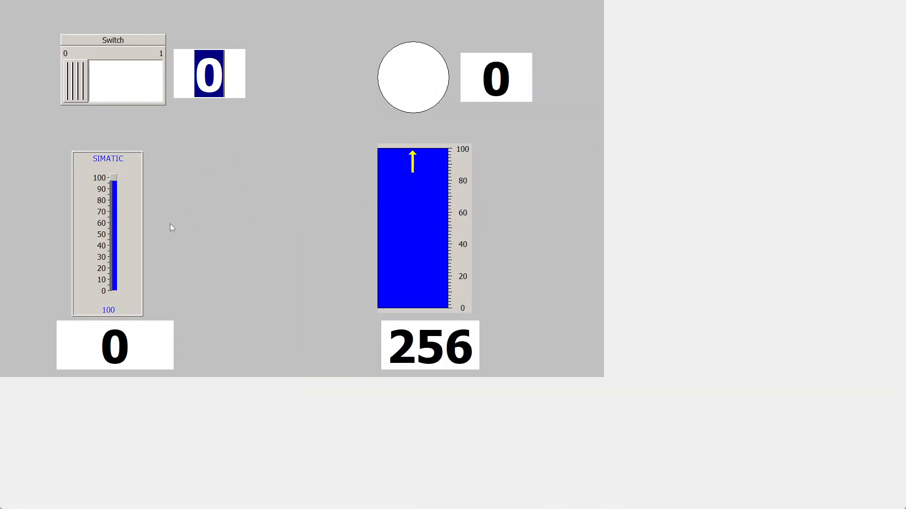
{"action": "left_click_drag", "start_coordinate": [114, 179], "coordinate": [118, 275]}
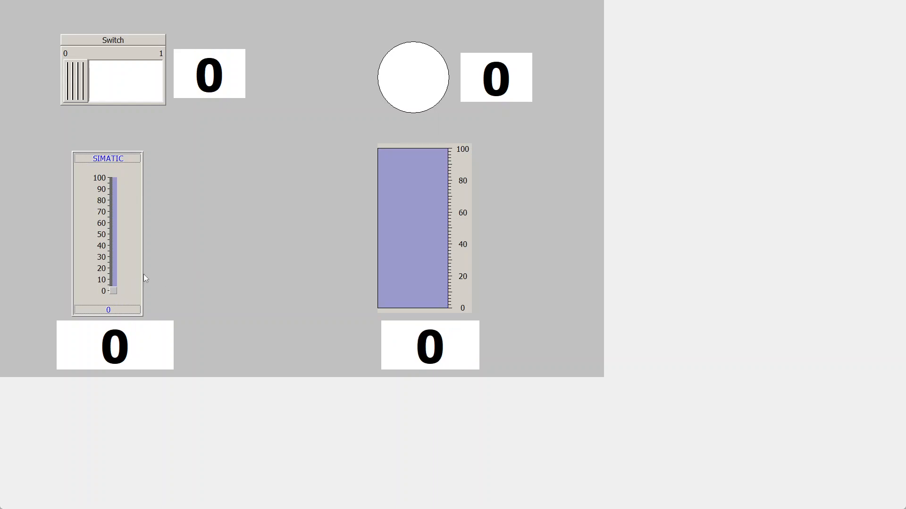
{"action": "left_click_drag", "start_coordinate": [112, 290], "coordinate": [114, 223]}
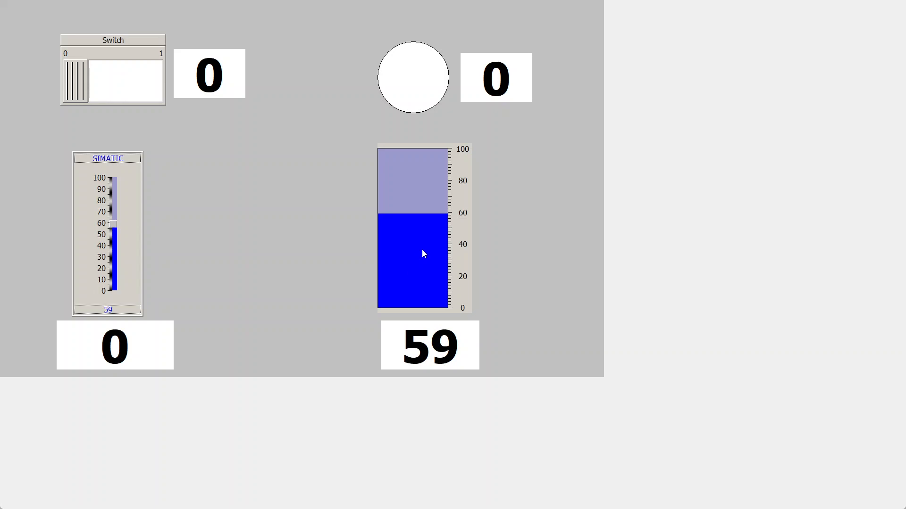
- Switch to the monitored OB1 in LAD/STL/FBD and set the status value representation of Network 2's MOVE block to decimal
{"action": "key", "text": "super"}
{"action": "left_click", "coordinate": [546, 500]}
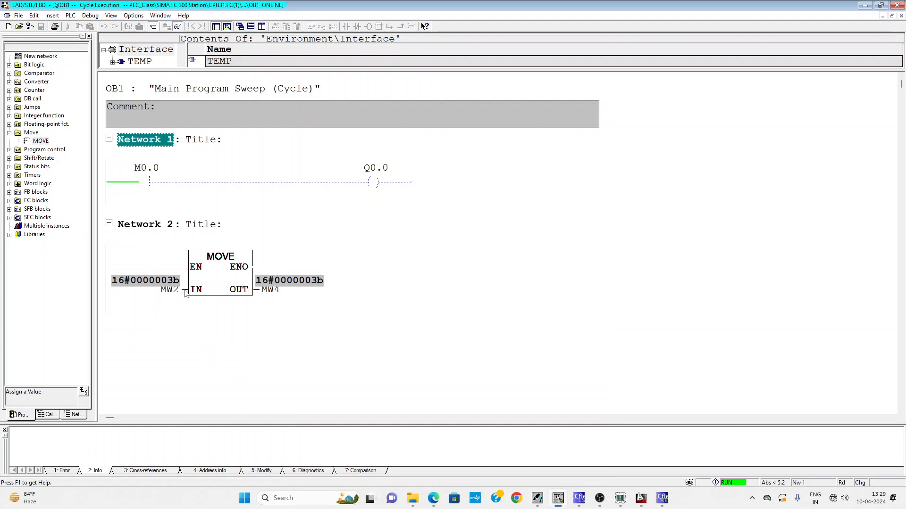
{"action": "right_click", "coordinate": [186, 293]}
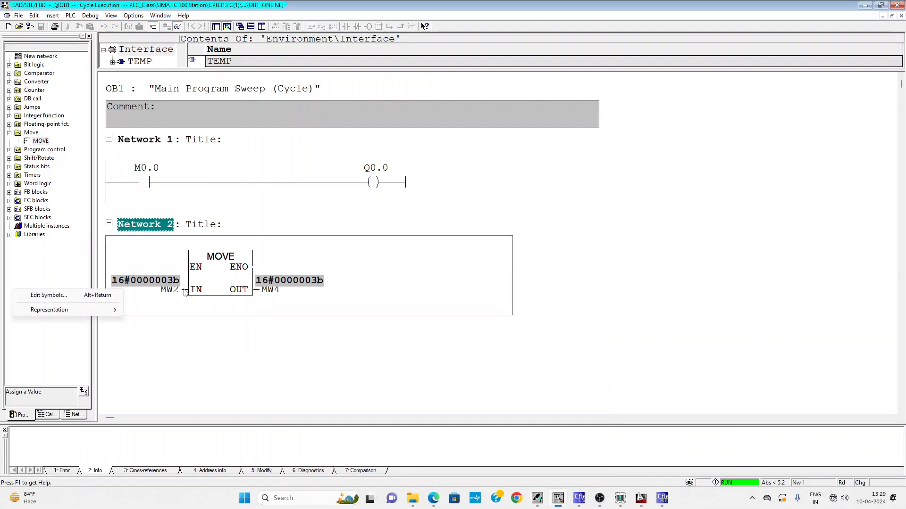
{"action": "mouse_move", "coordinate": [113, 311]}
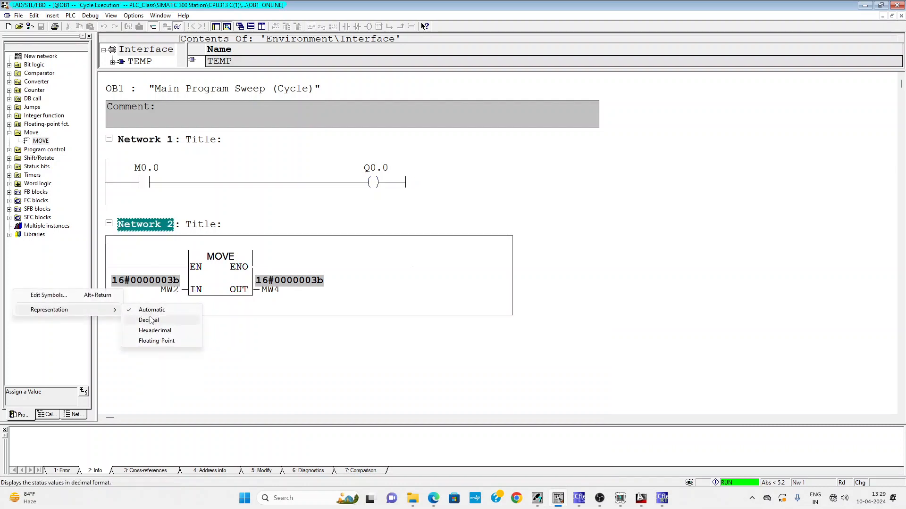
{"action": "left_click", "coordinate": [221, 318]}
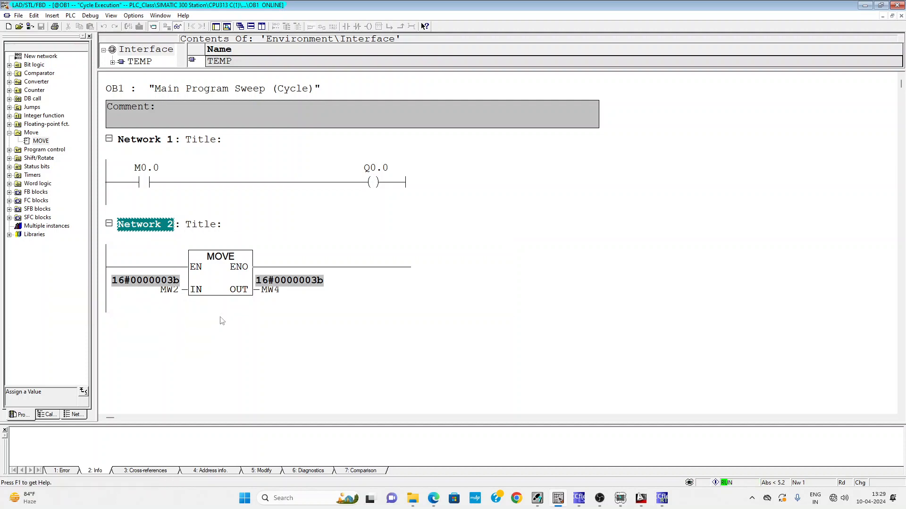
{"action": "right_click", "coordinate": [184, 290]}
{"action": "mouse_move", "coordinate": [66, 310]}
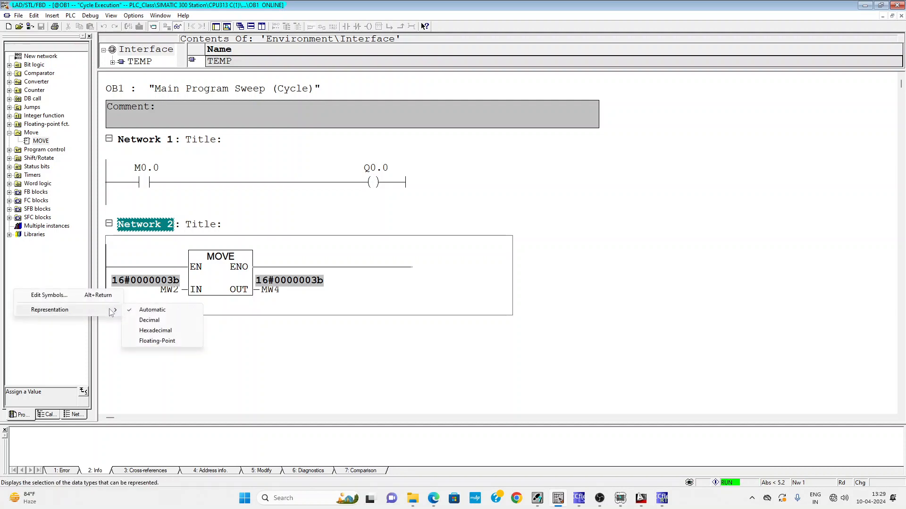
{"action": "left_click", "coordinate": [146, 321]}
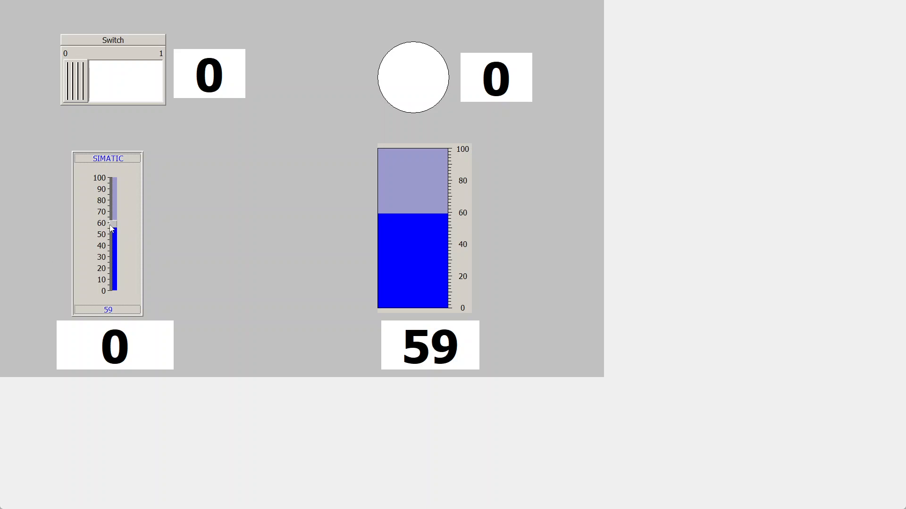
- In the WinCC flexible runtime, enter 80 and then 5 in the value field below the slider
{"action": "left_click", "coordinate": [127, 338]}
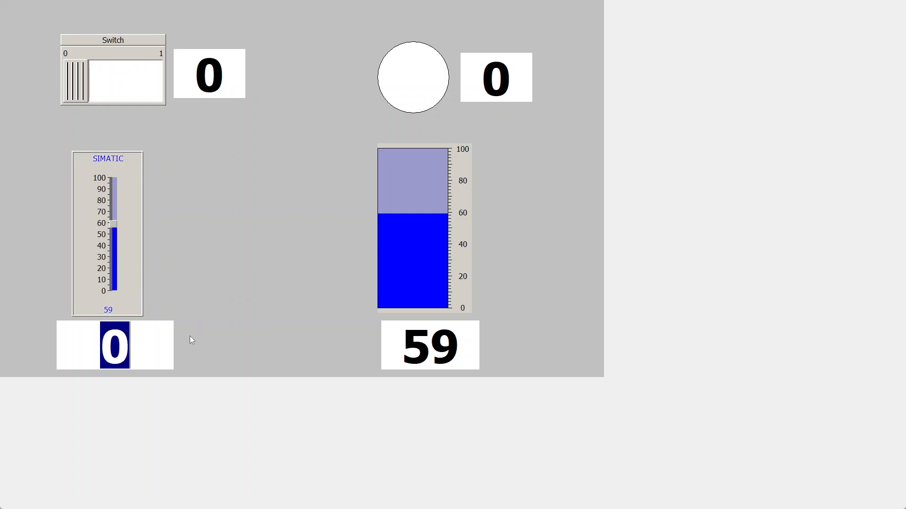
{"action": "type", "text": "80"}
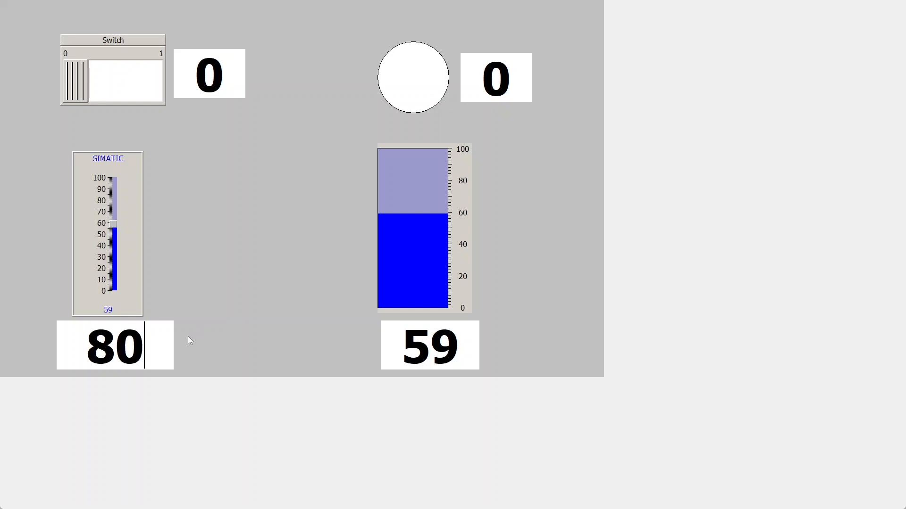
{"action": "key", "text": "Return"}
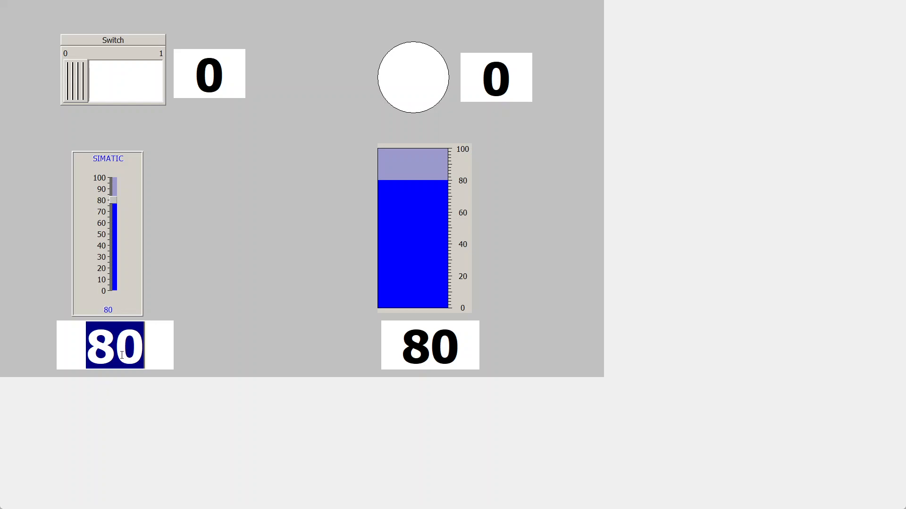
{"action": "type", "text": "5"}
{"action": "key", "text": "Return"}
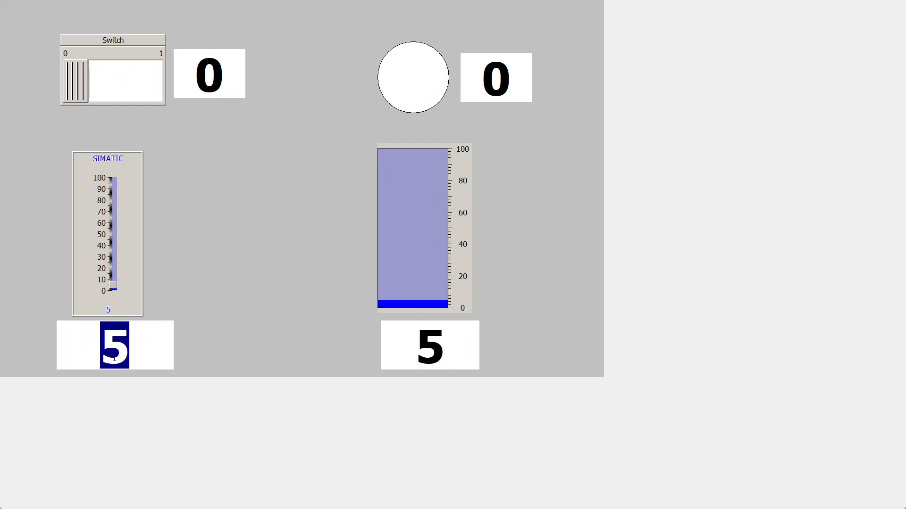
- Switch to LAD/STL/FBD to check the MOVE values in Network 2 and the status of Network 1
{"action": "left_click", "coordinate": [244, 498]}
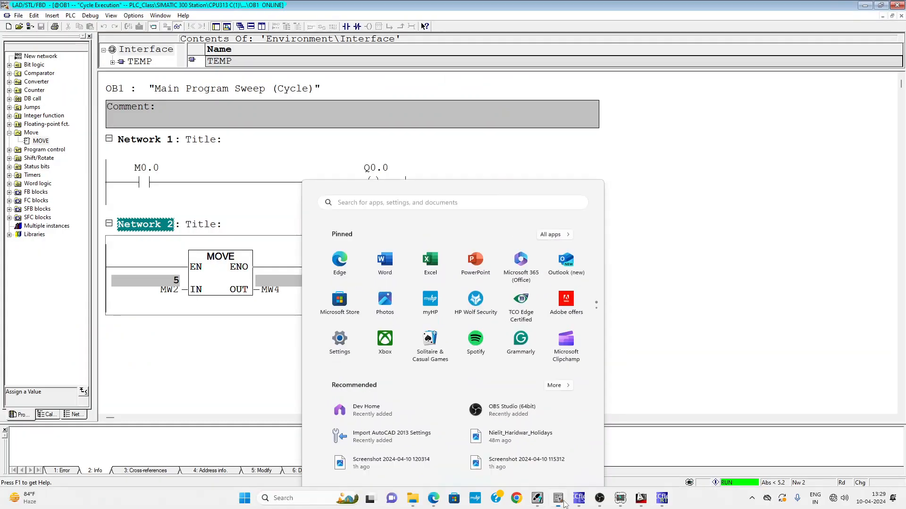
{"action": "left_click", "coordinate": [564, 502]}
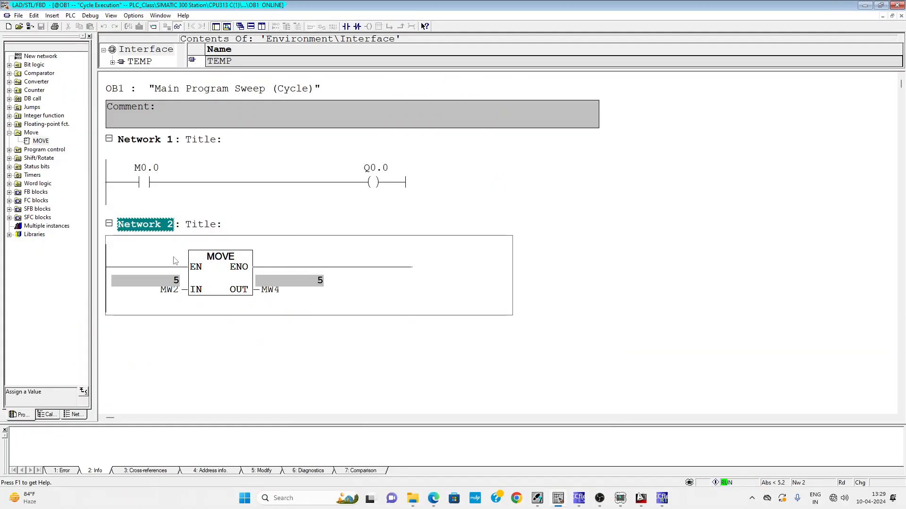
{"action": "left_click", "coordinate": [150, 141]}
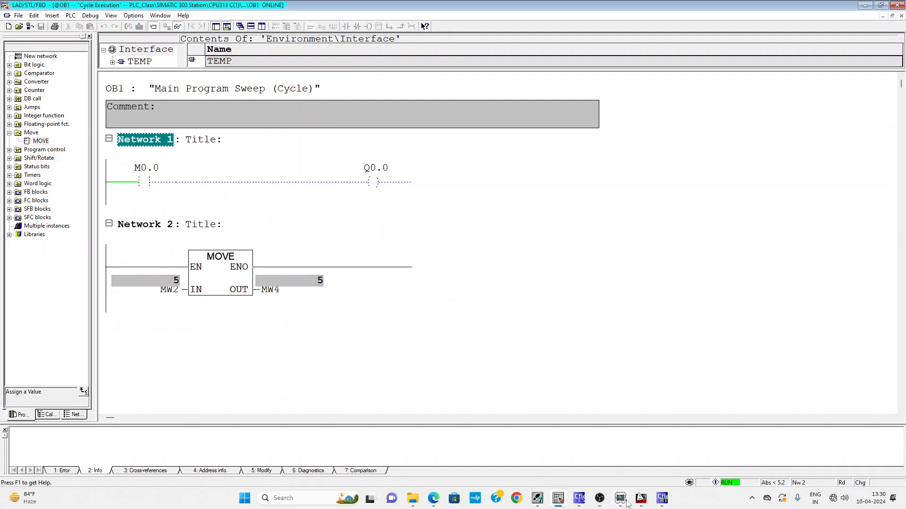
- Return to the WinCC flexible runtime, enter 1 in the value field beside the switch and close the runtime
{"action": "left_click", "coordinate": [657, 500]}
{"action": "left_click", "coordinate": [220, 82]}
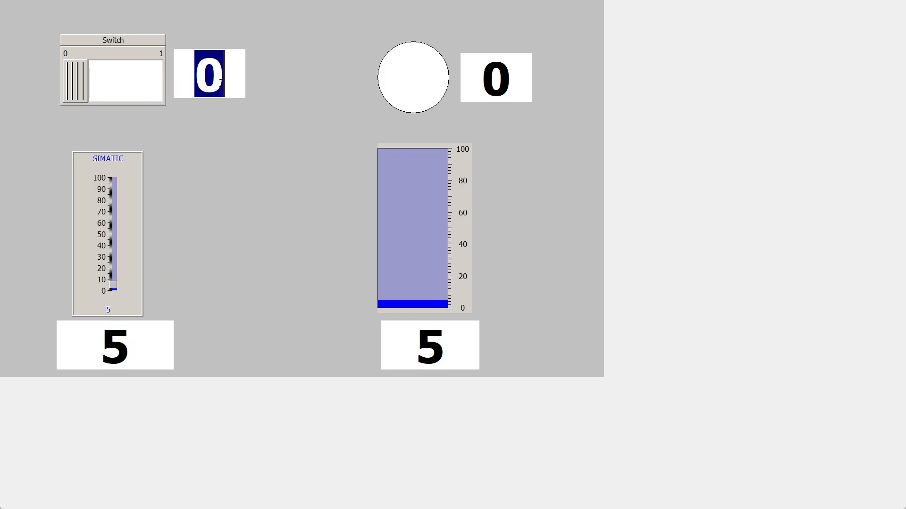
{"action": "type", "text": "1"}
{"action": "key", "text": "Return"}
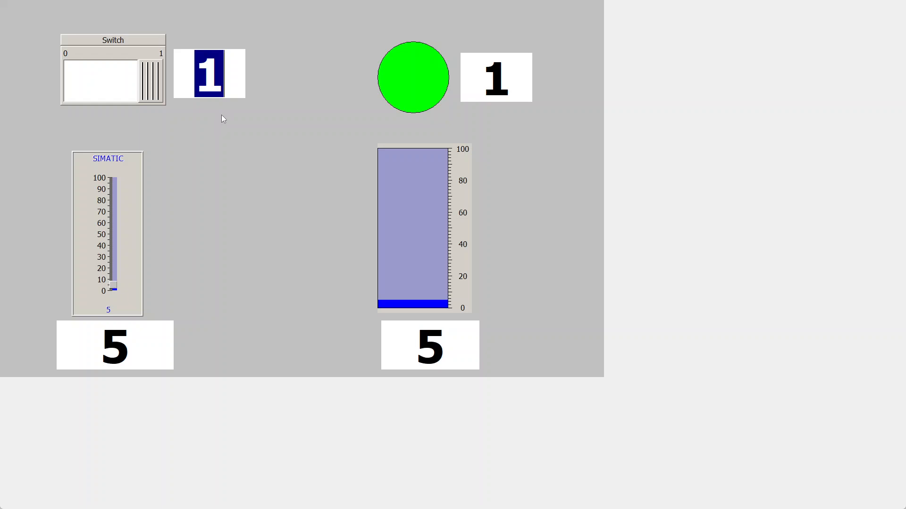
{"action": "key", "text": "alt+F4"}
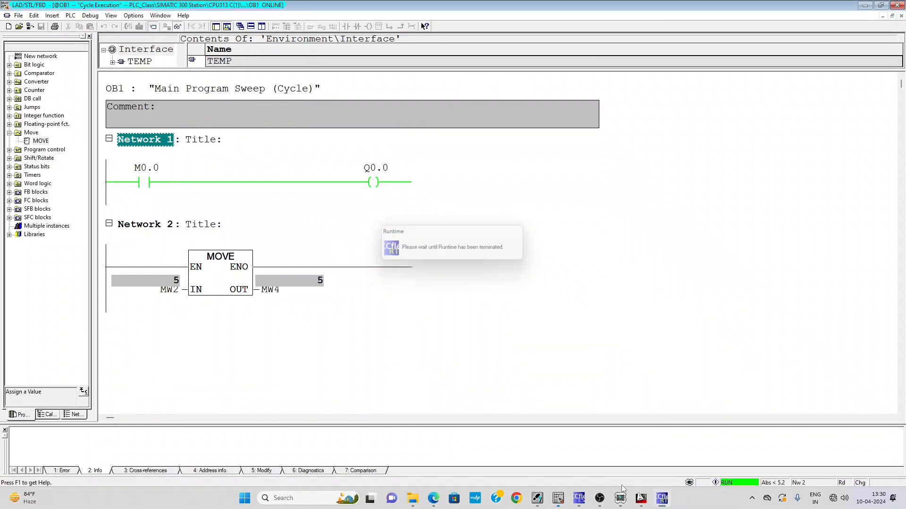
- Switch to the WinCC flexible editor and review the process tag and tag addresses of the IO field beside the switch
{"action": "left_click", "coordinate": [590, 498]}
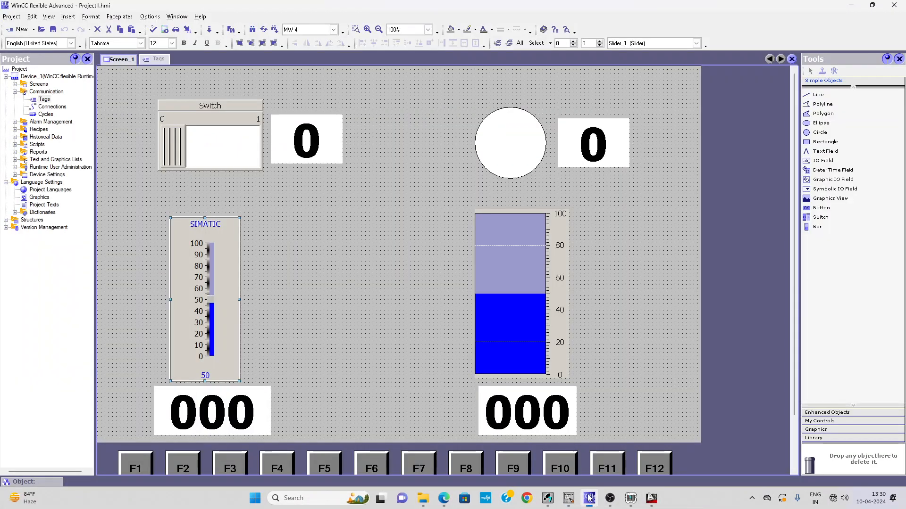
{"action": "double_click", "coordinate": [328, 144]}
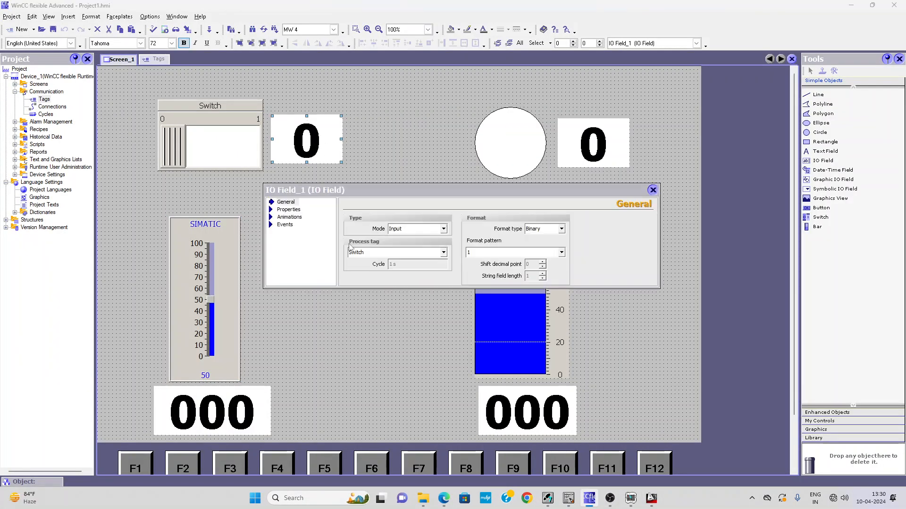
{"action": "left_click", "coordinate": [444, 253]}
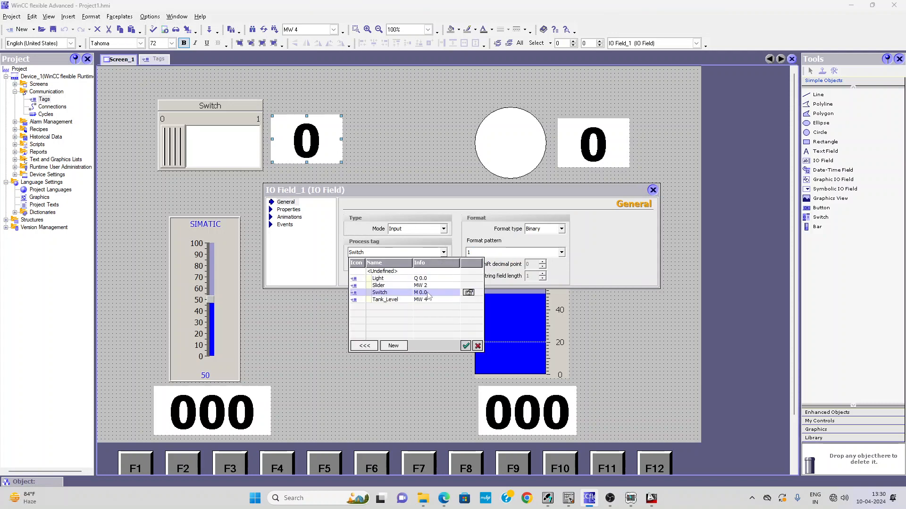
{"action": "left_click", "coordinate": [569, 498]}
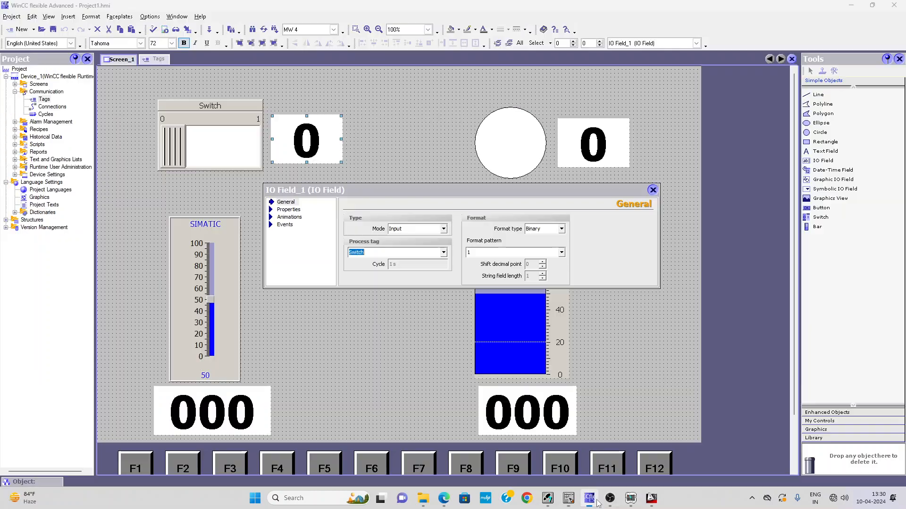
{"action": "left_click", "coordinate": [589, 498]}
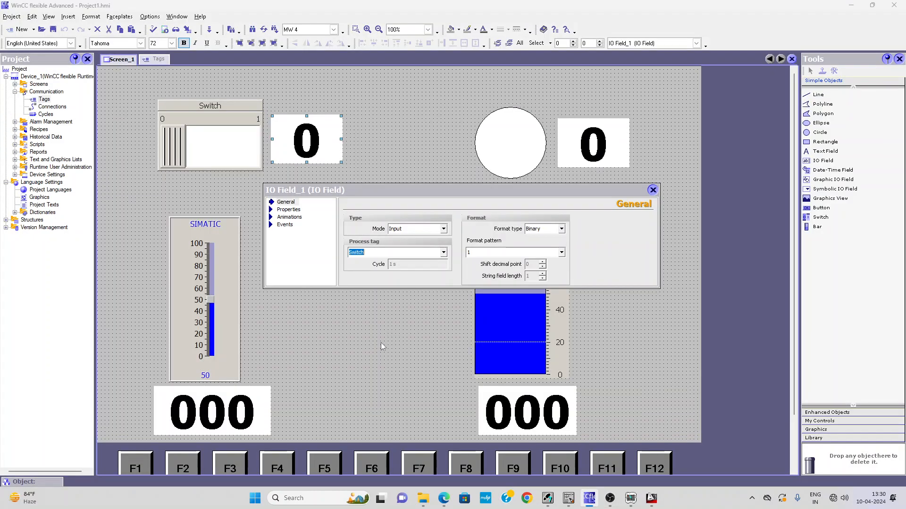
{"action": "left_click", "coordinate": [652, 190]}
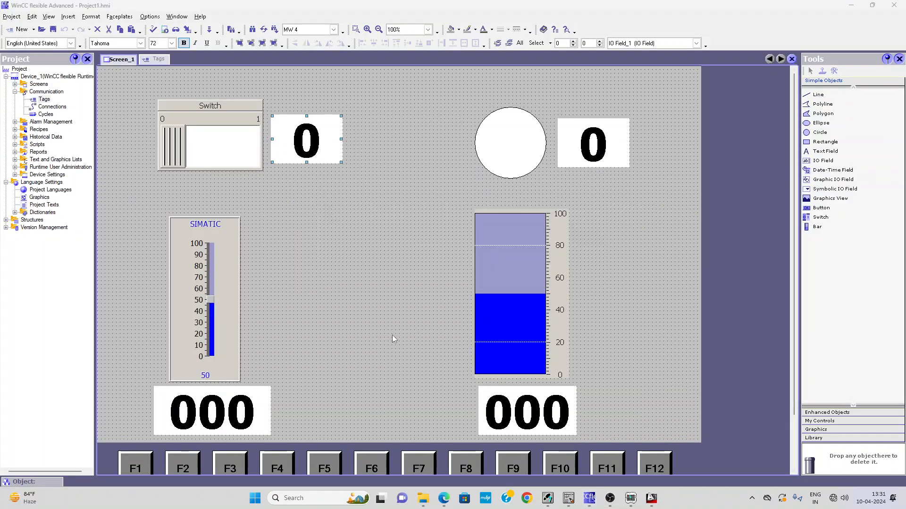